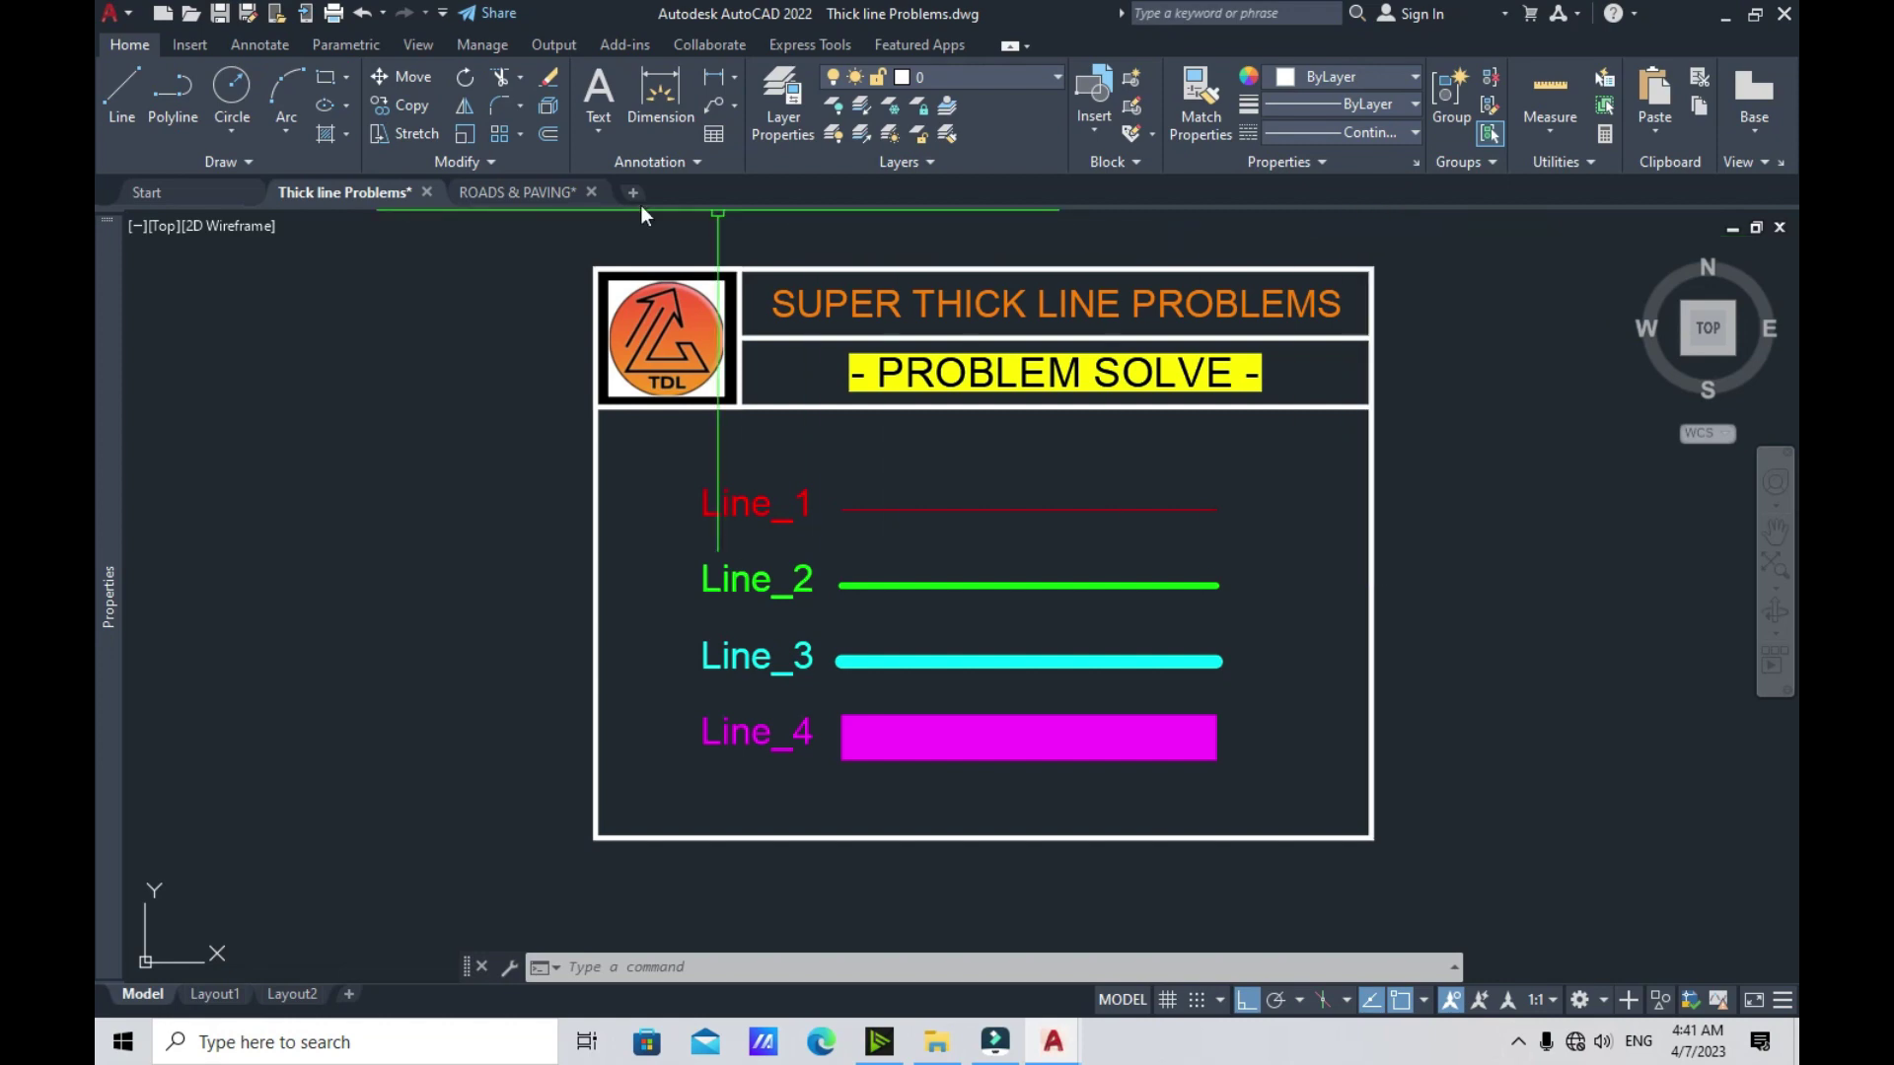
# Switch to the ROADS & PAVING drawing and pan around the road plan
pyautogui.click(524, 194)
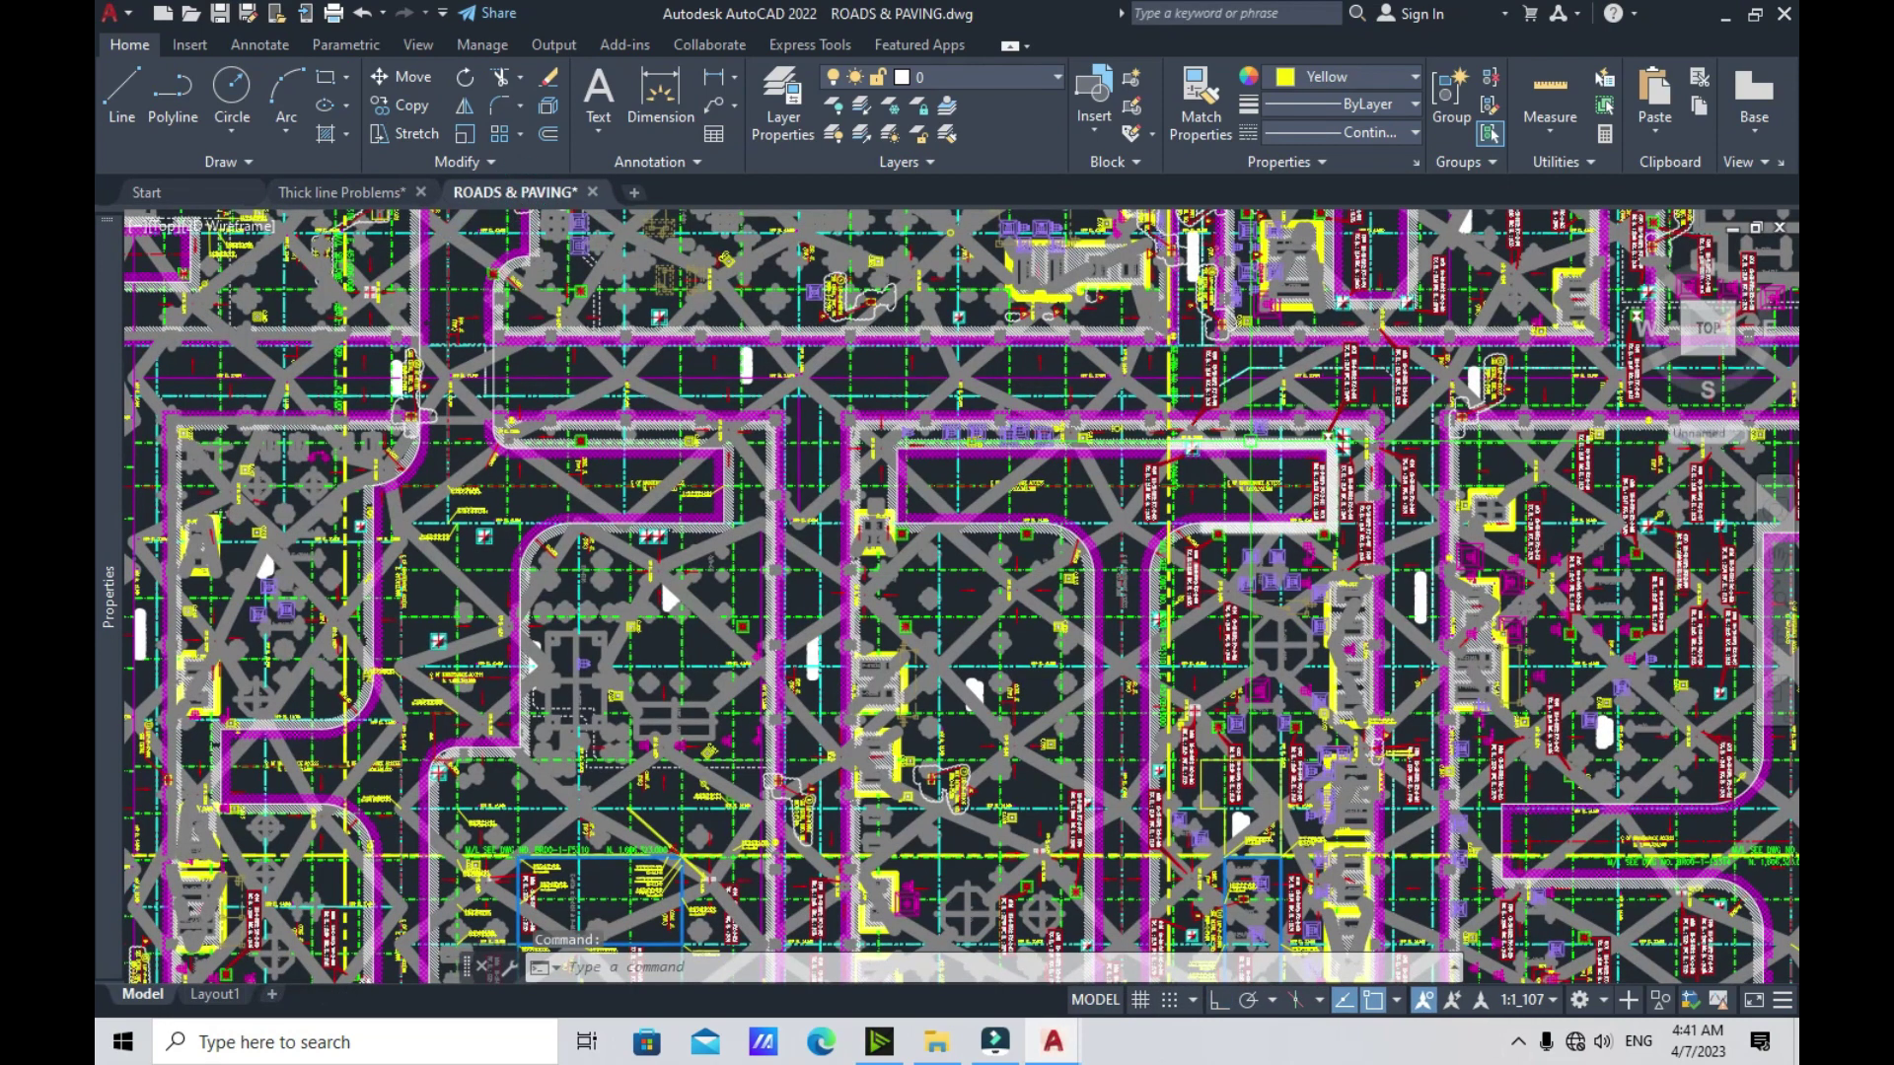
pyautogui.moveTo(1251, 441)
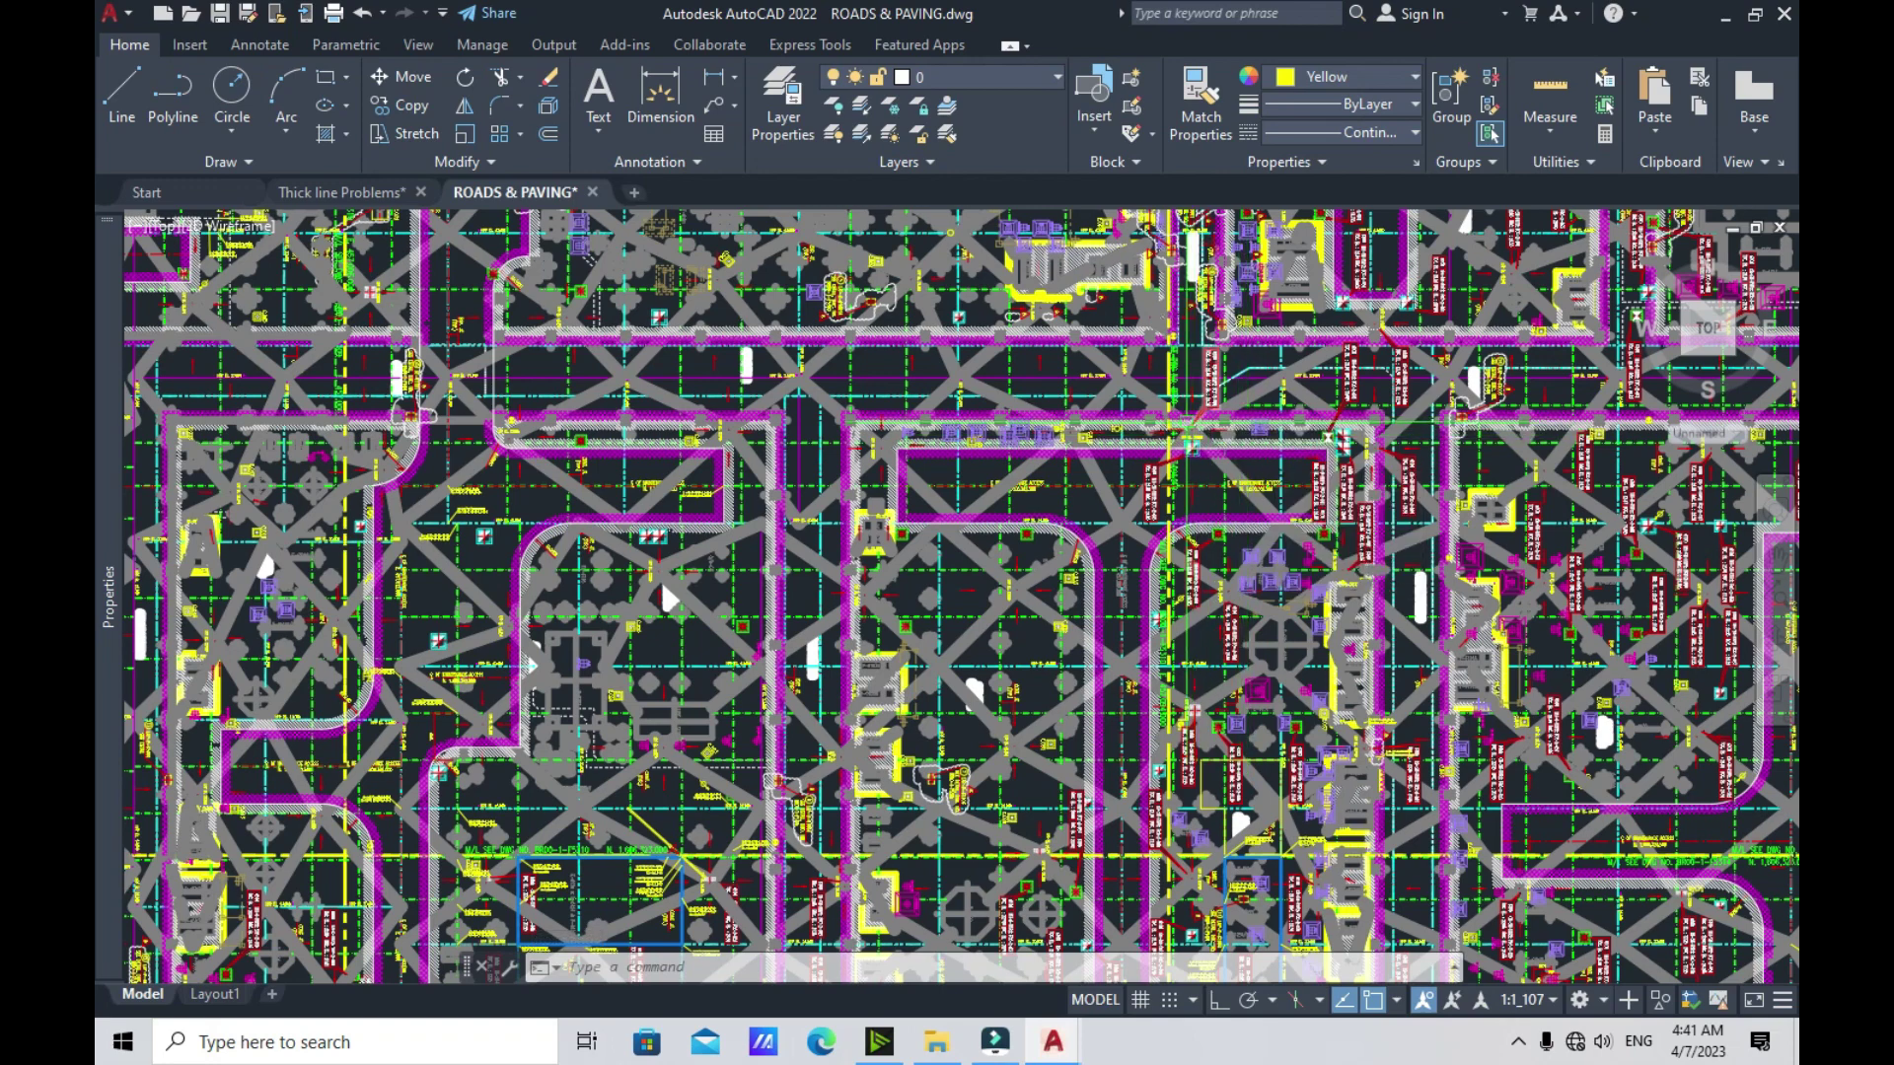
pyautogui.scroll(-1, 1082, 488)
pyautogui.scroll(1, 1082, 488)
pyautogui.moveTo(1082, 479); pyautogui.dragTo(1132, 503, button='middle')
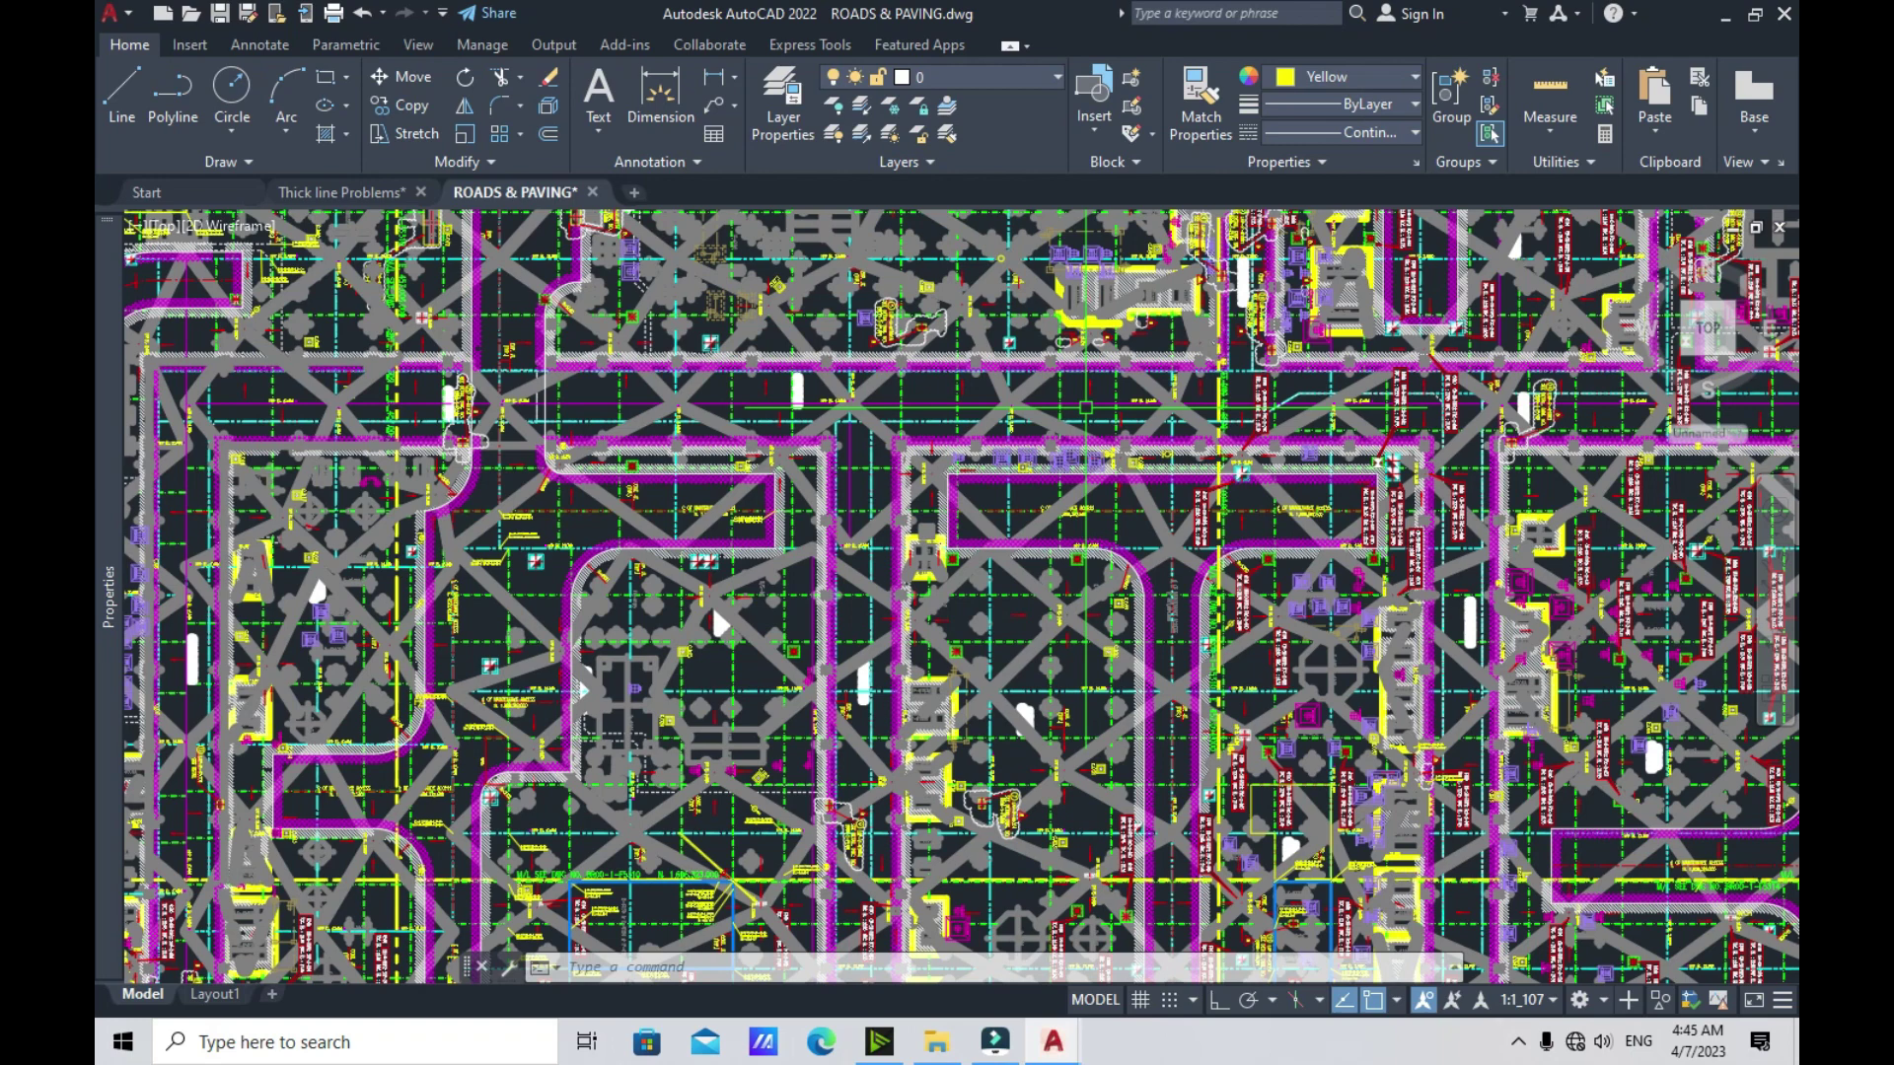
# Return to the Thick line Problems drawing and select the red Line_1 line
pyautogui.click(335, 192)
pyautogui.moveTo(1086, 512); pyautogui.dragTo(1029, 512, button='middle')
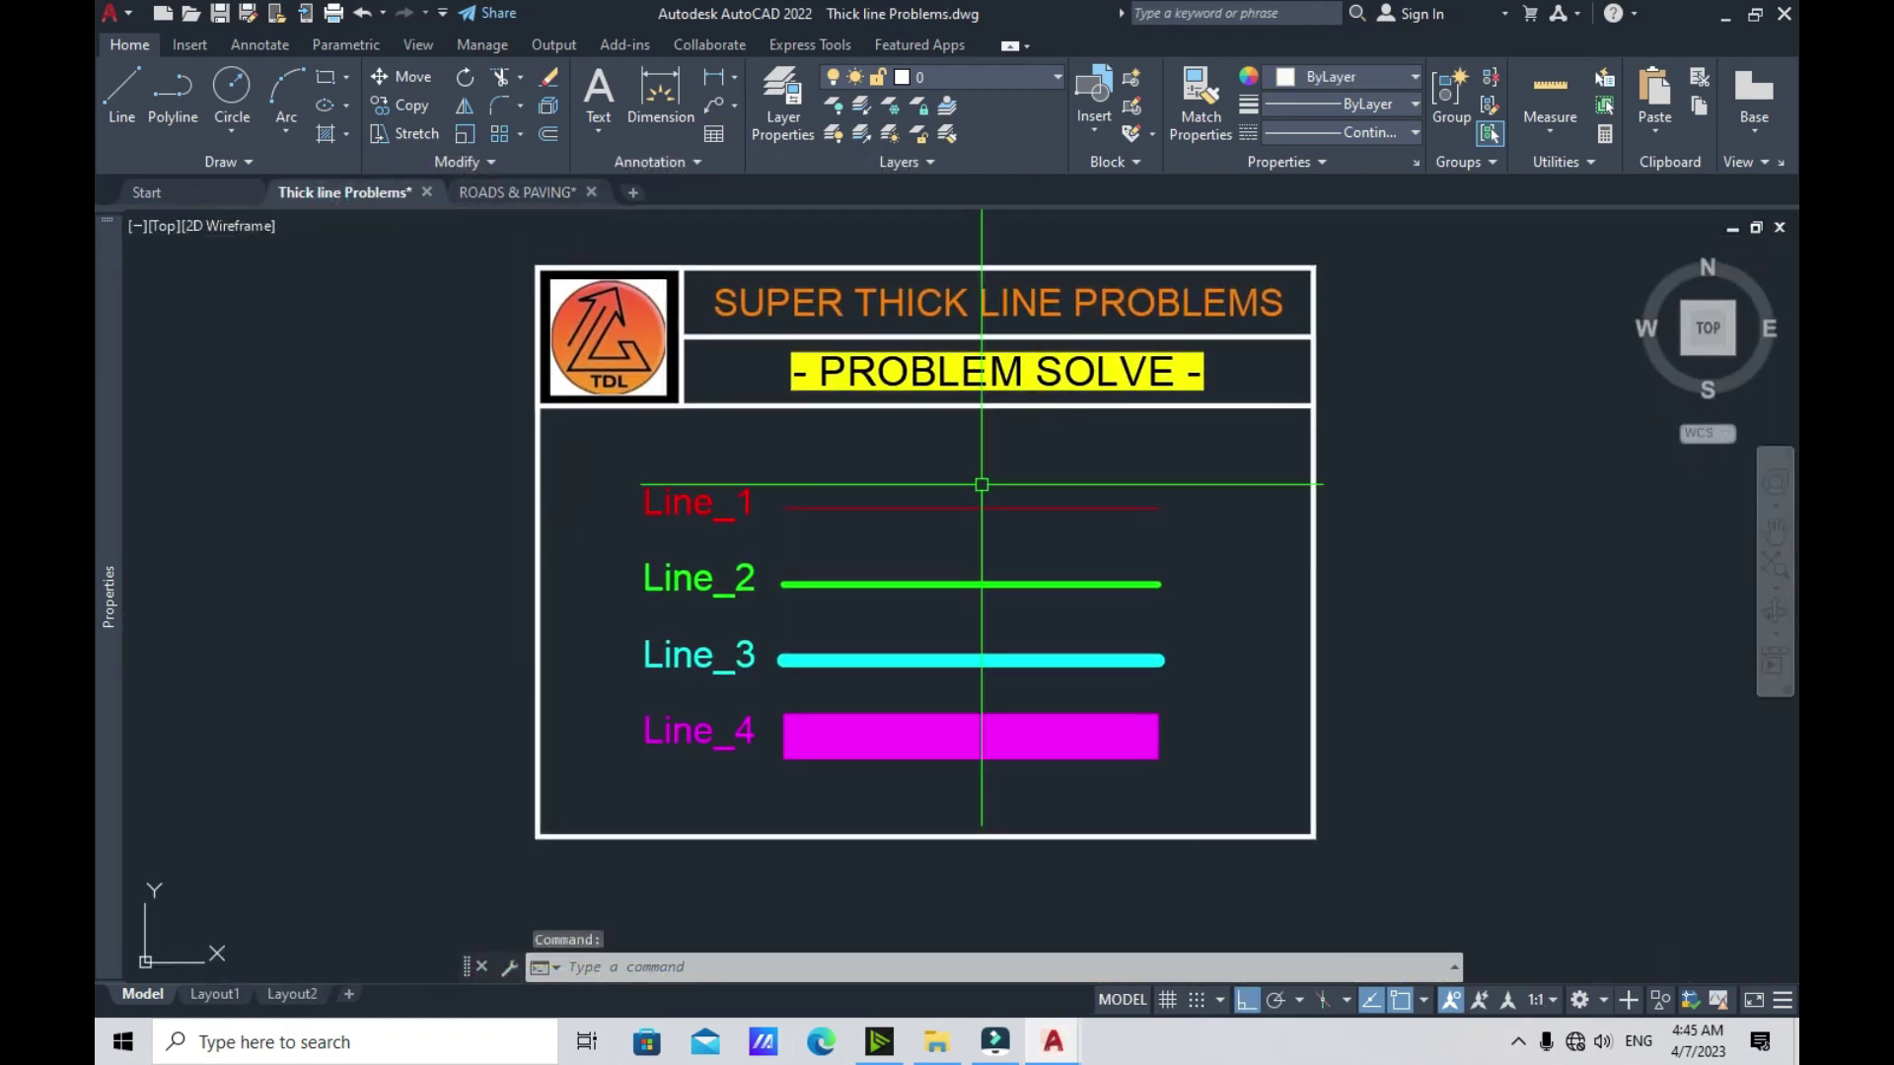
pyautogui.click(1124, 464)
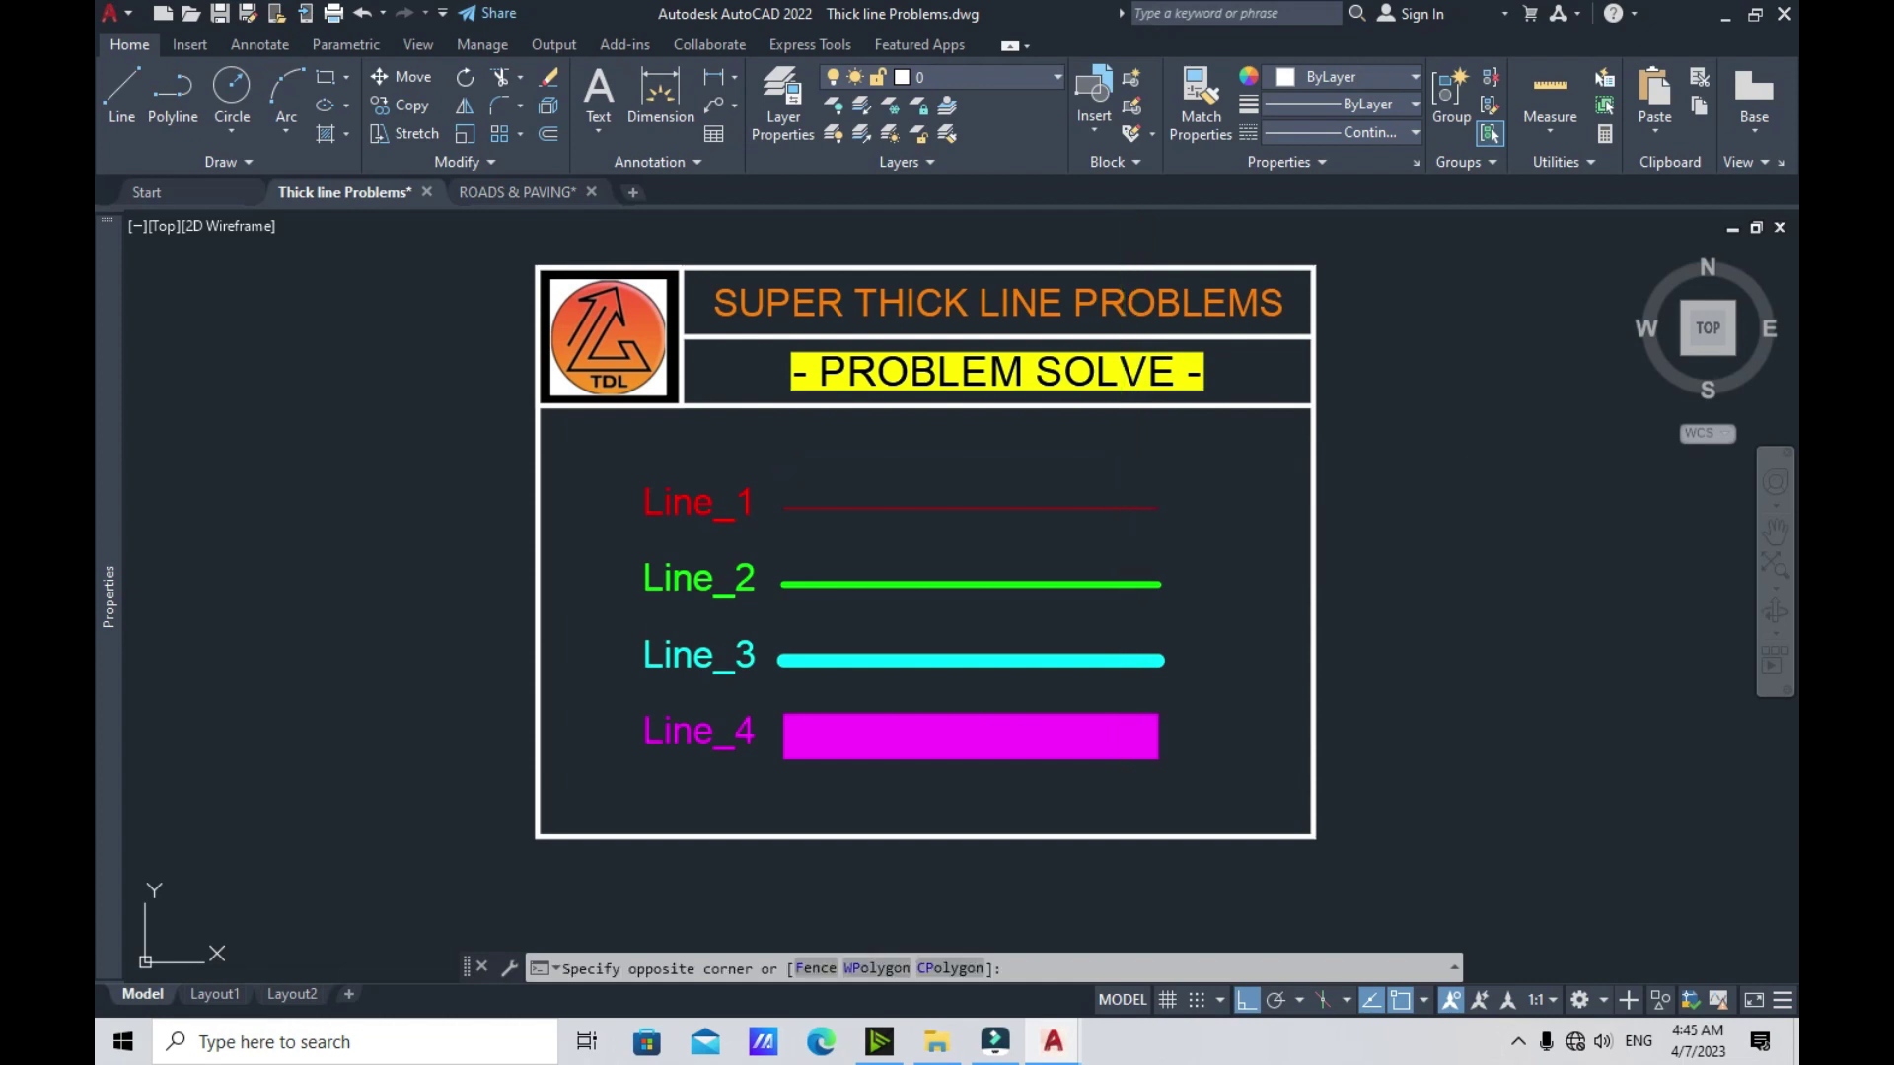
pyautogui.click(1057, 529)
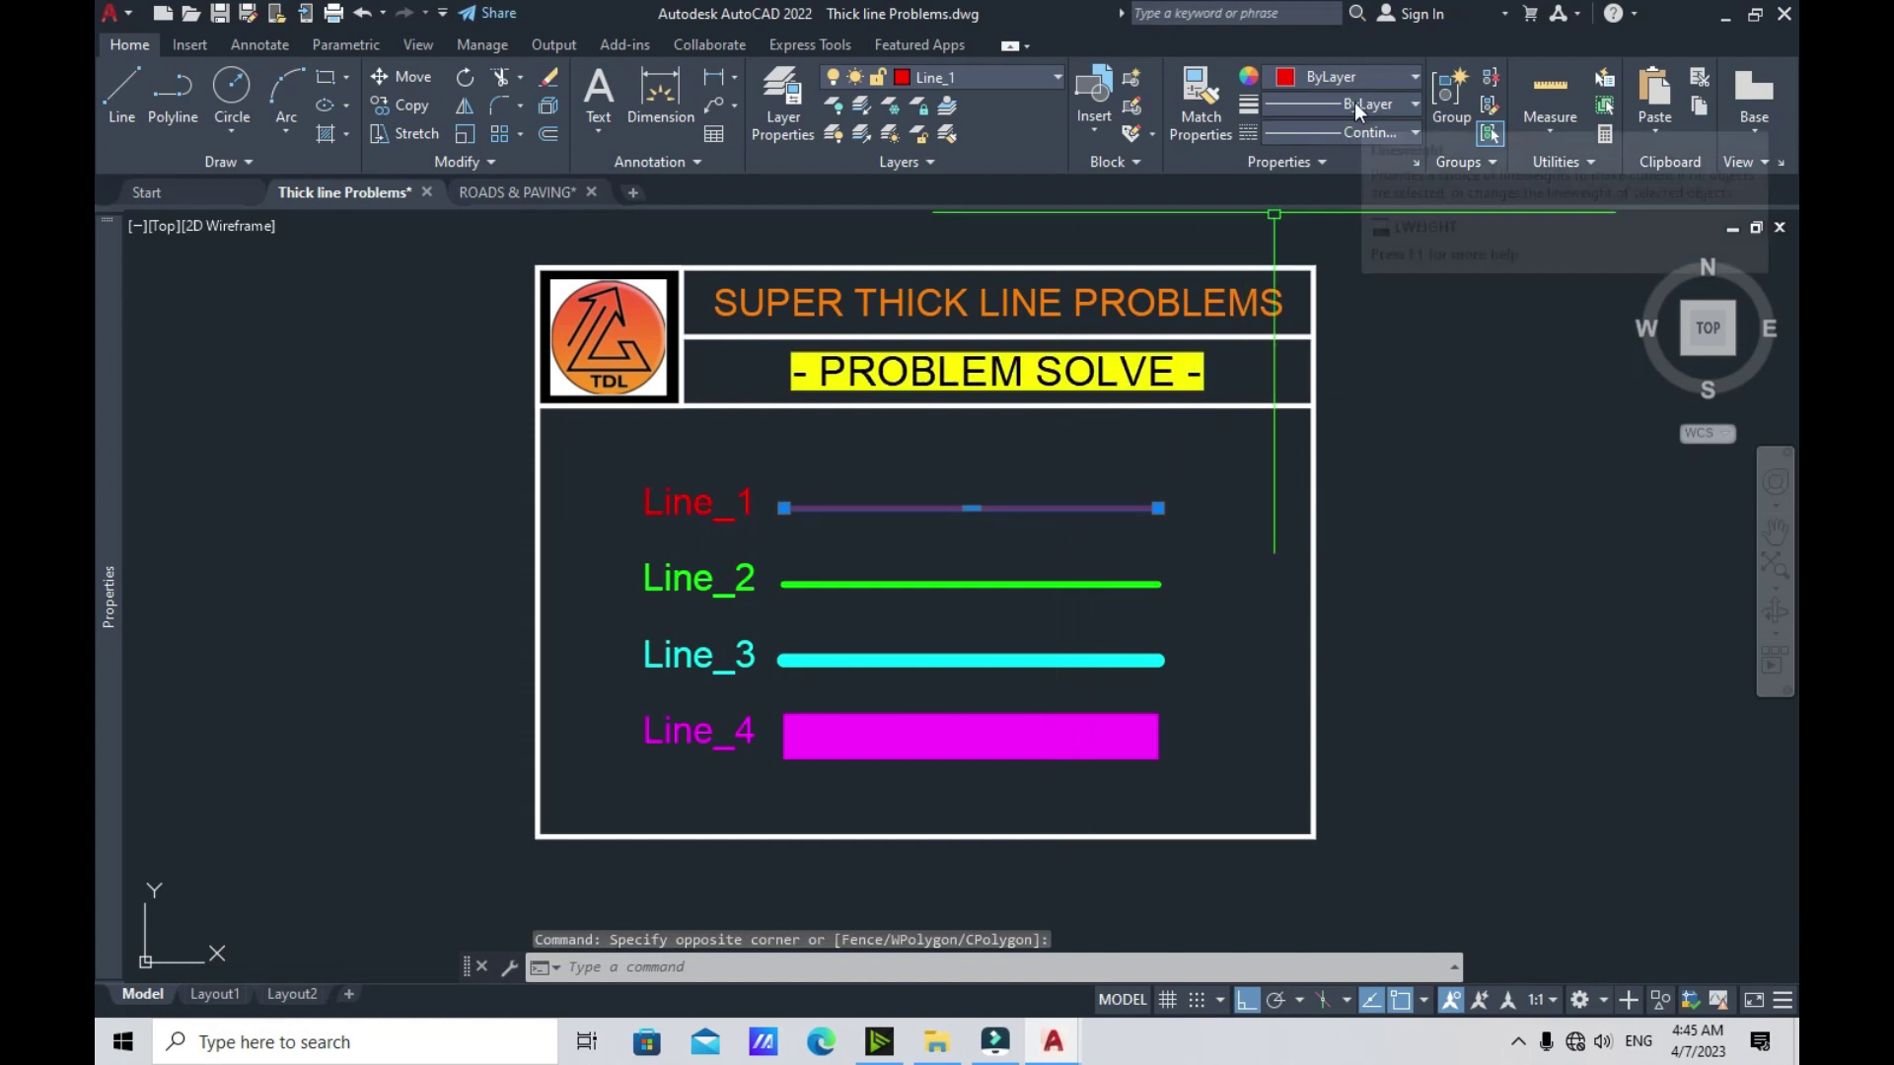
pyautogui.press('Escape')
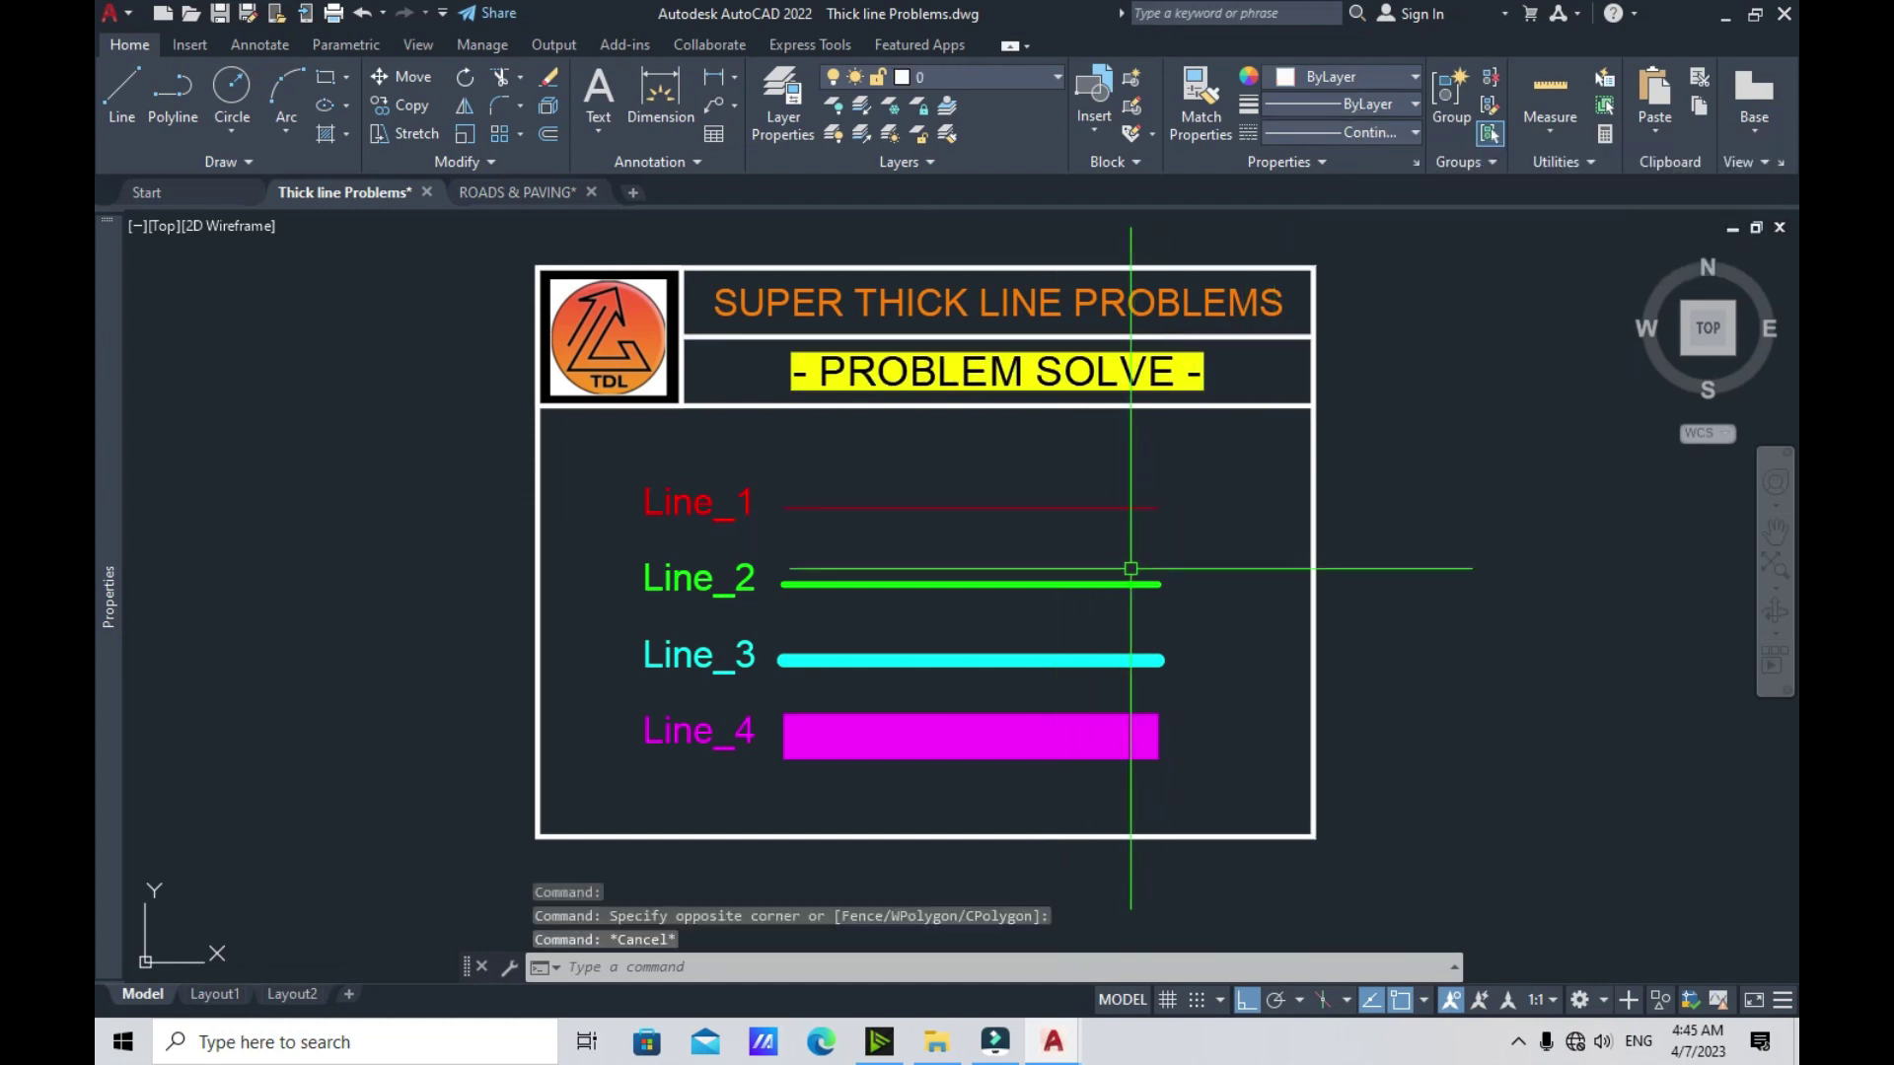
# Select the cyan Line_3 line and then the magenta Line_4 bar in turn
pyautogui.click(1132, 562)
pyautogui.press('Escape')
pyautogui.click(1058, 620)
pyautogui.click(998, 679)
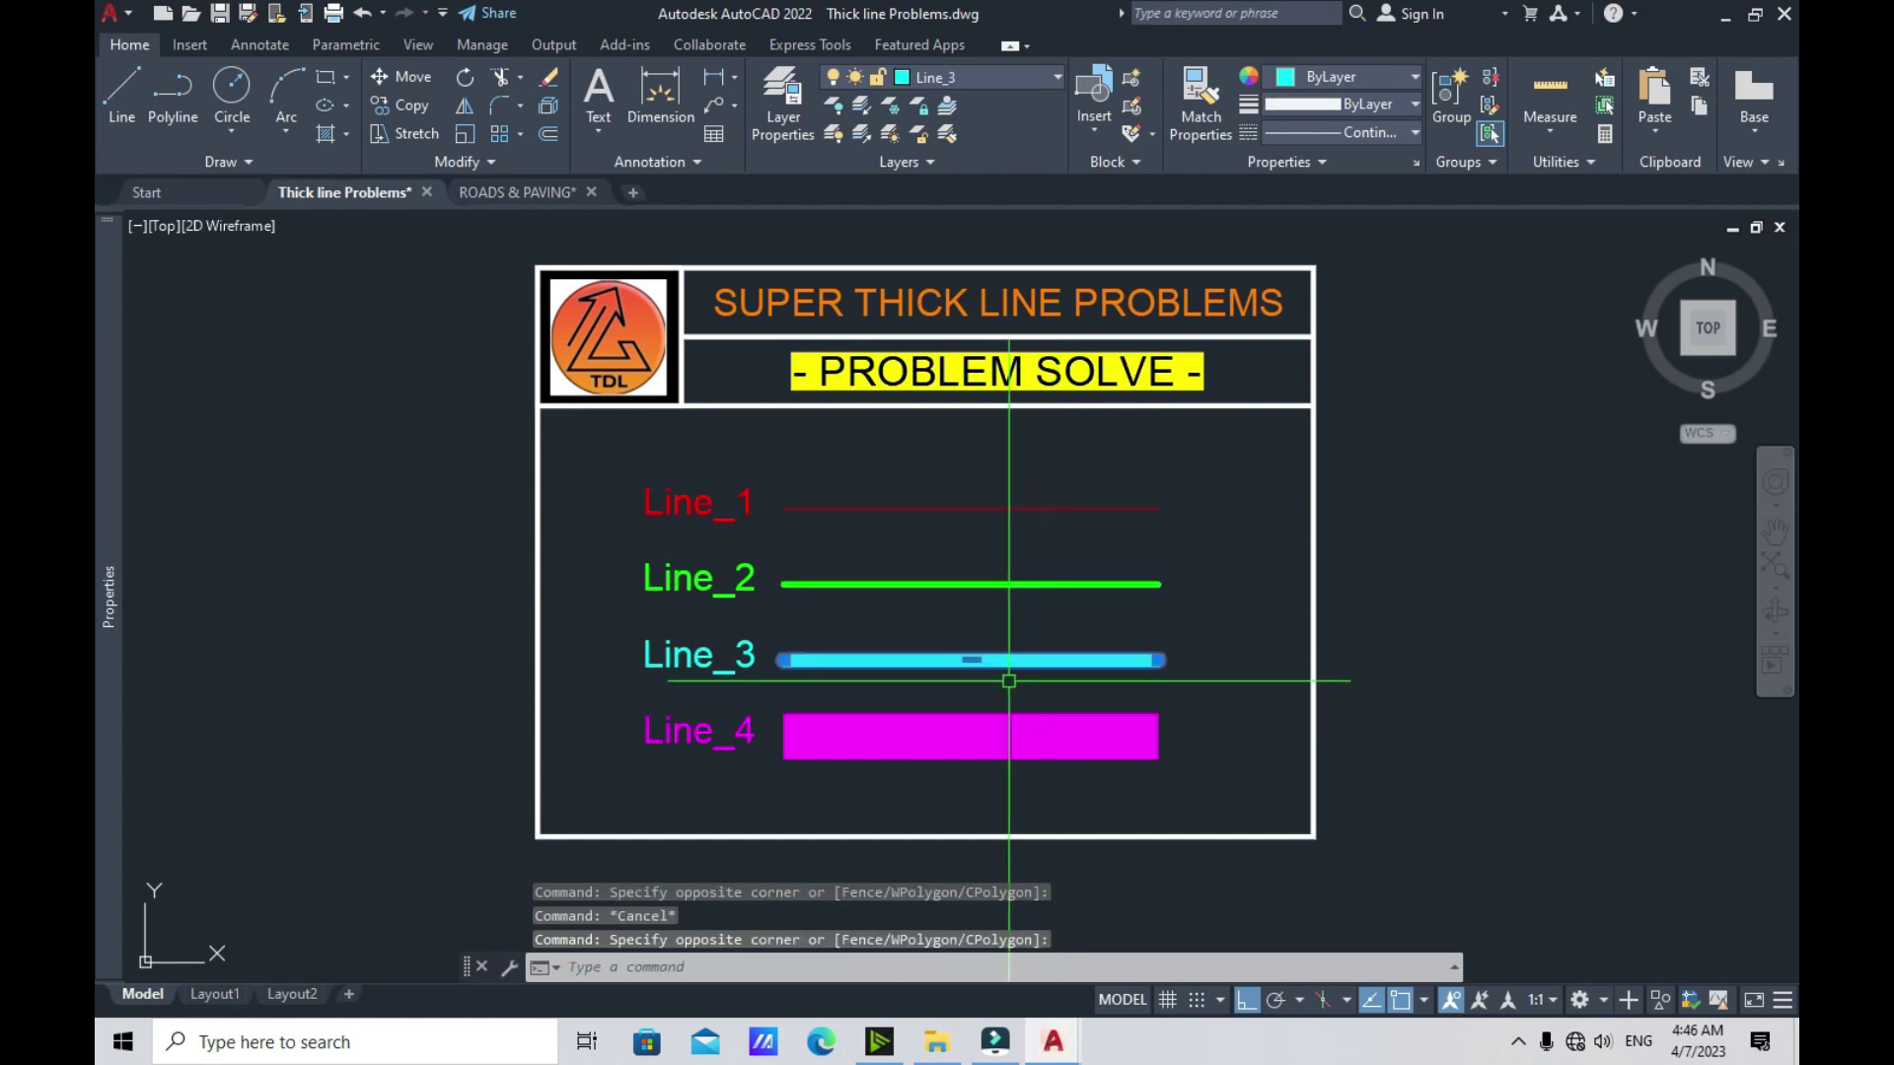
pyautogui.press('Escape')
pyautogui.click(1002, 696)
pyautogui.click(961, 760)
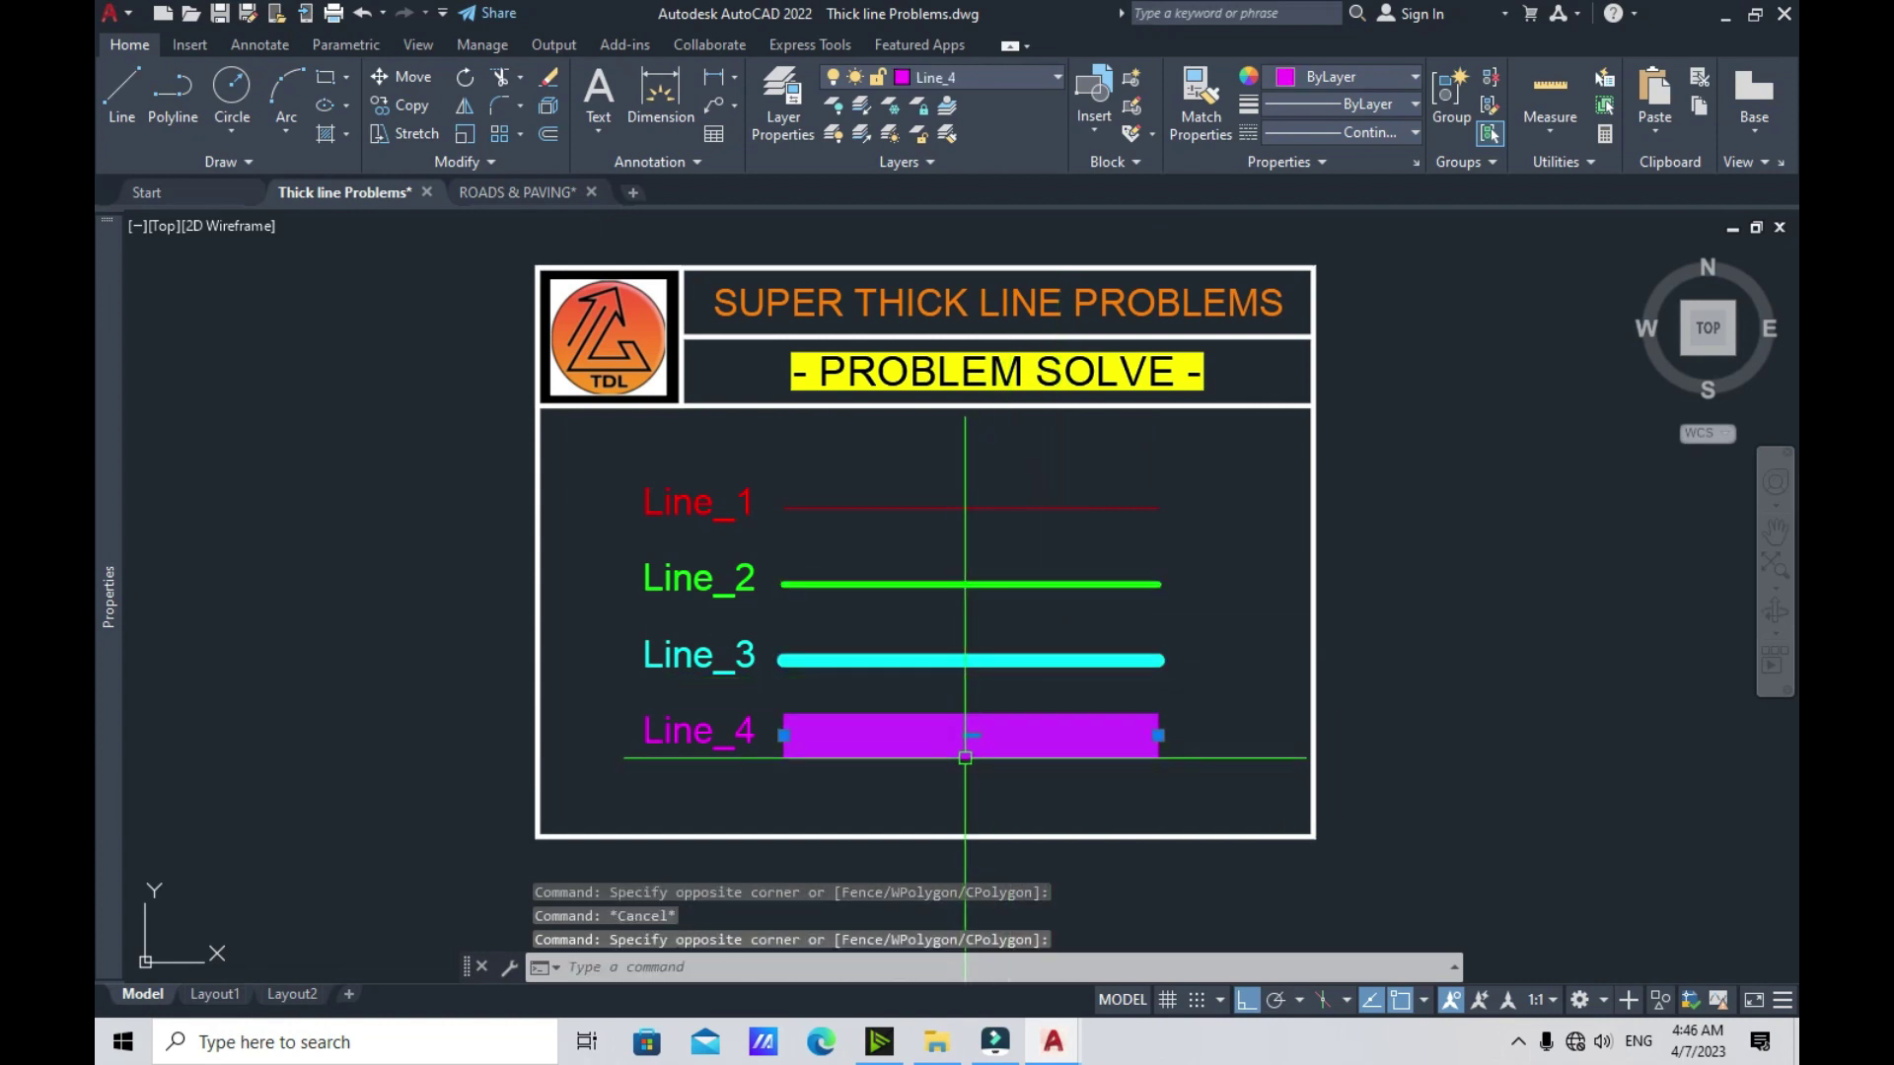
pyautogui.press('Escape')
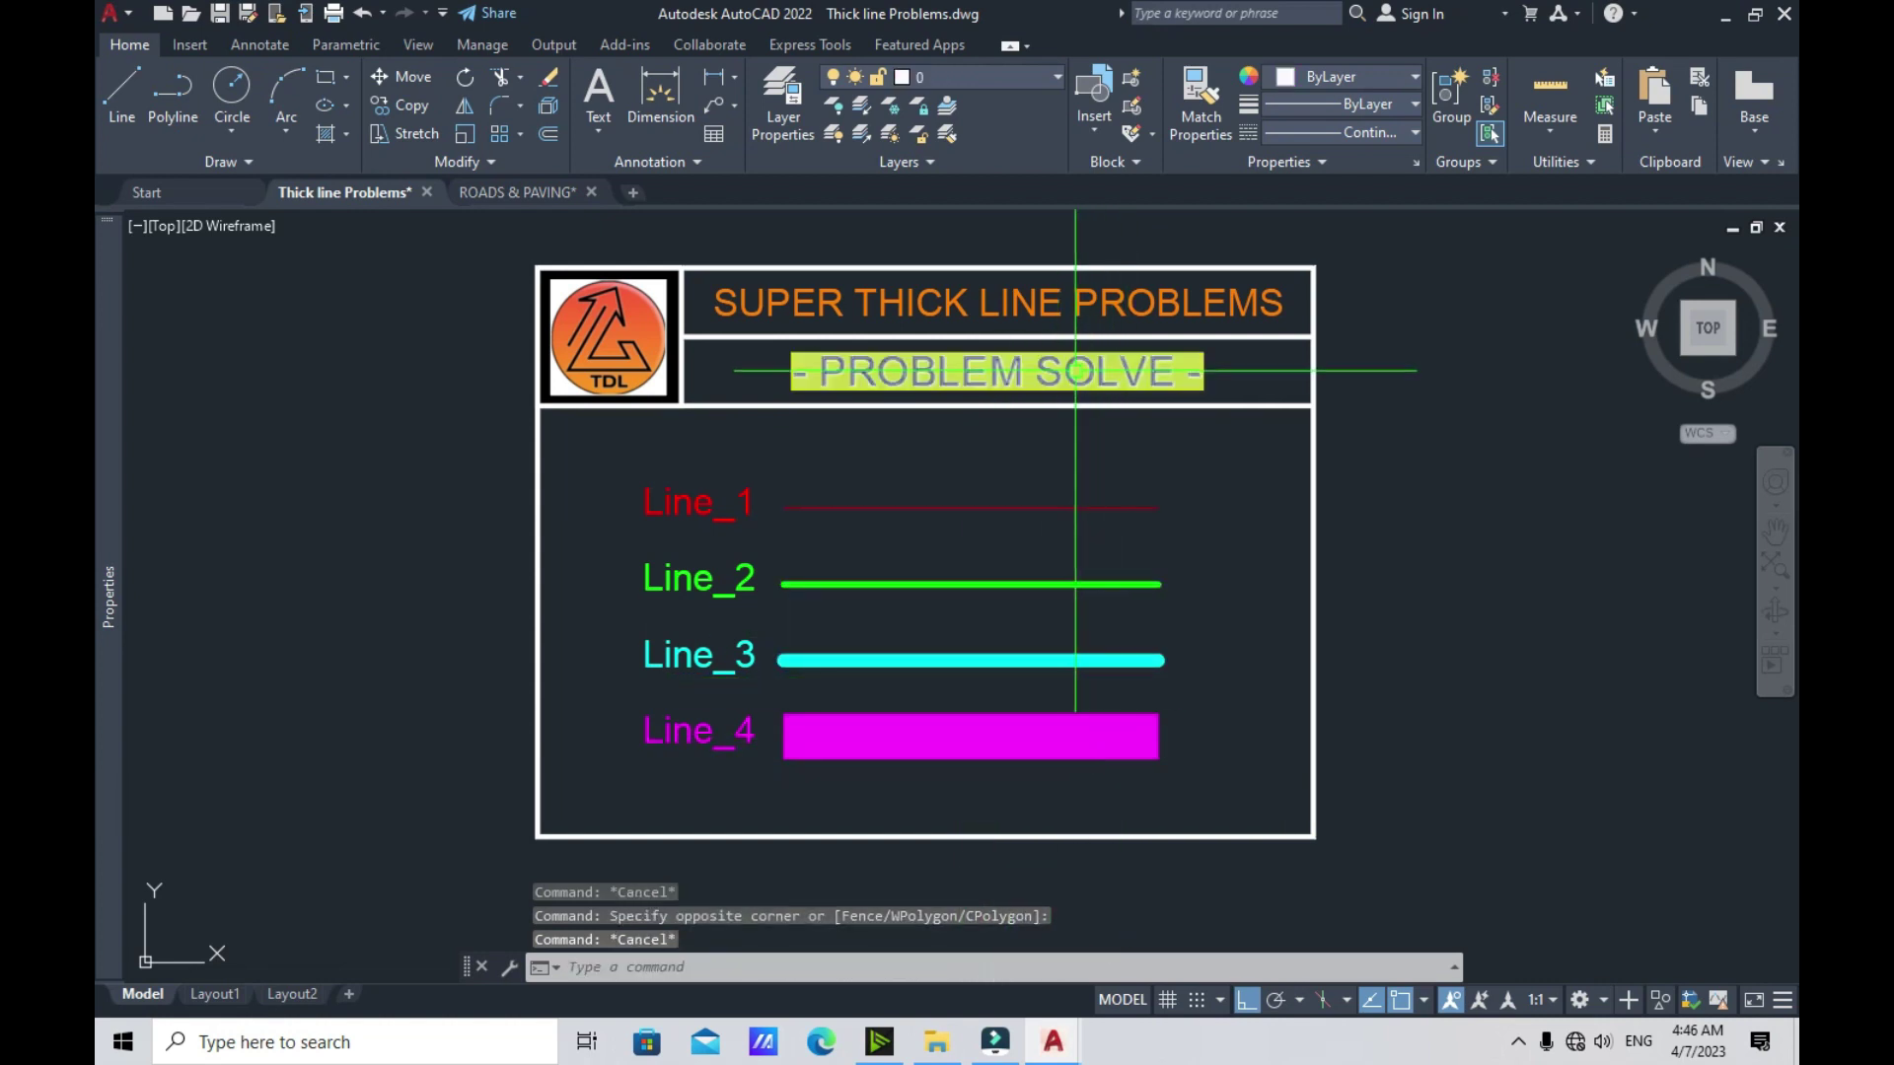
# Open a widened Layer Properties palette and check Line_1's layer lineweight of 0.25 mm
pyautogui.click(787, 130)
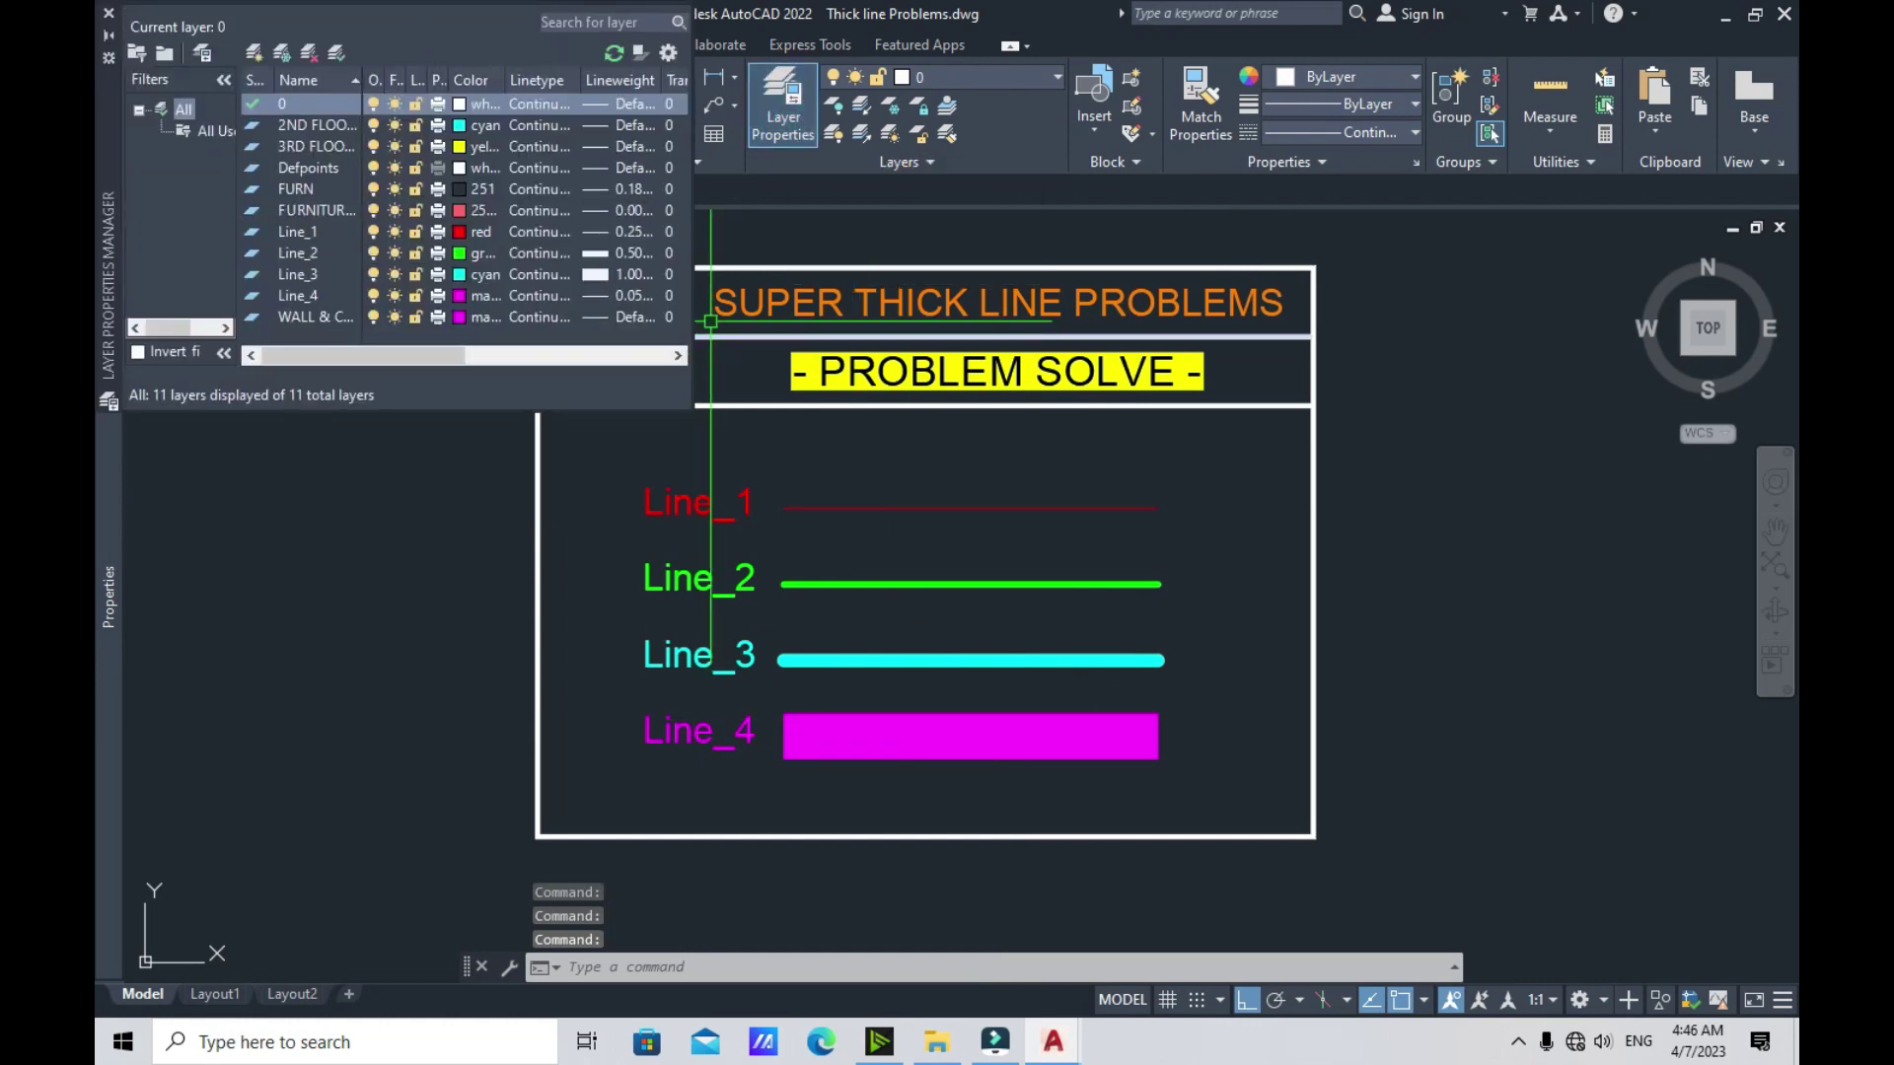
pyautogui.moveTo(693, 289); pyautogui.dragTo(737, 300)
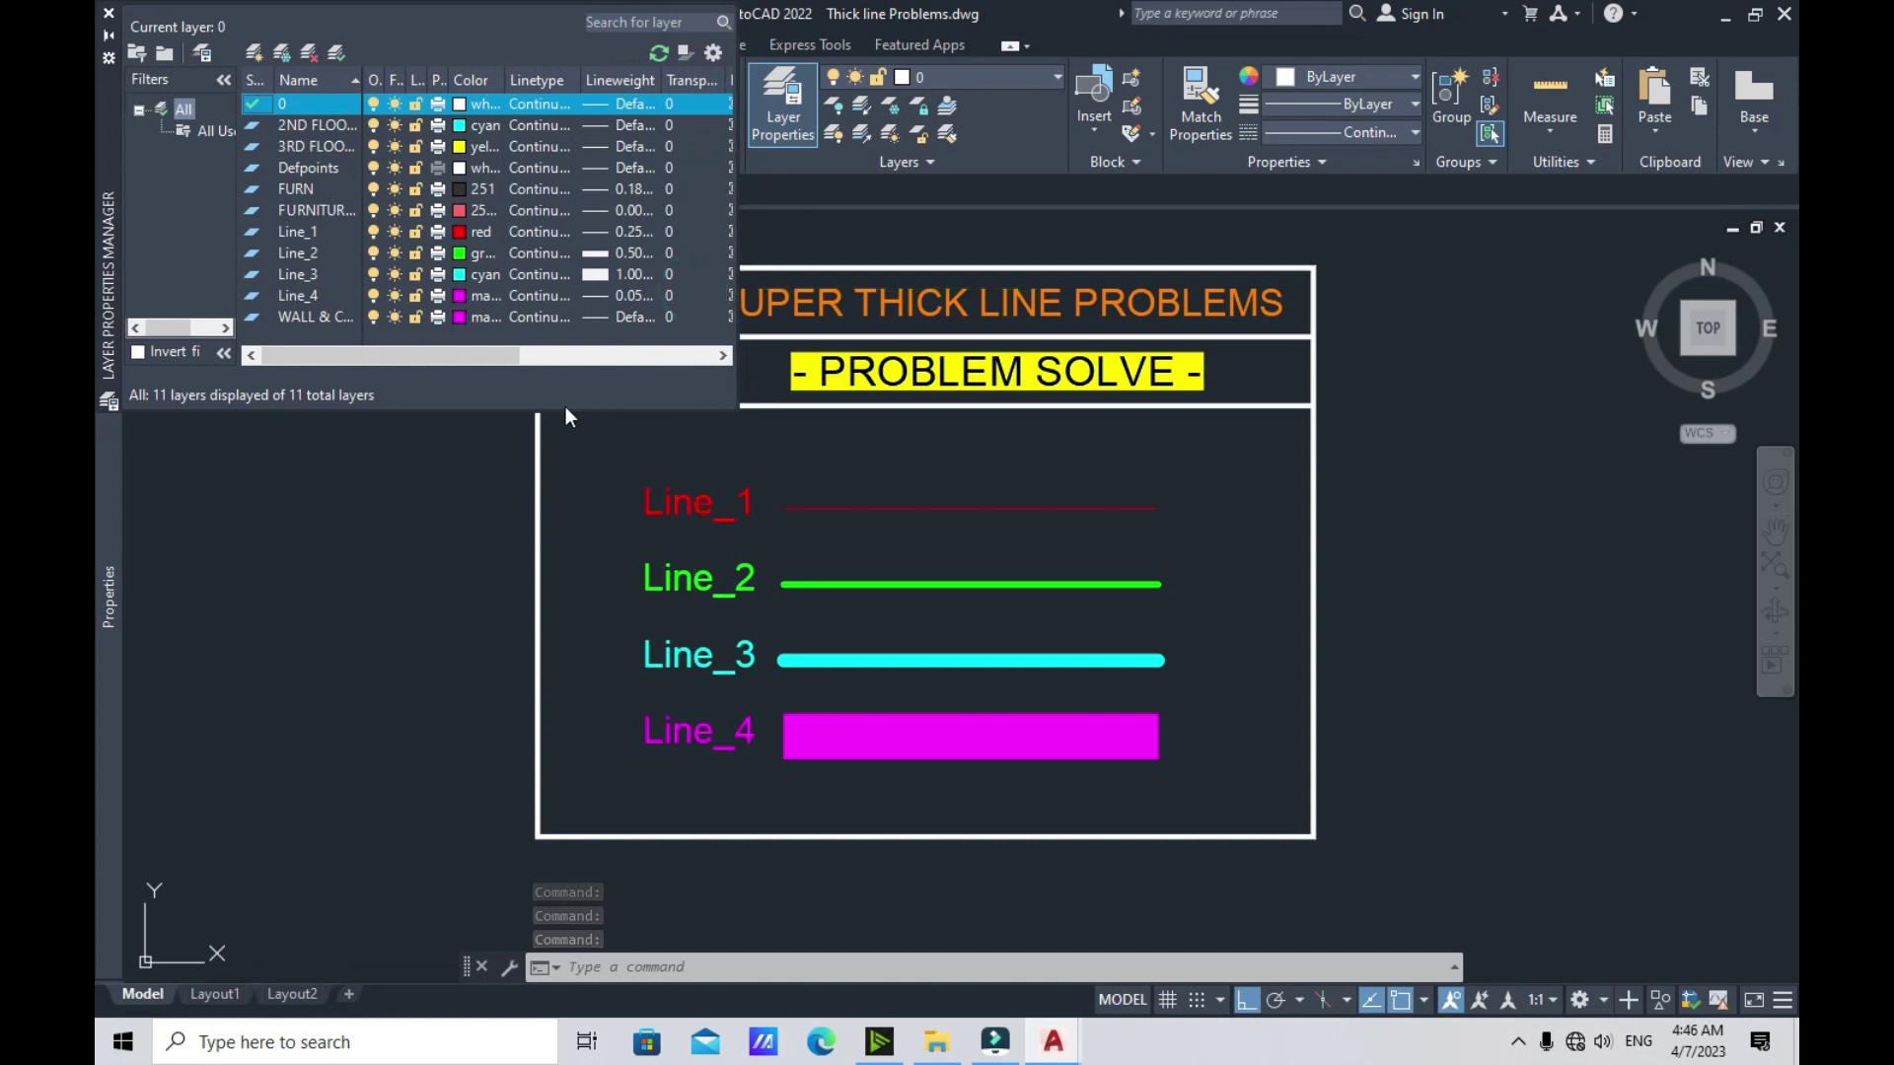
pyautogui.moveTo(938, 251); pyautogui.dragTo(1142, 258, button='middle')
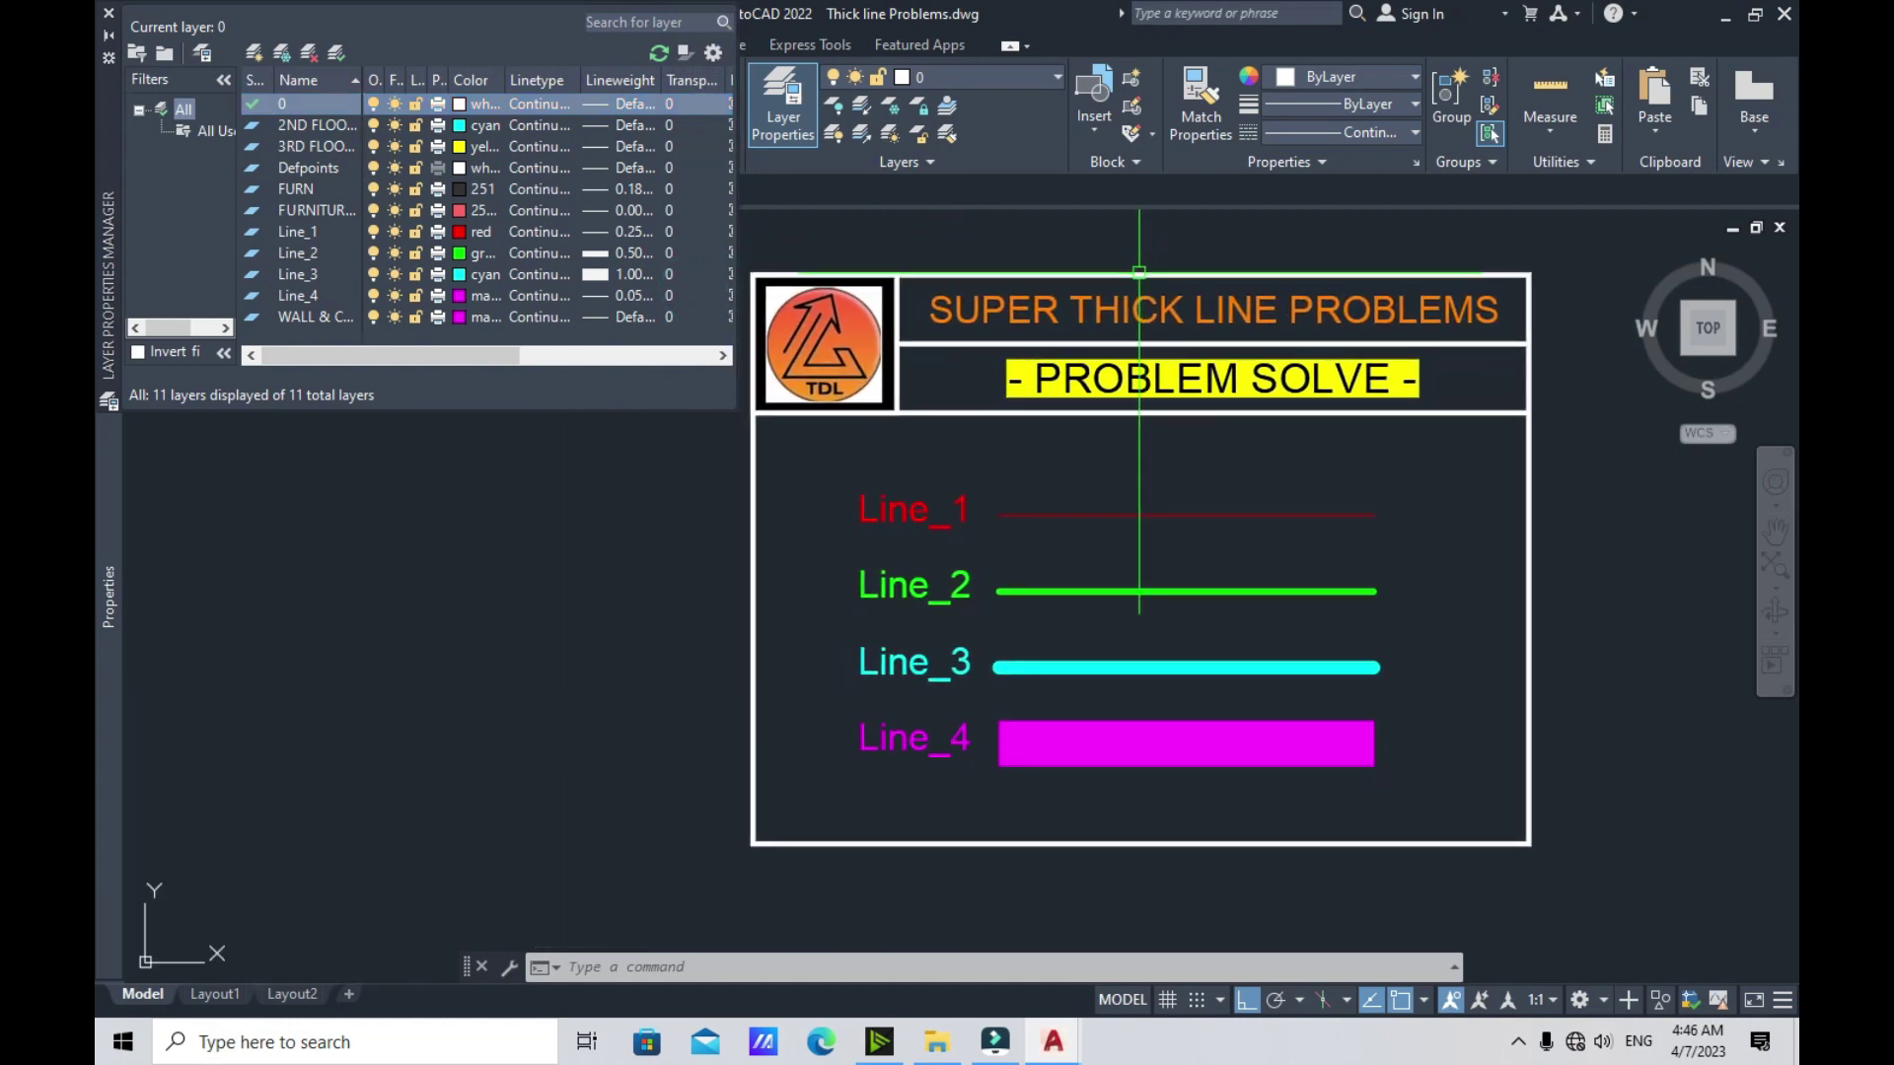
pyautogui.click(1095, 515)
pyautogui.click(1110, 545)
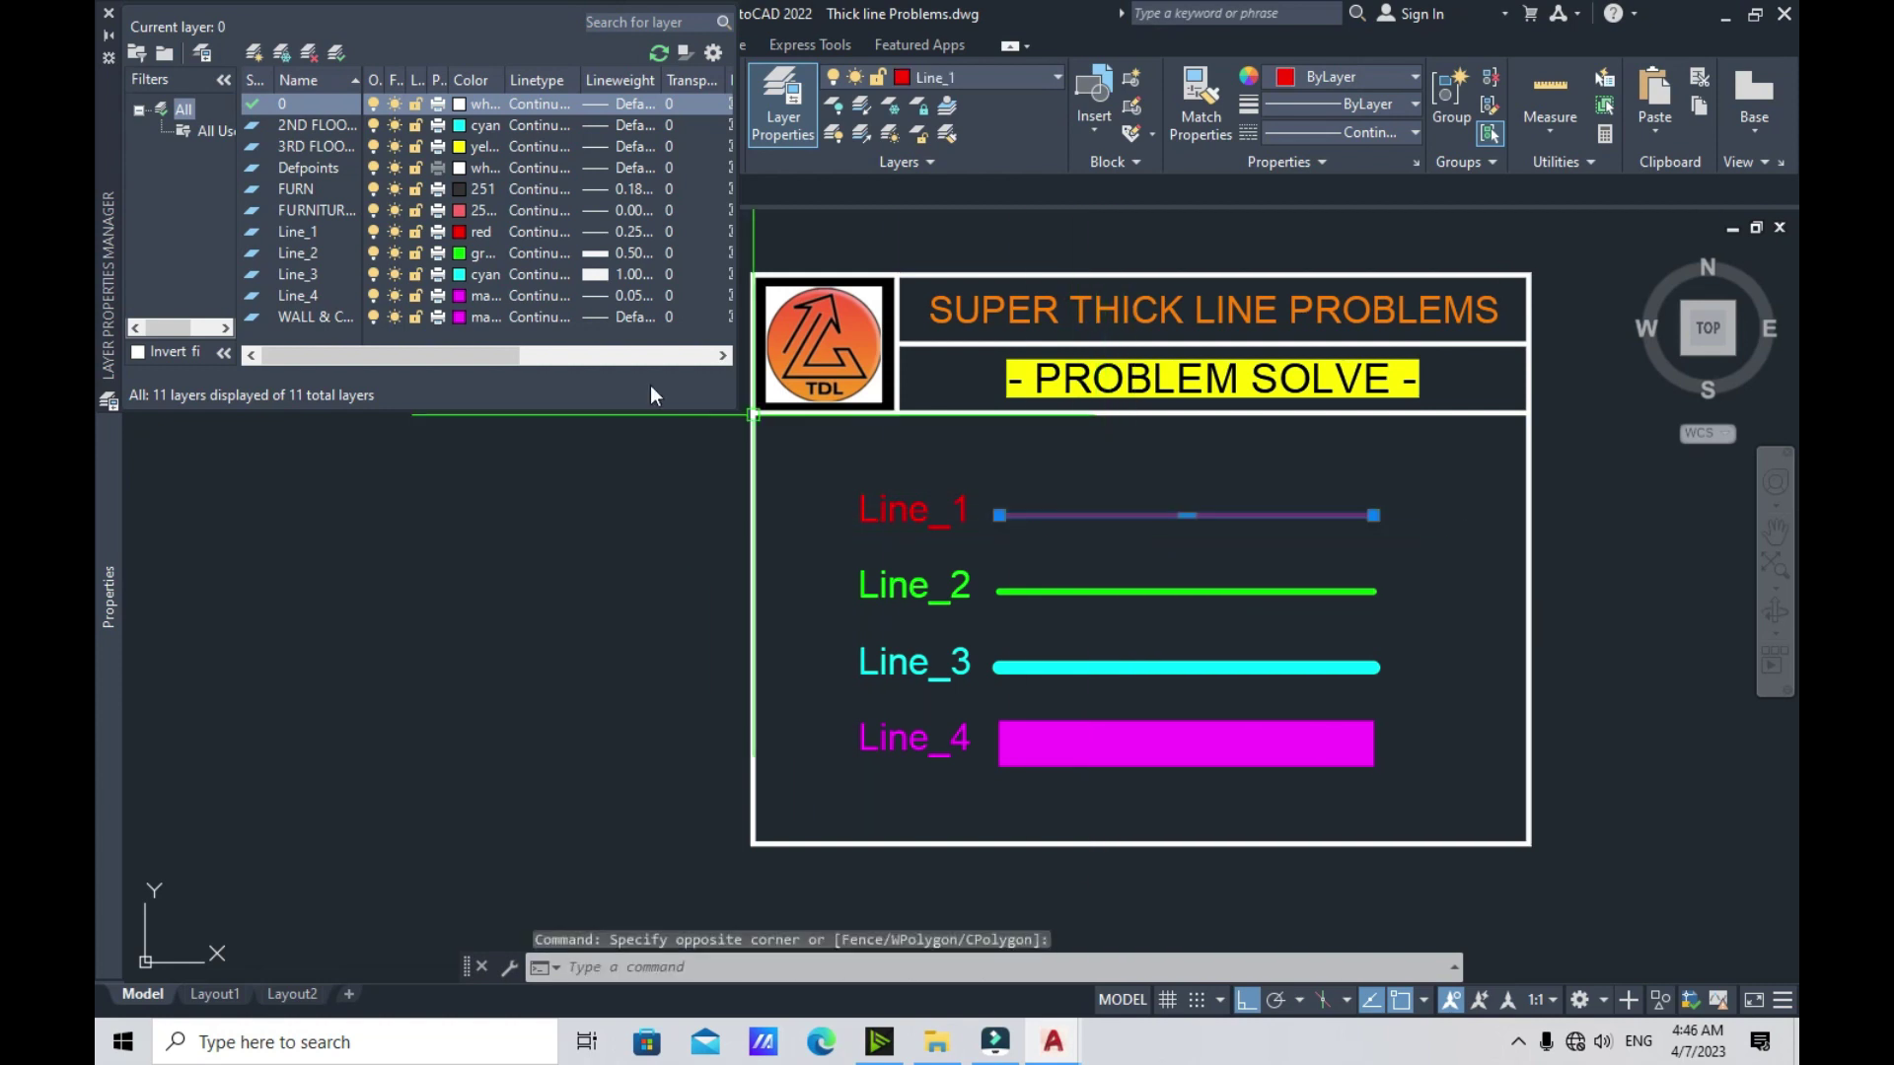
pyautogui.click(298, 232)
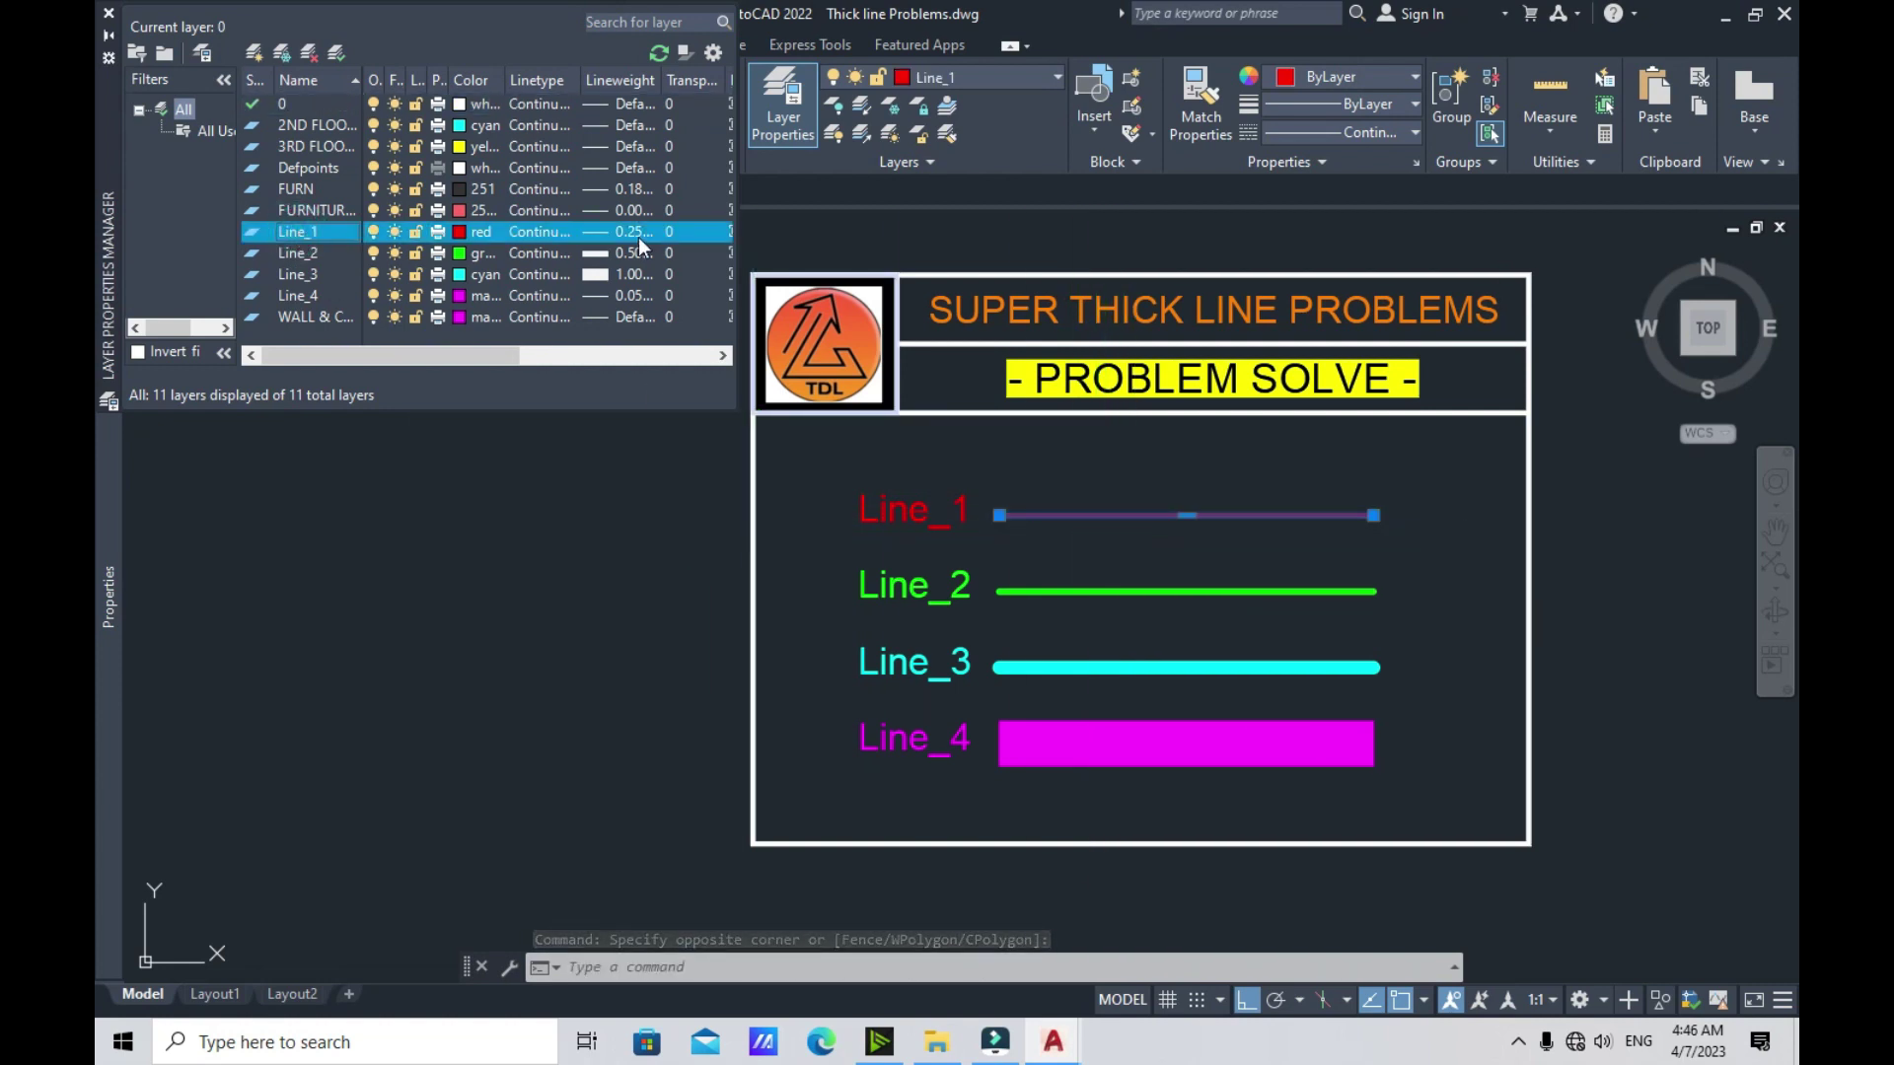
pyautogui.press('Escape')
# Compare Line_2 and Line_3 layer lineweights, 0.50 mm and 1.00 mm
pyautogui.click(1134, 592)
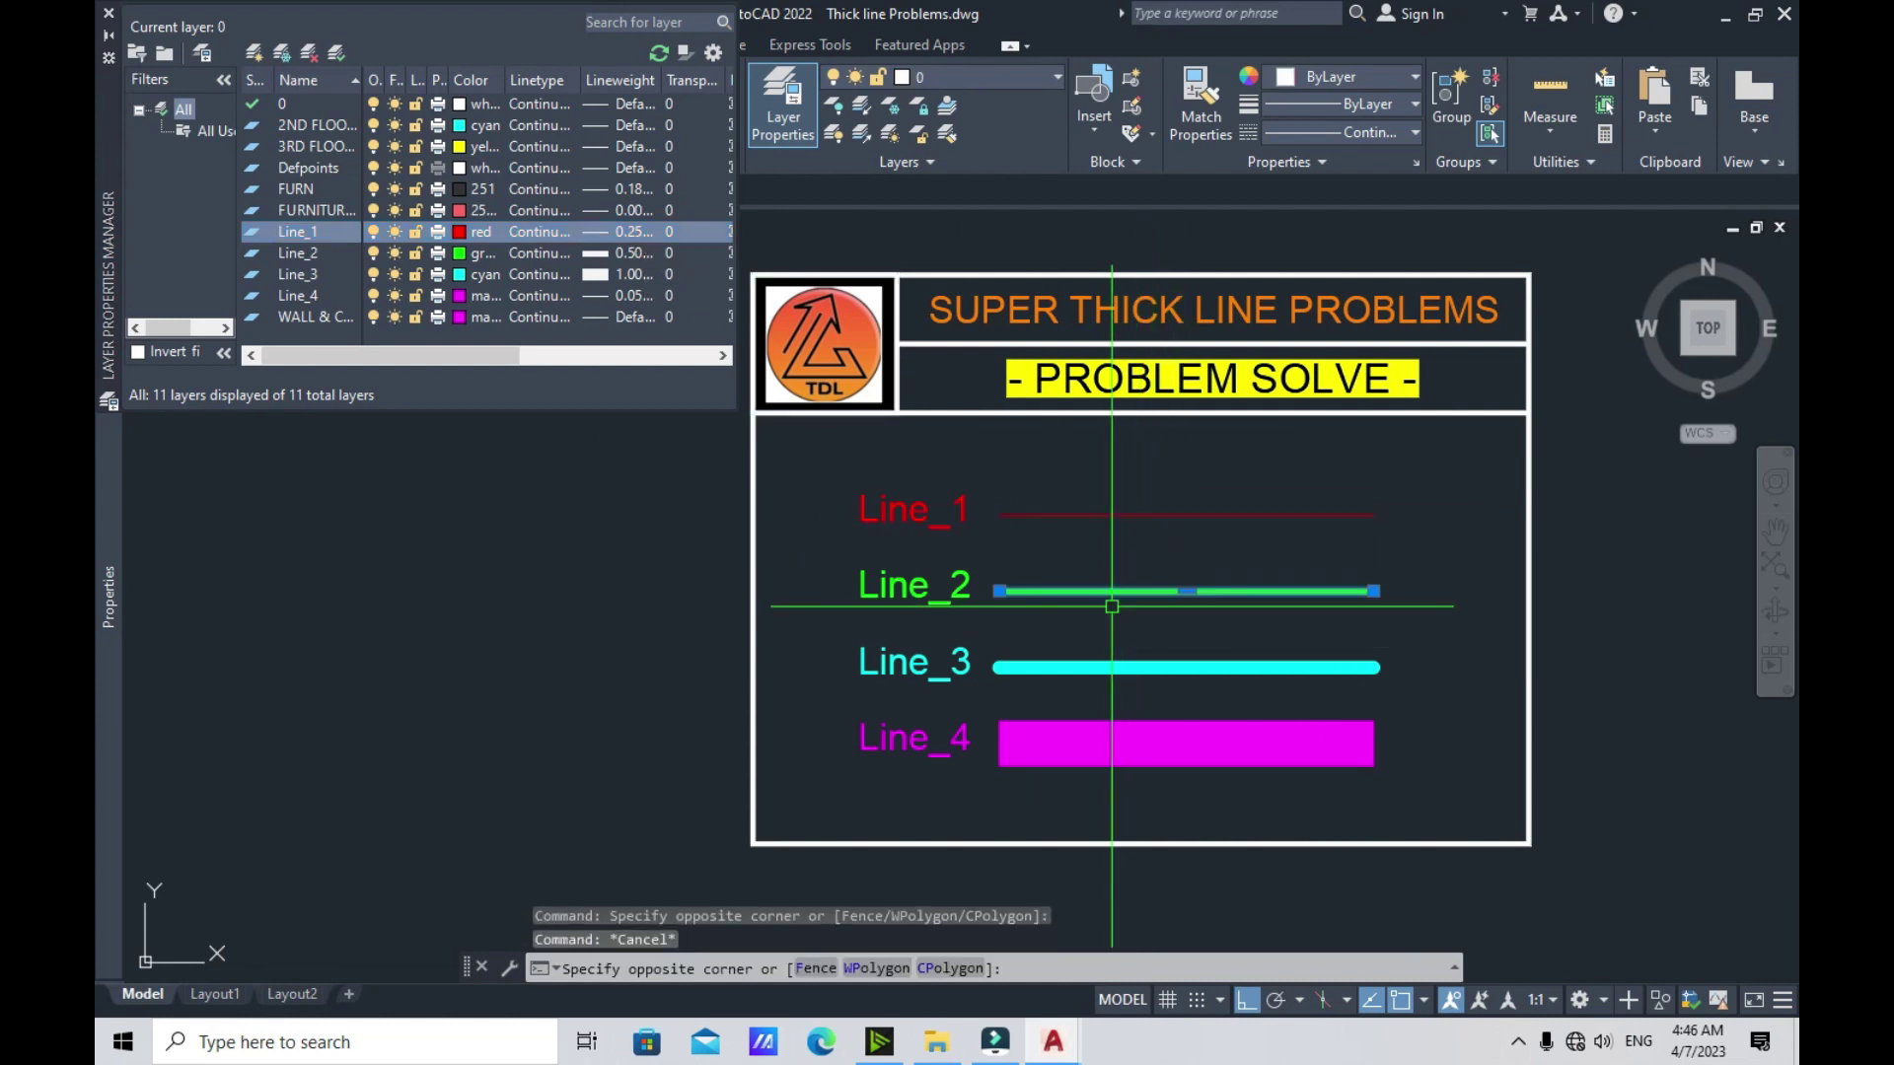
pyautogui.click(309, 255)
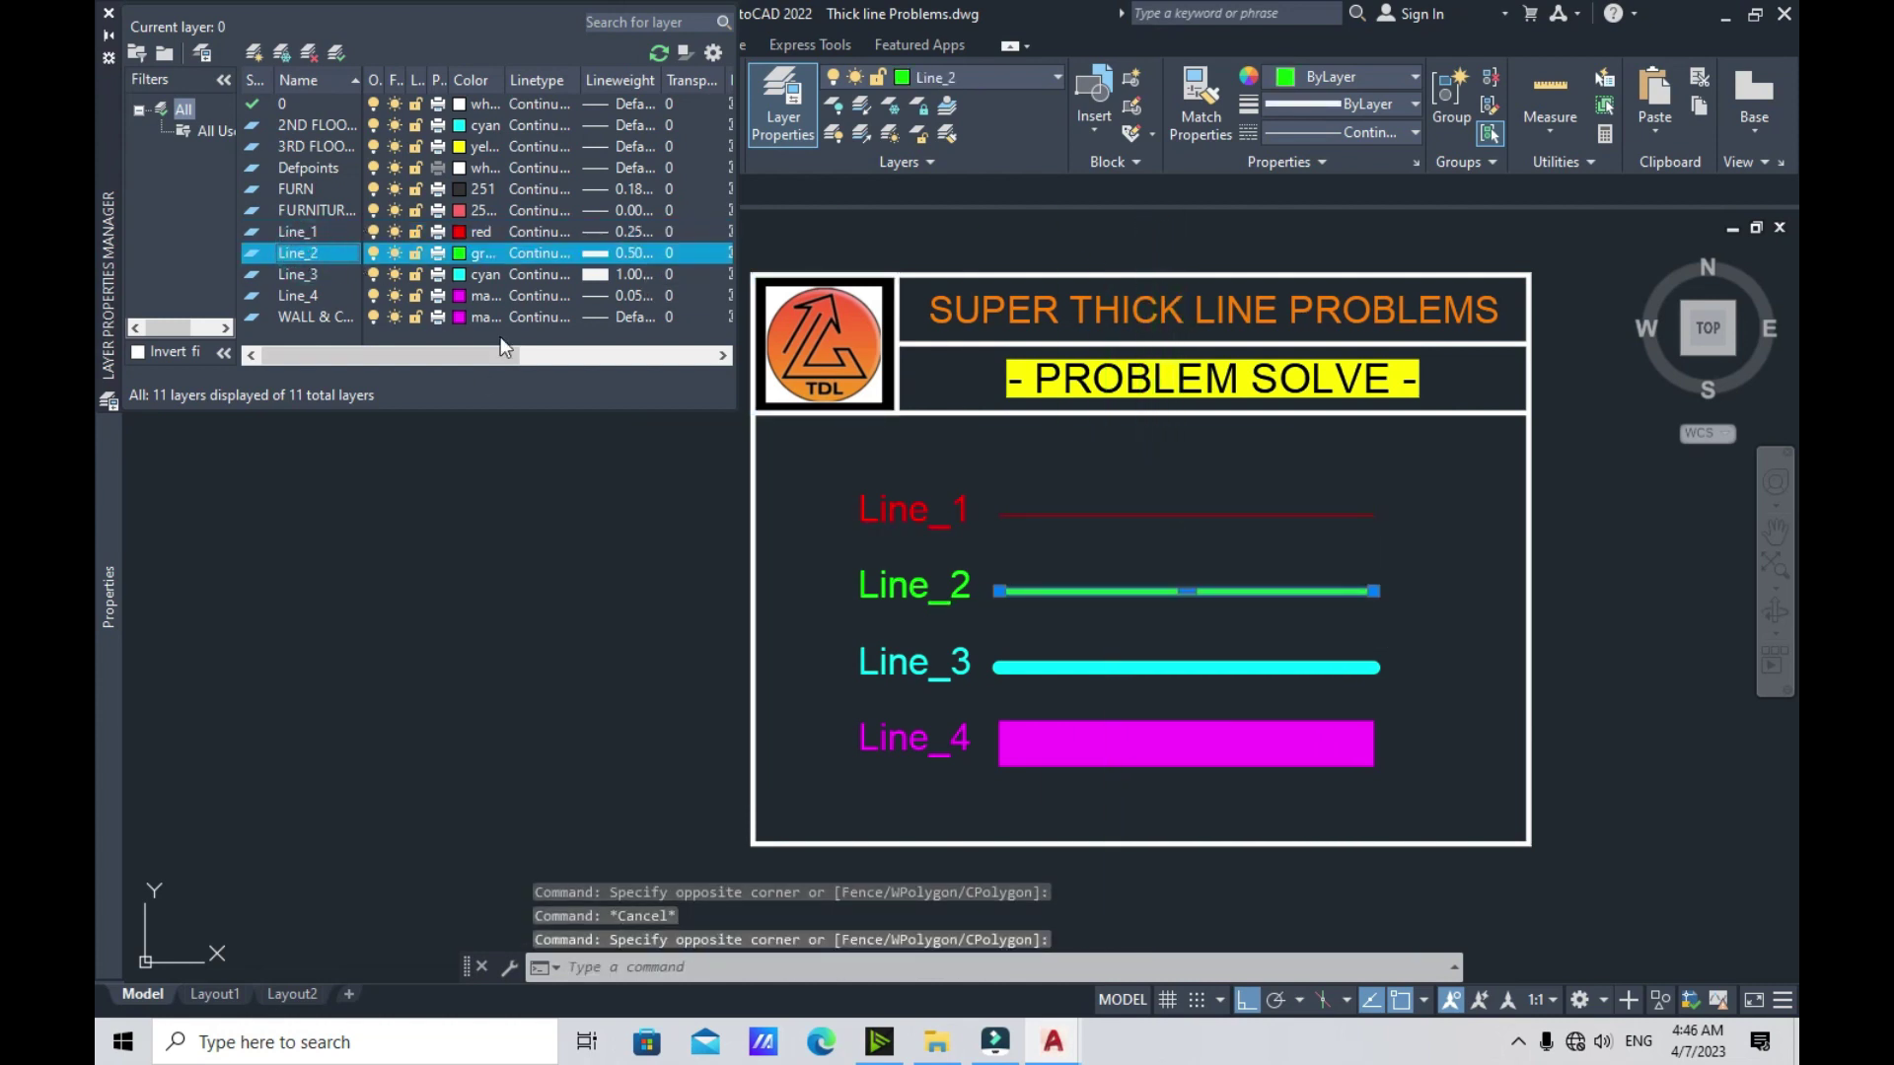
pyautogui.press('Escape')
pyautogui.click(1129, 656)
pyautogui.click(1100, 691)
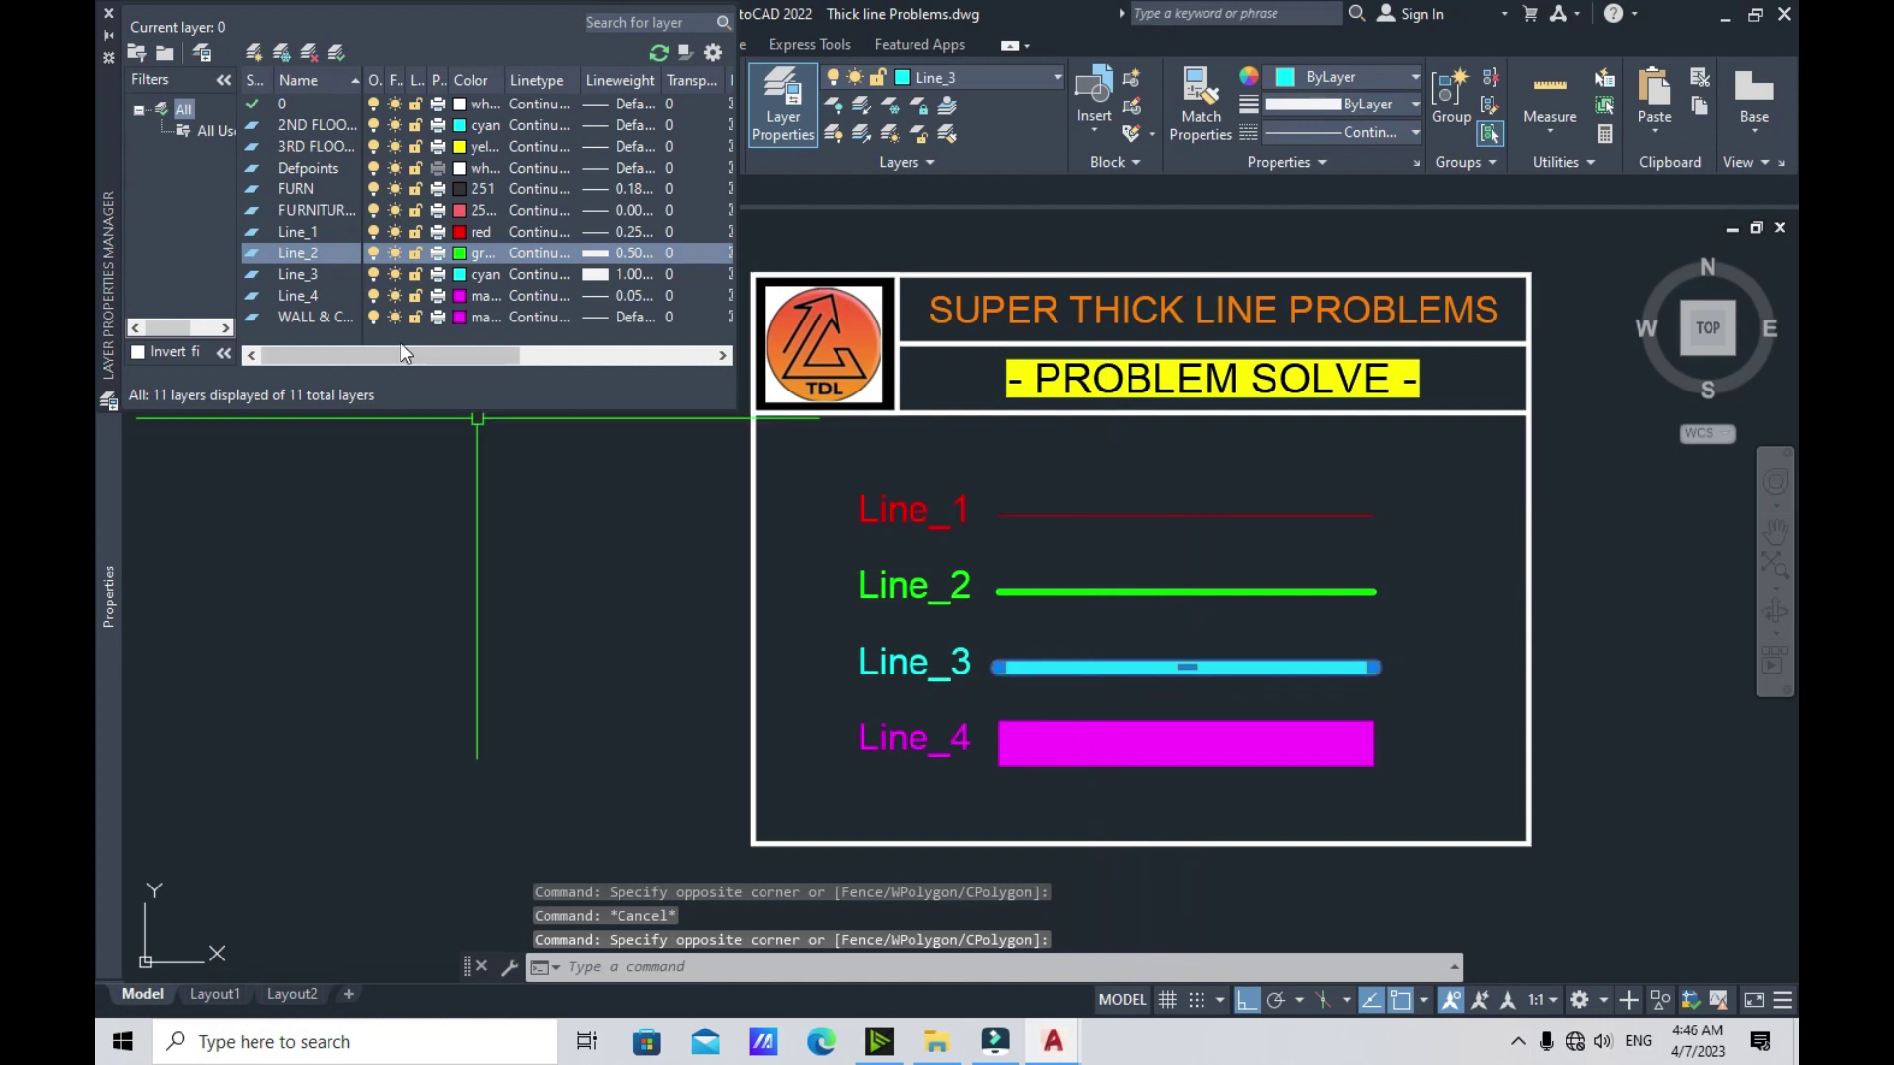
pyautogui.click(305, 275)
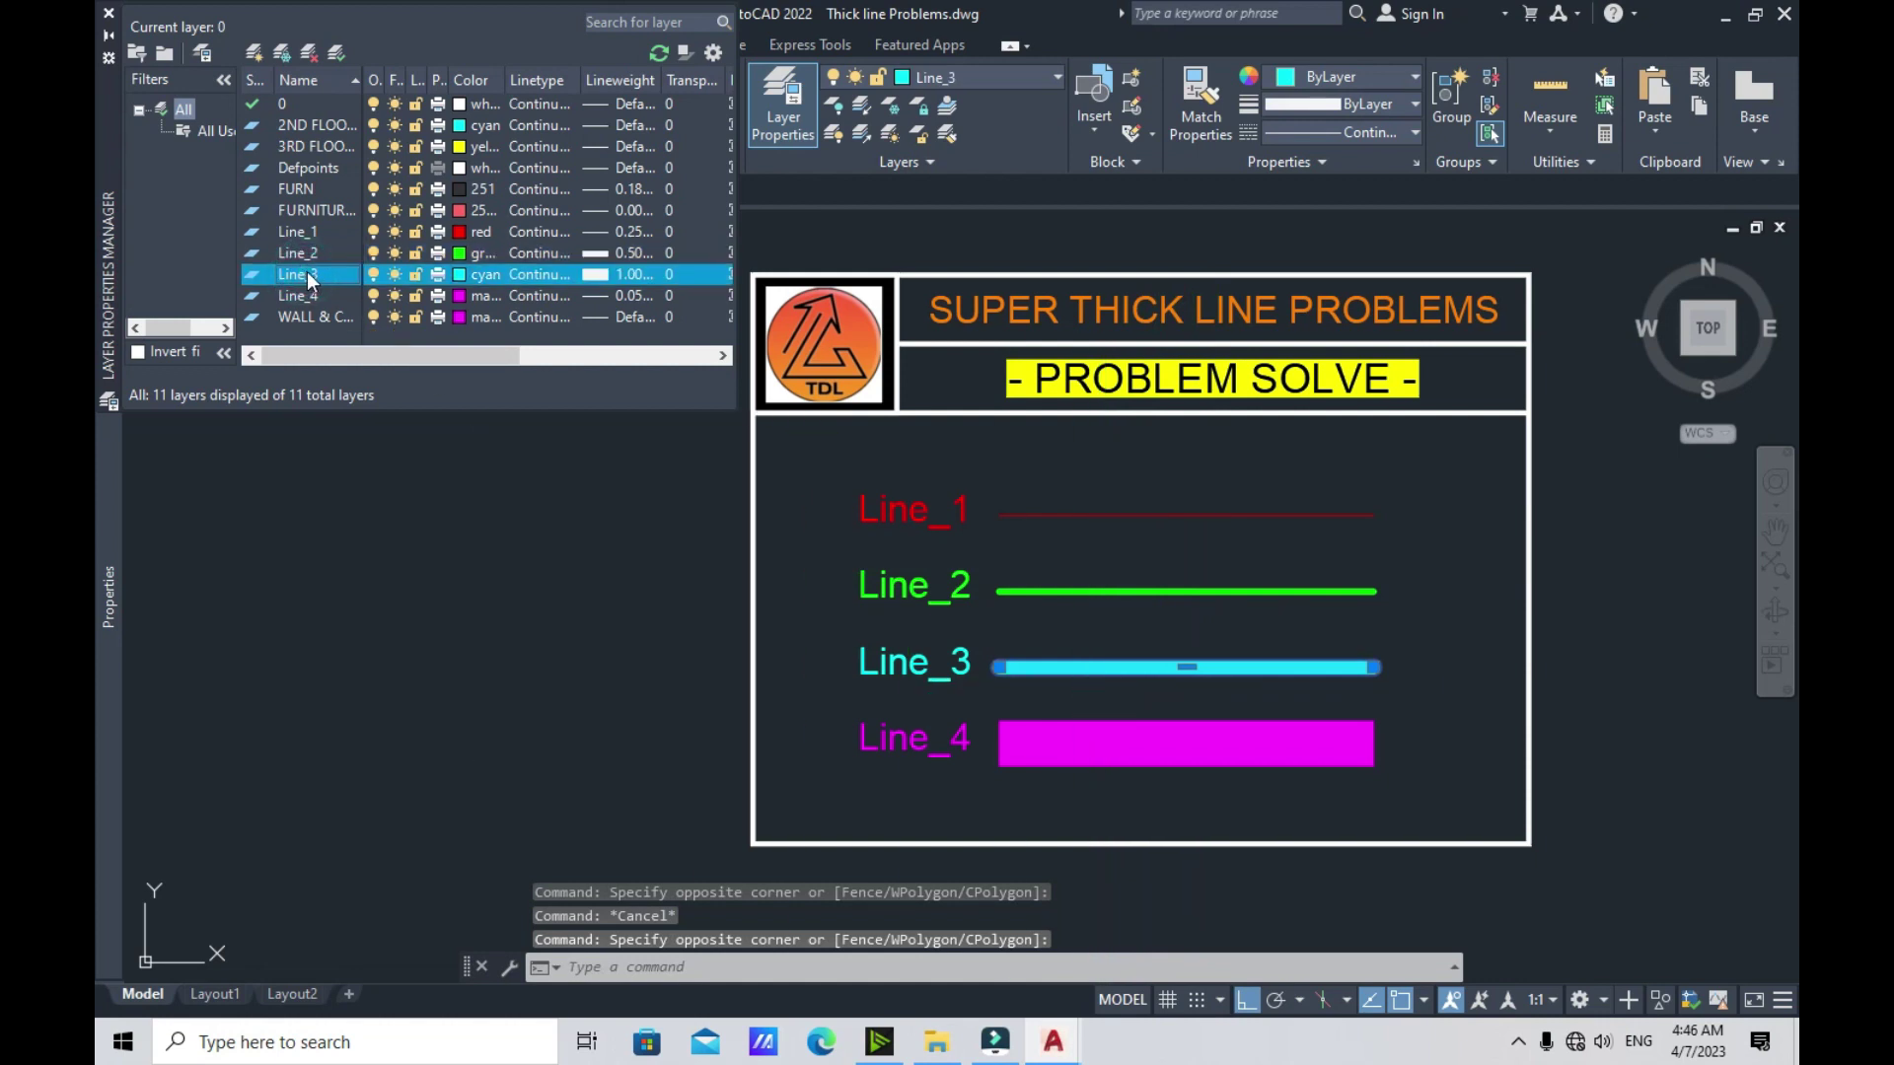
pyautogui.press('Escape')
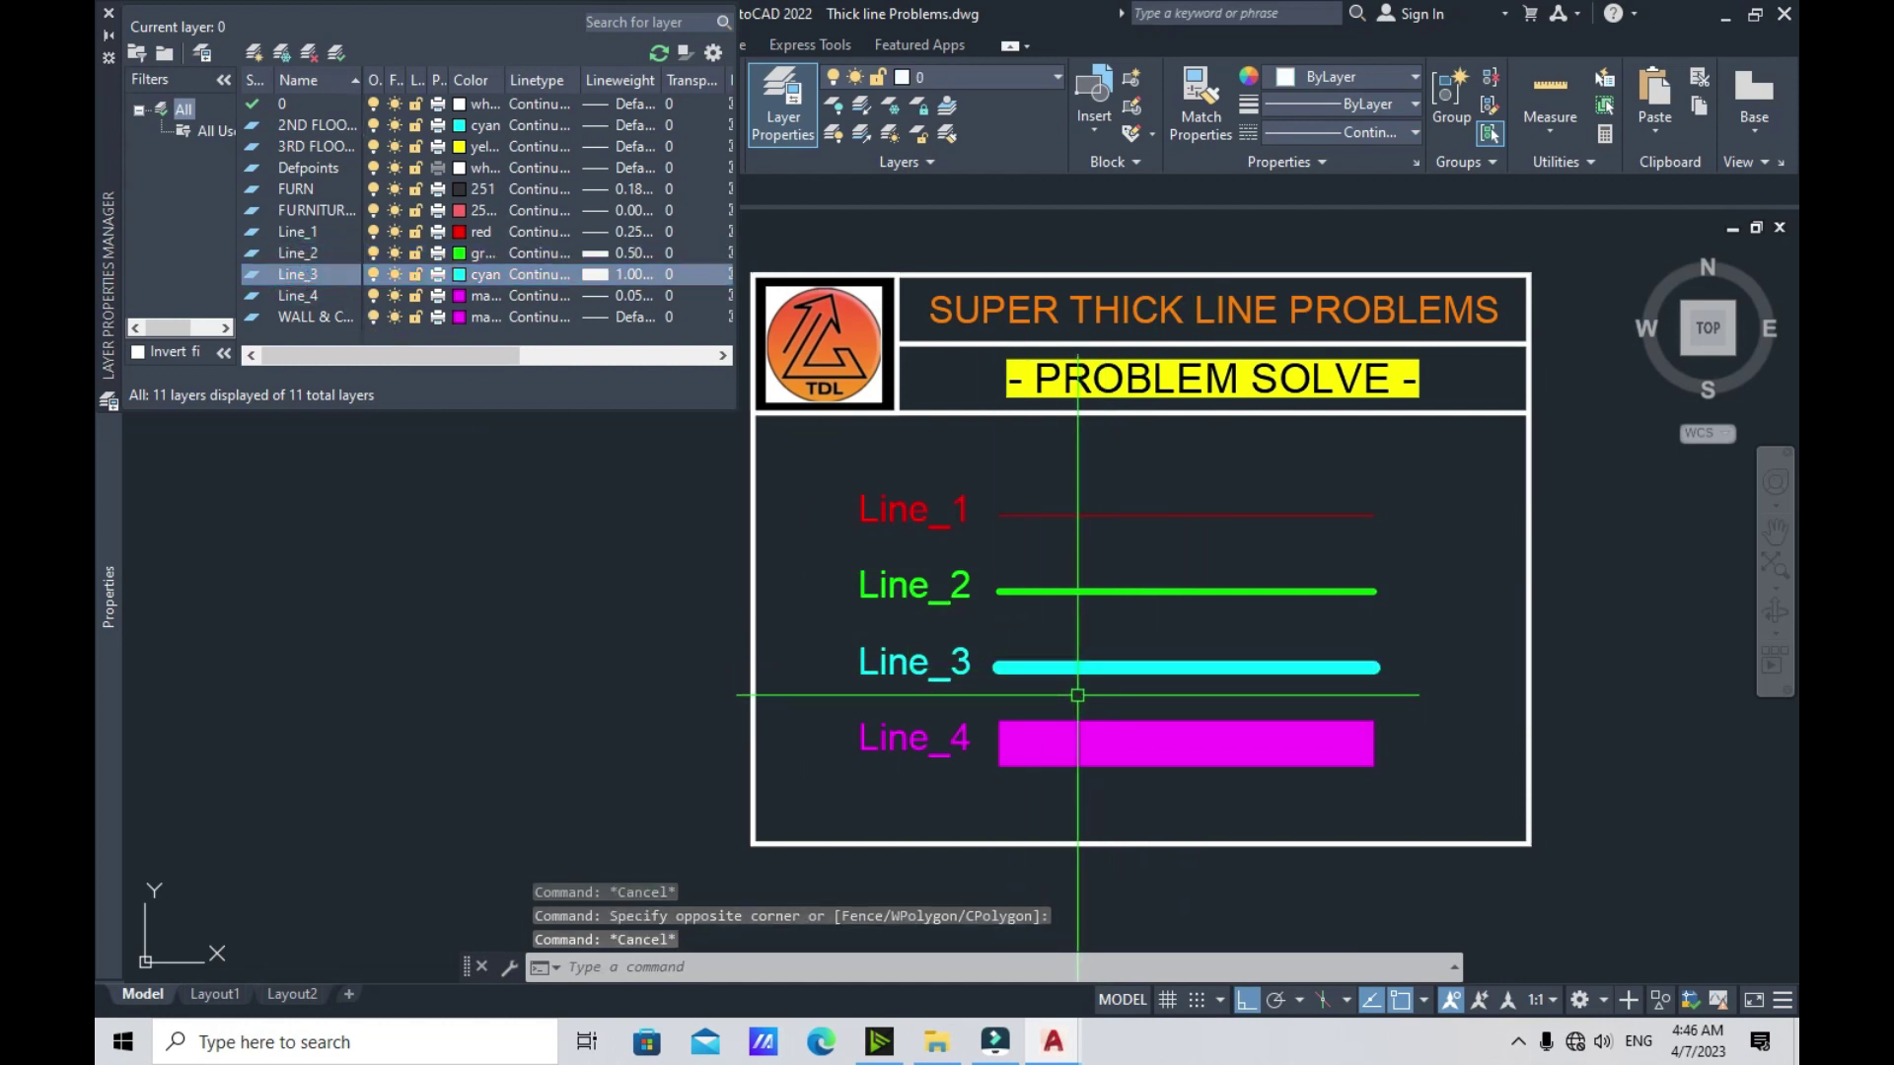
# Select the magenta Line_4 bar and read its layer lineweight of 0.05 mm
pyautogui.click(1077, 695)
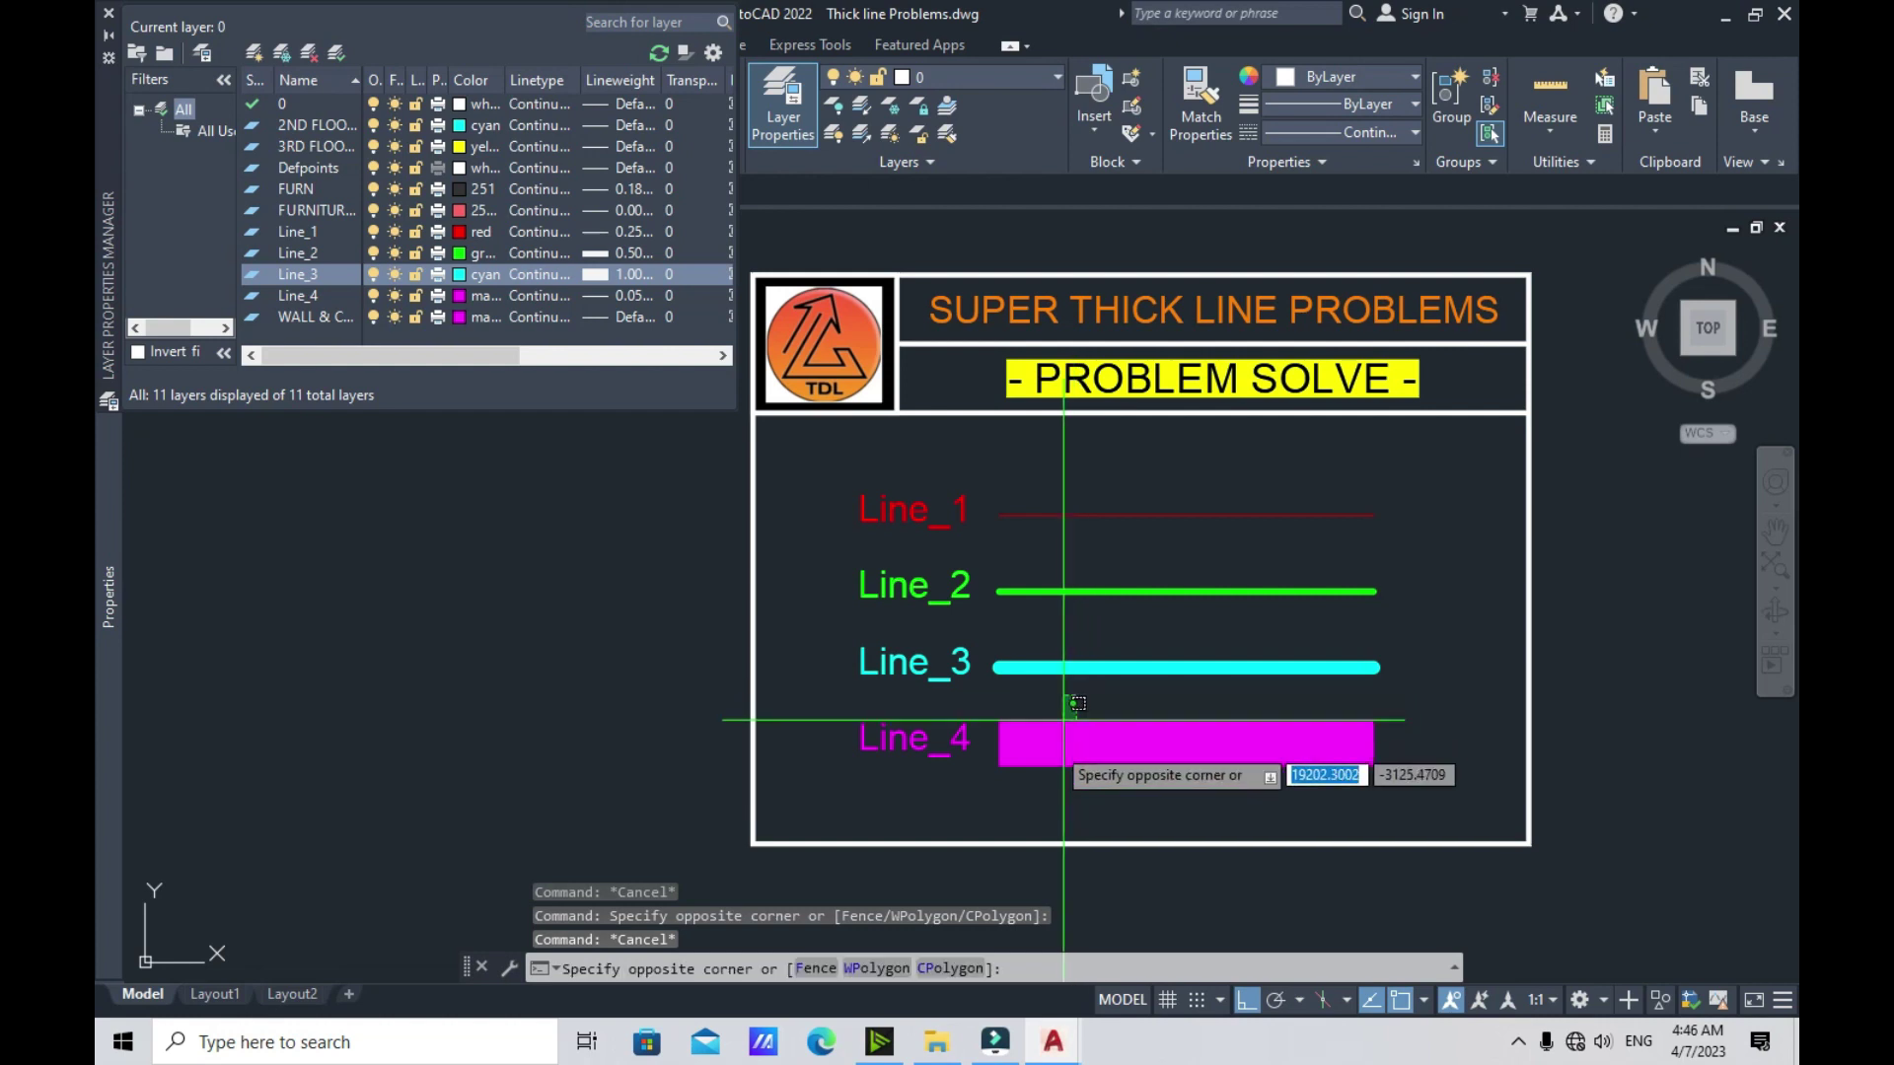
pyautogui.click(722, 727)
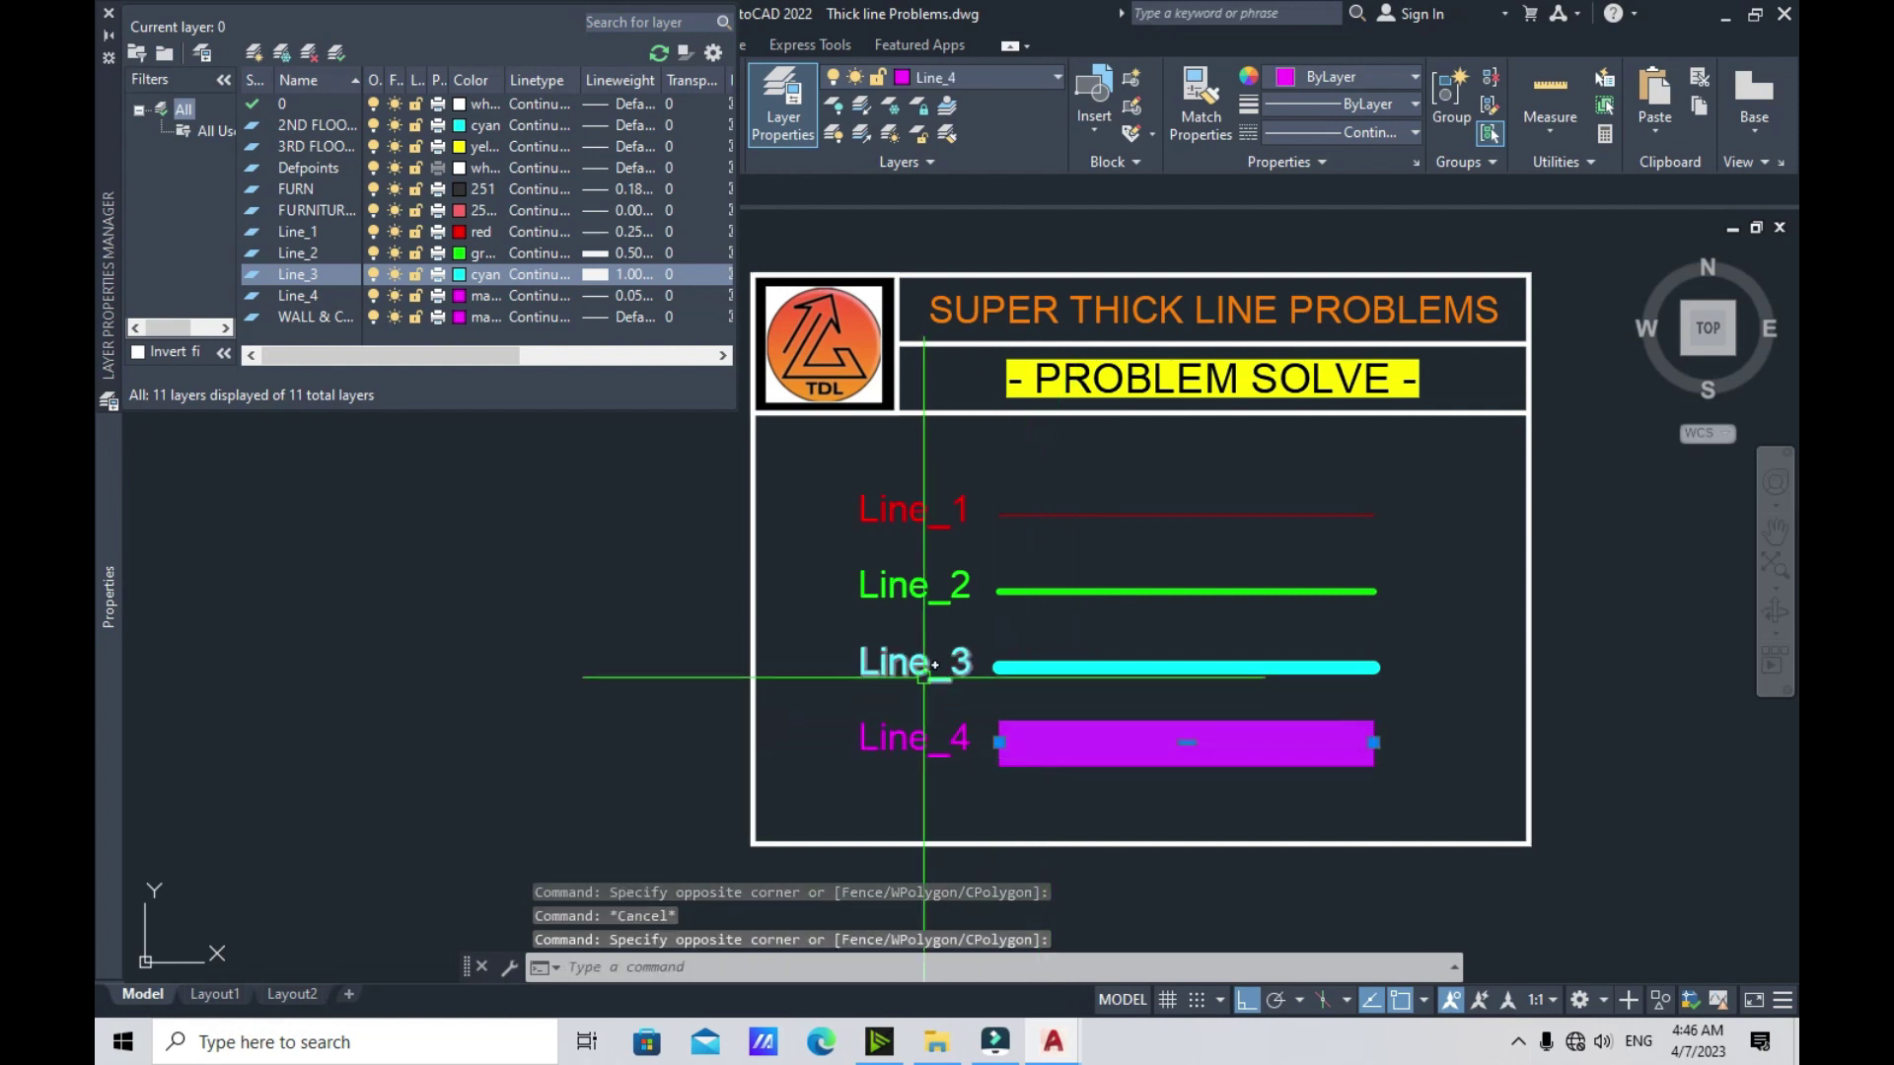
pyautogui.click(301, 297)
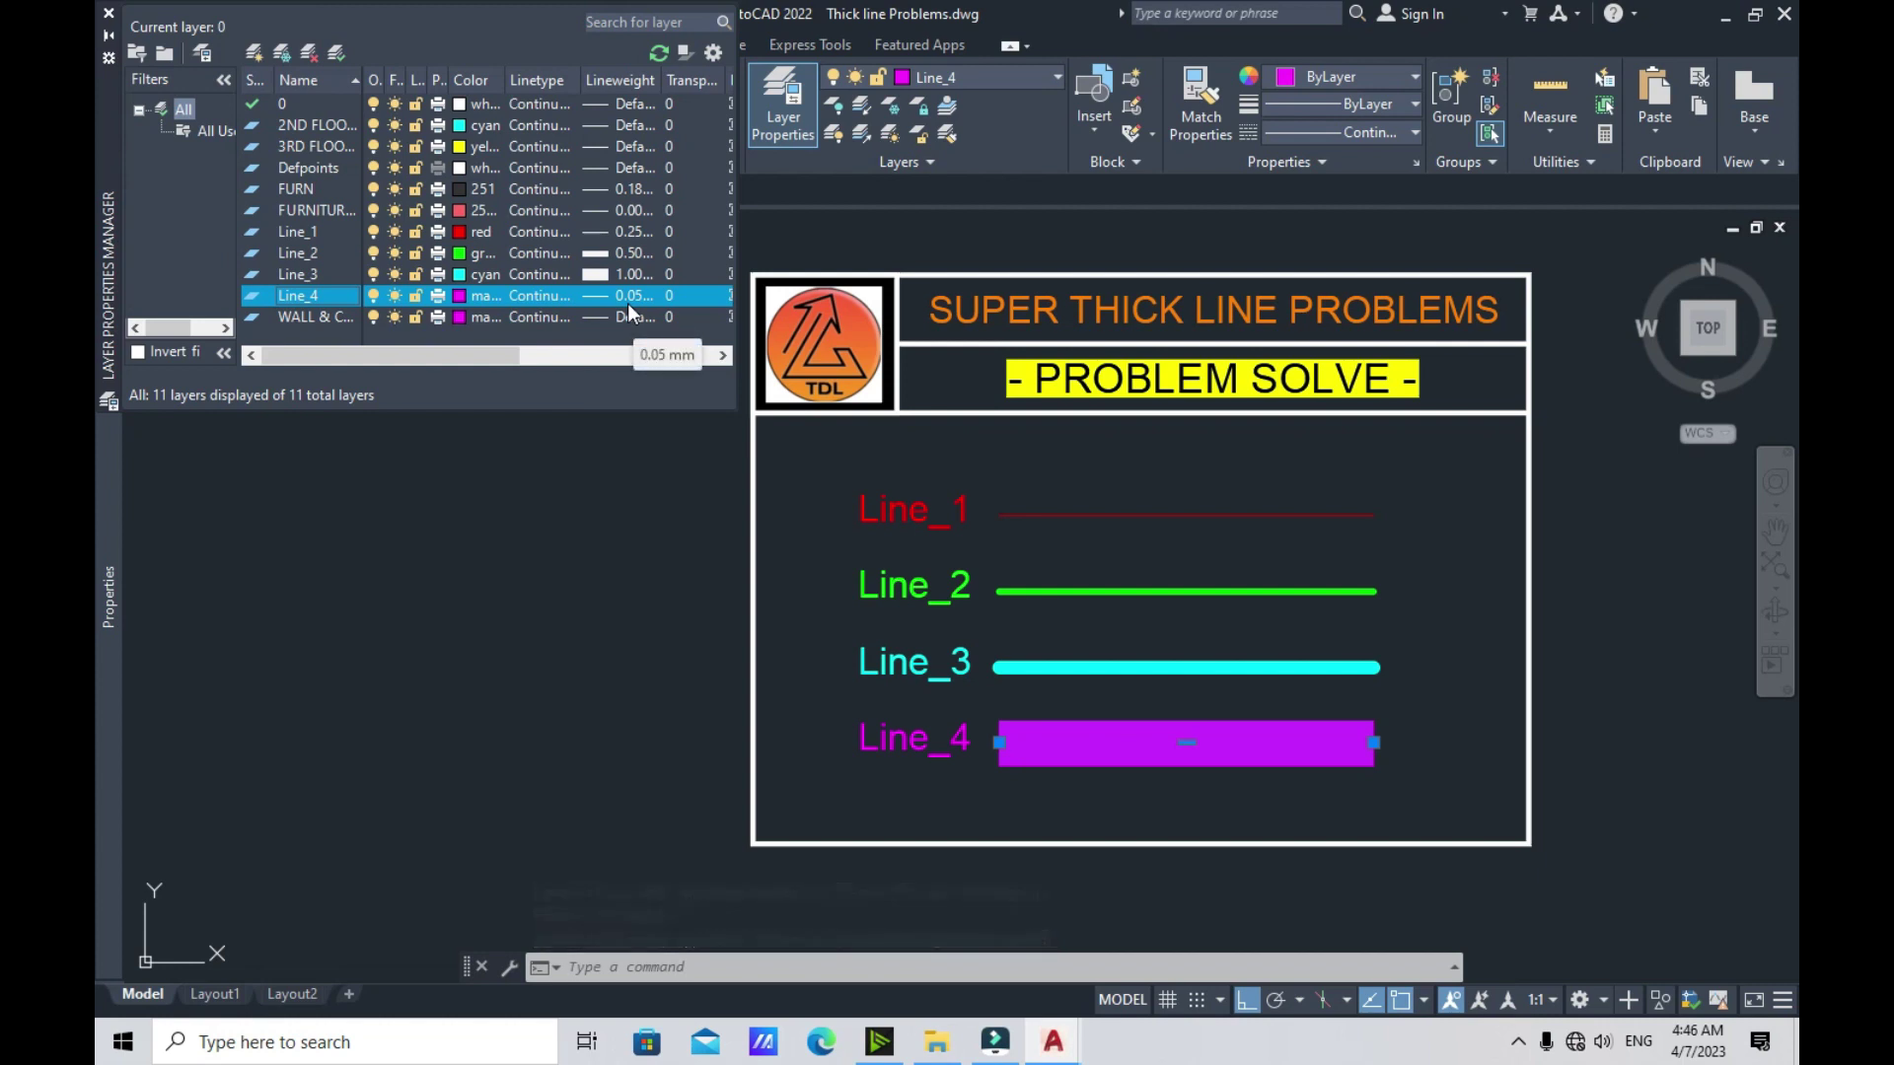
pyautogui.press('Escape')
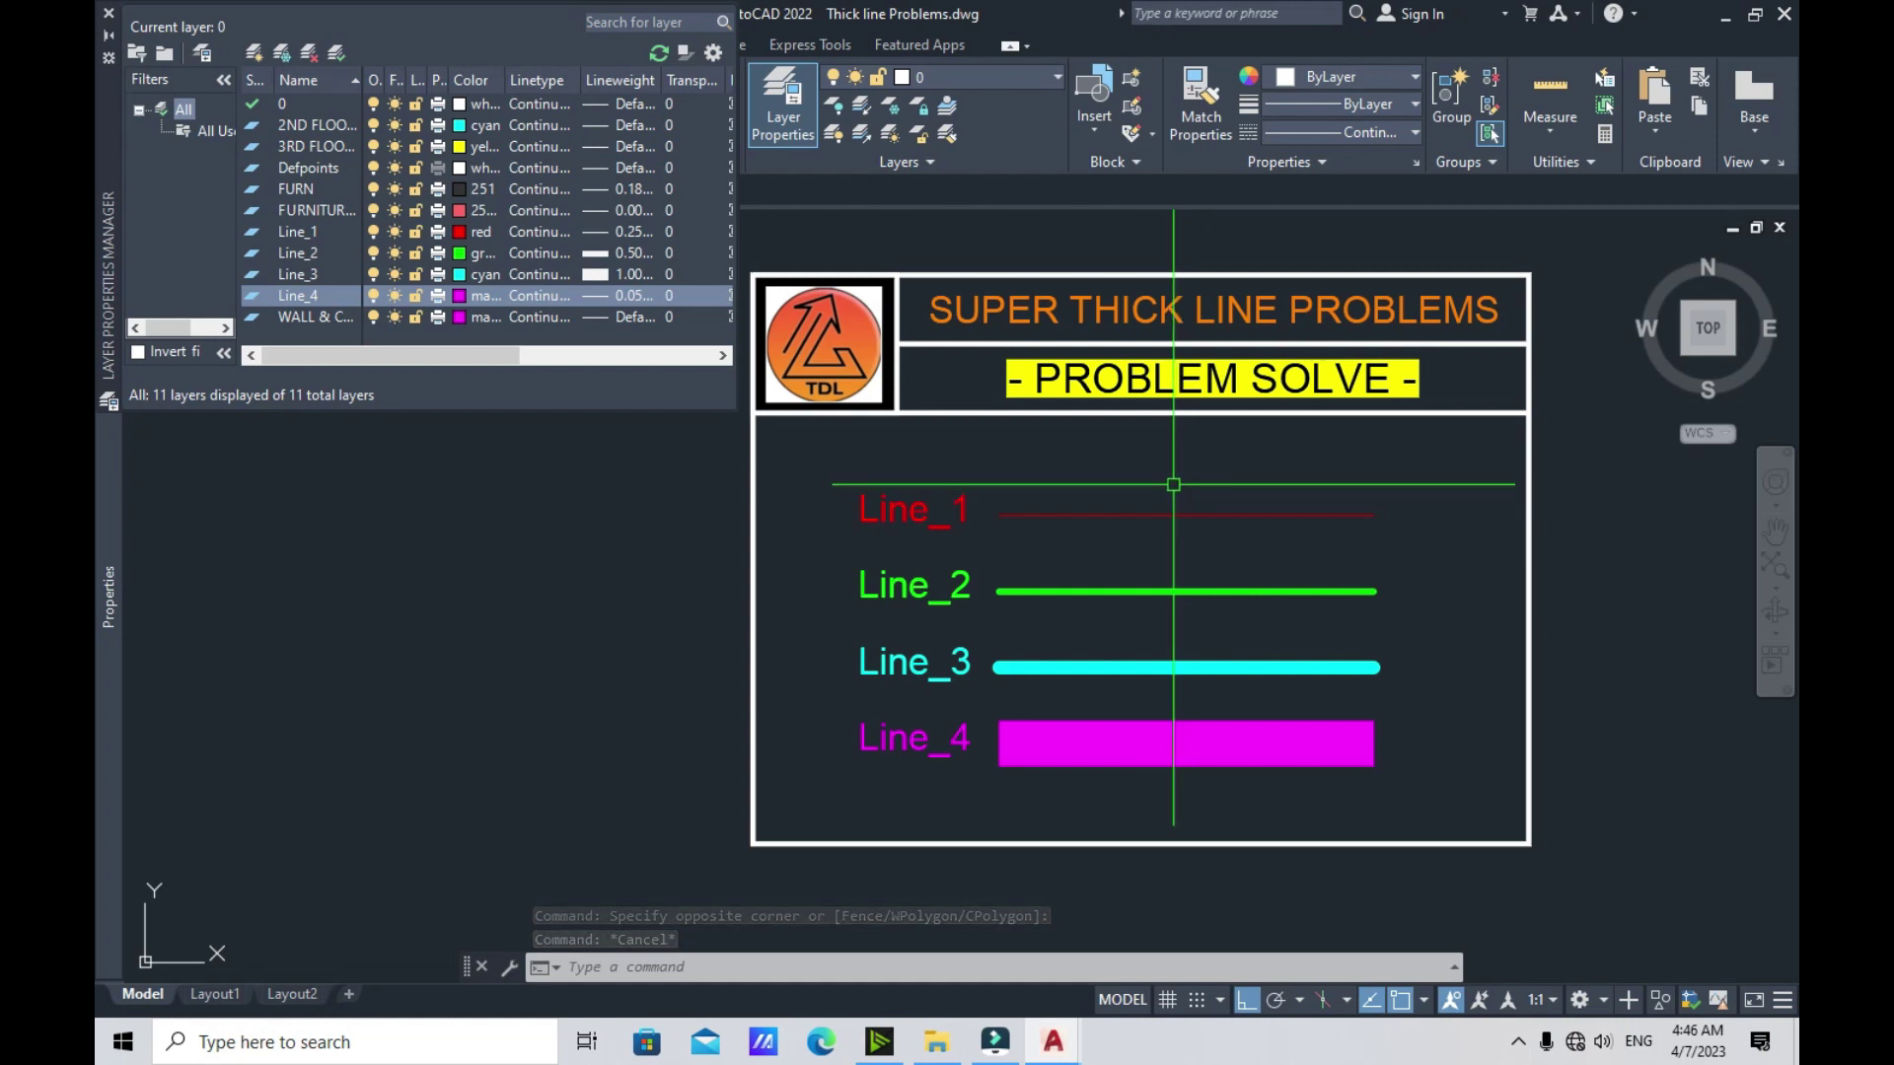
pyautogui.moveTo(1172, 486); pyautogui.dragTo(1179, 470, button='middle')
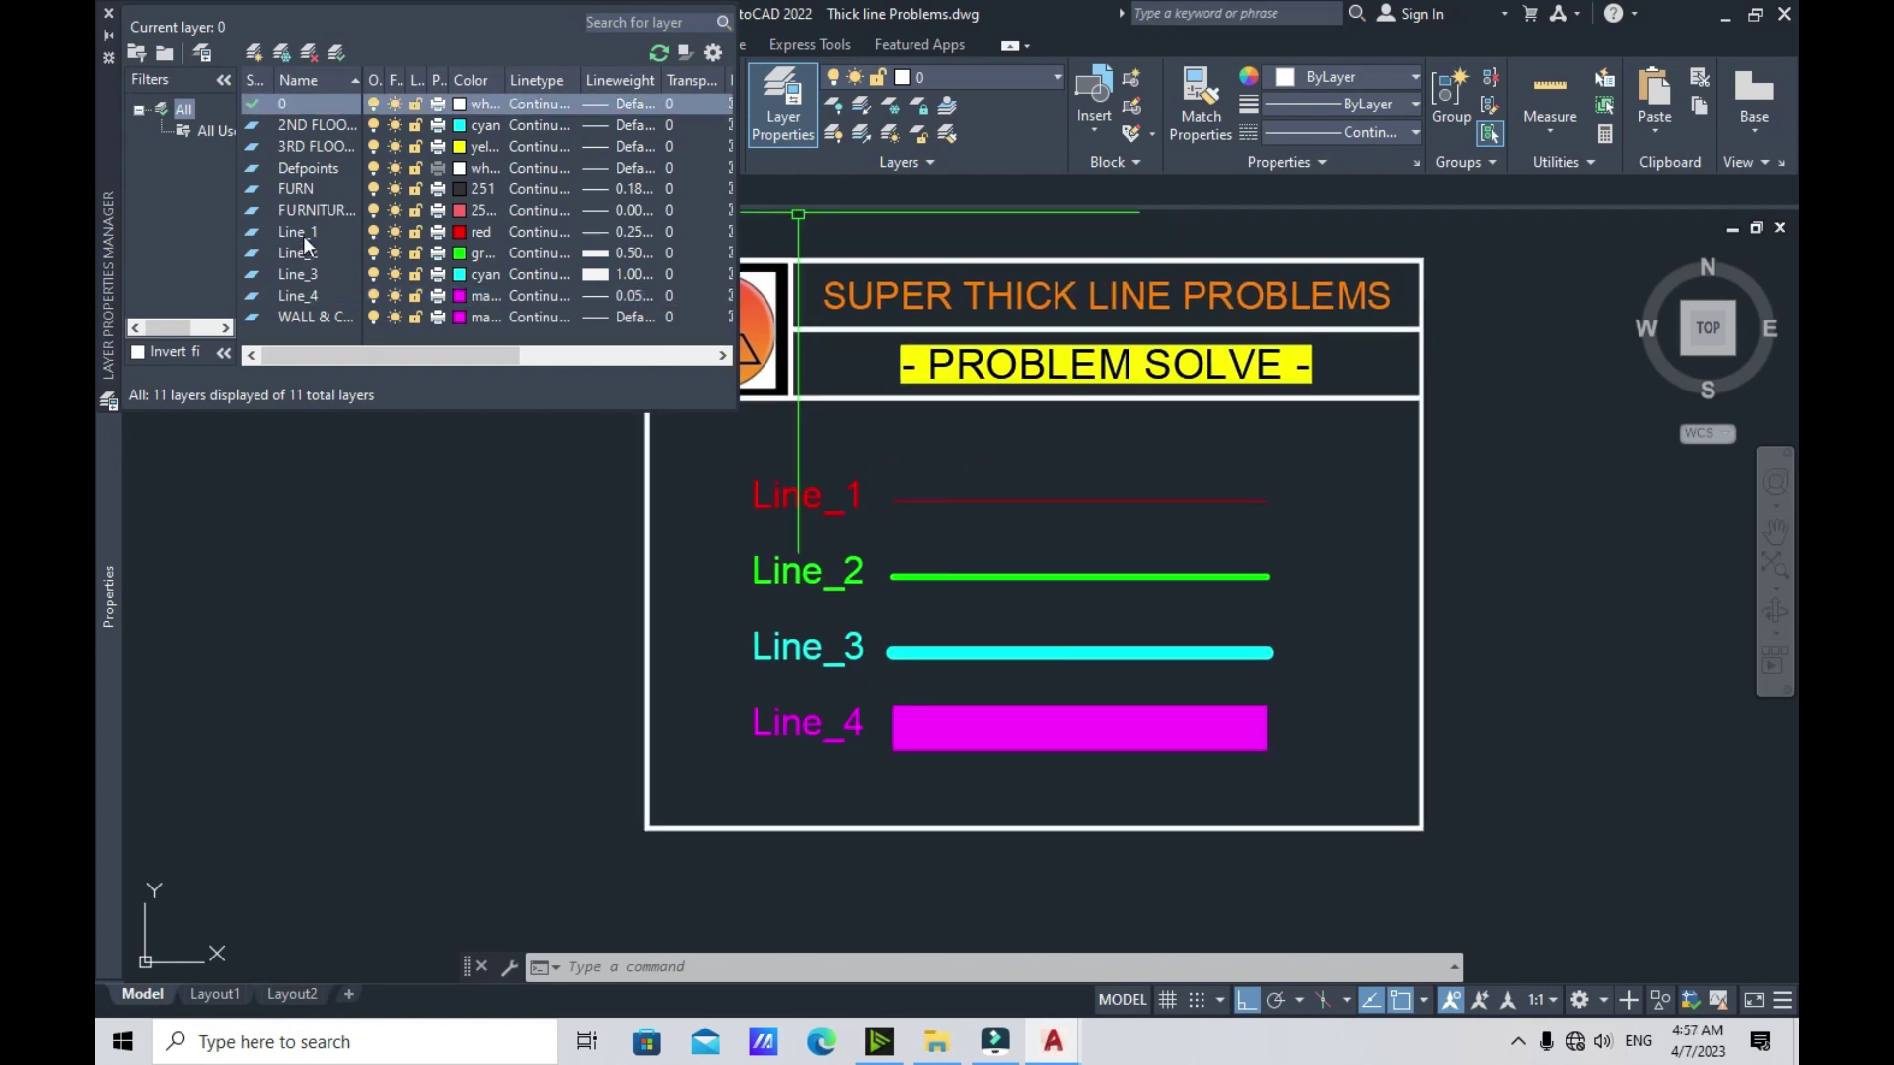
# Select layers Line_1 to Line_4 in the list, then window-select the Line_1, Line_2 and Line_3 objects
pyautogui.click(305, 233)
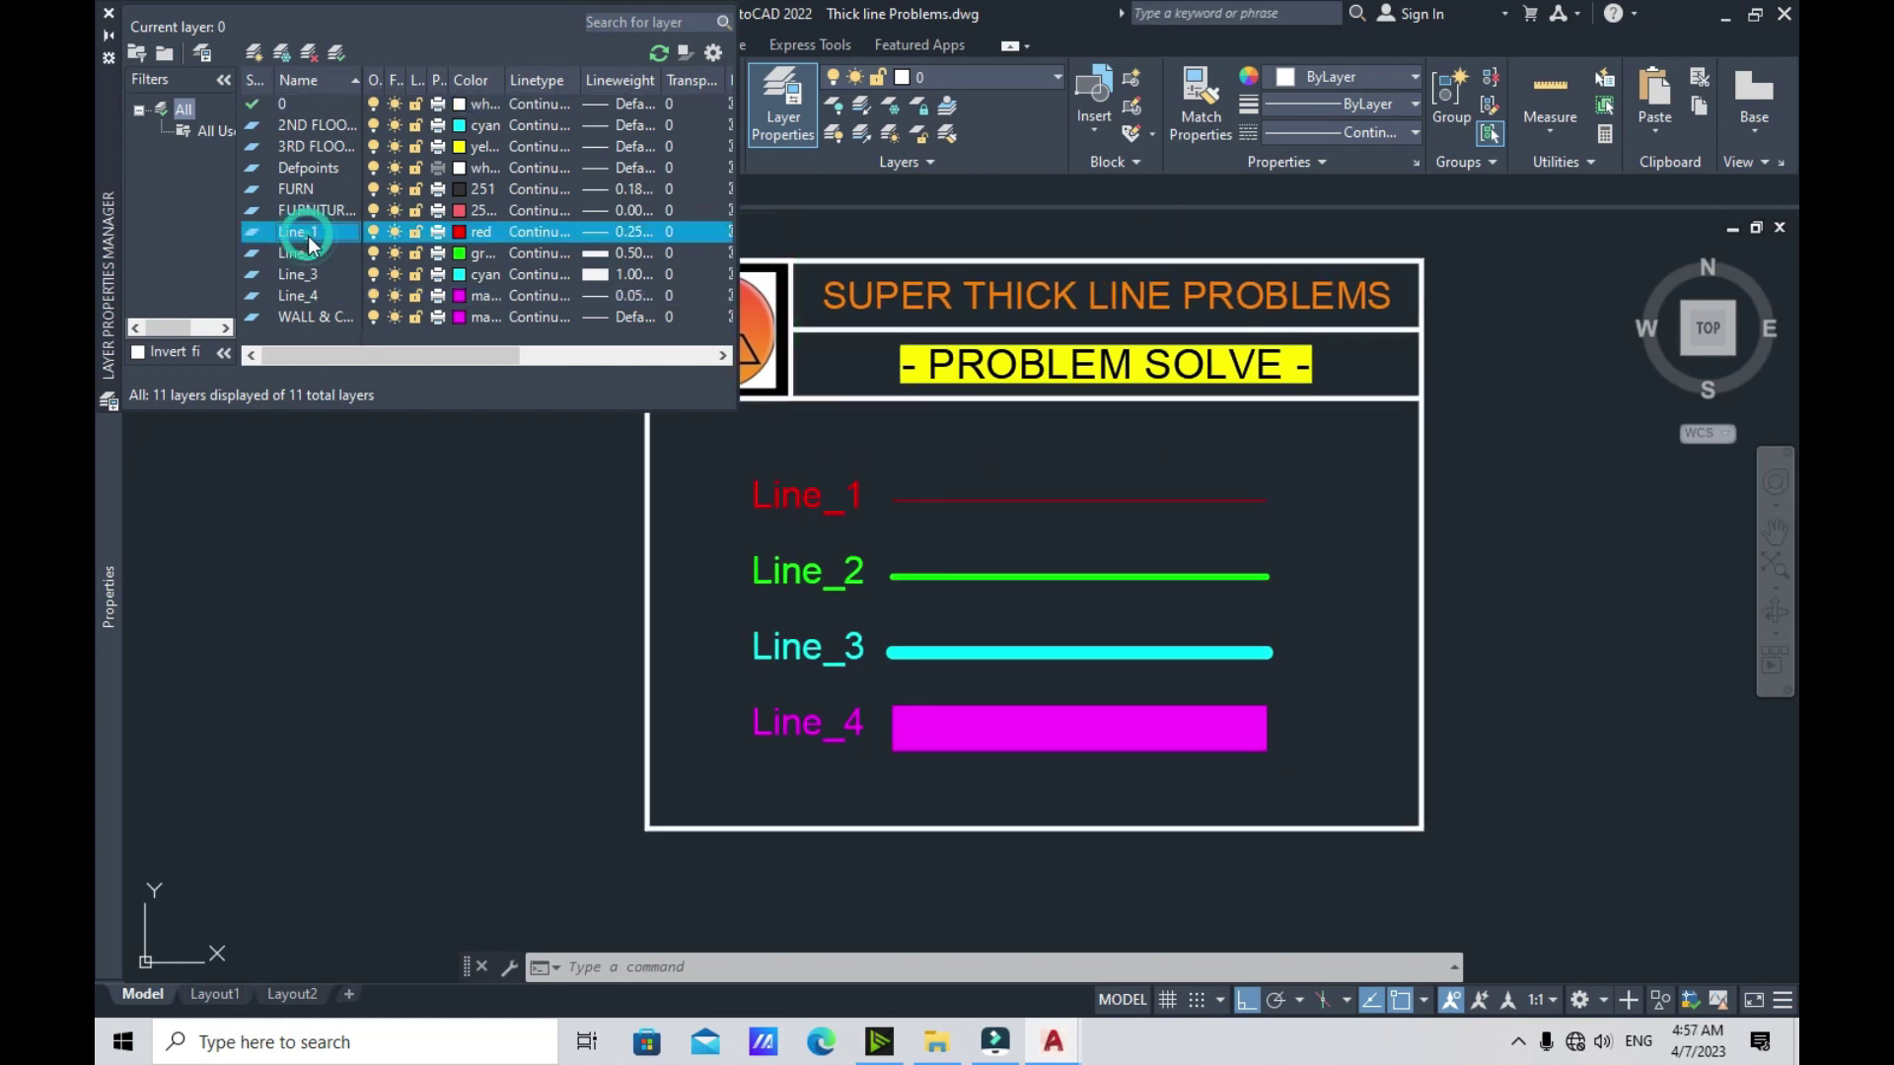
pyautogui.click(312, 252)
pyautogui.click(313, 274)
pyautogui.click(317, 294)
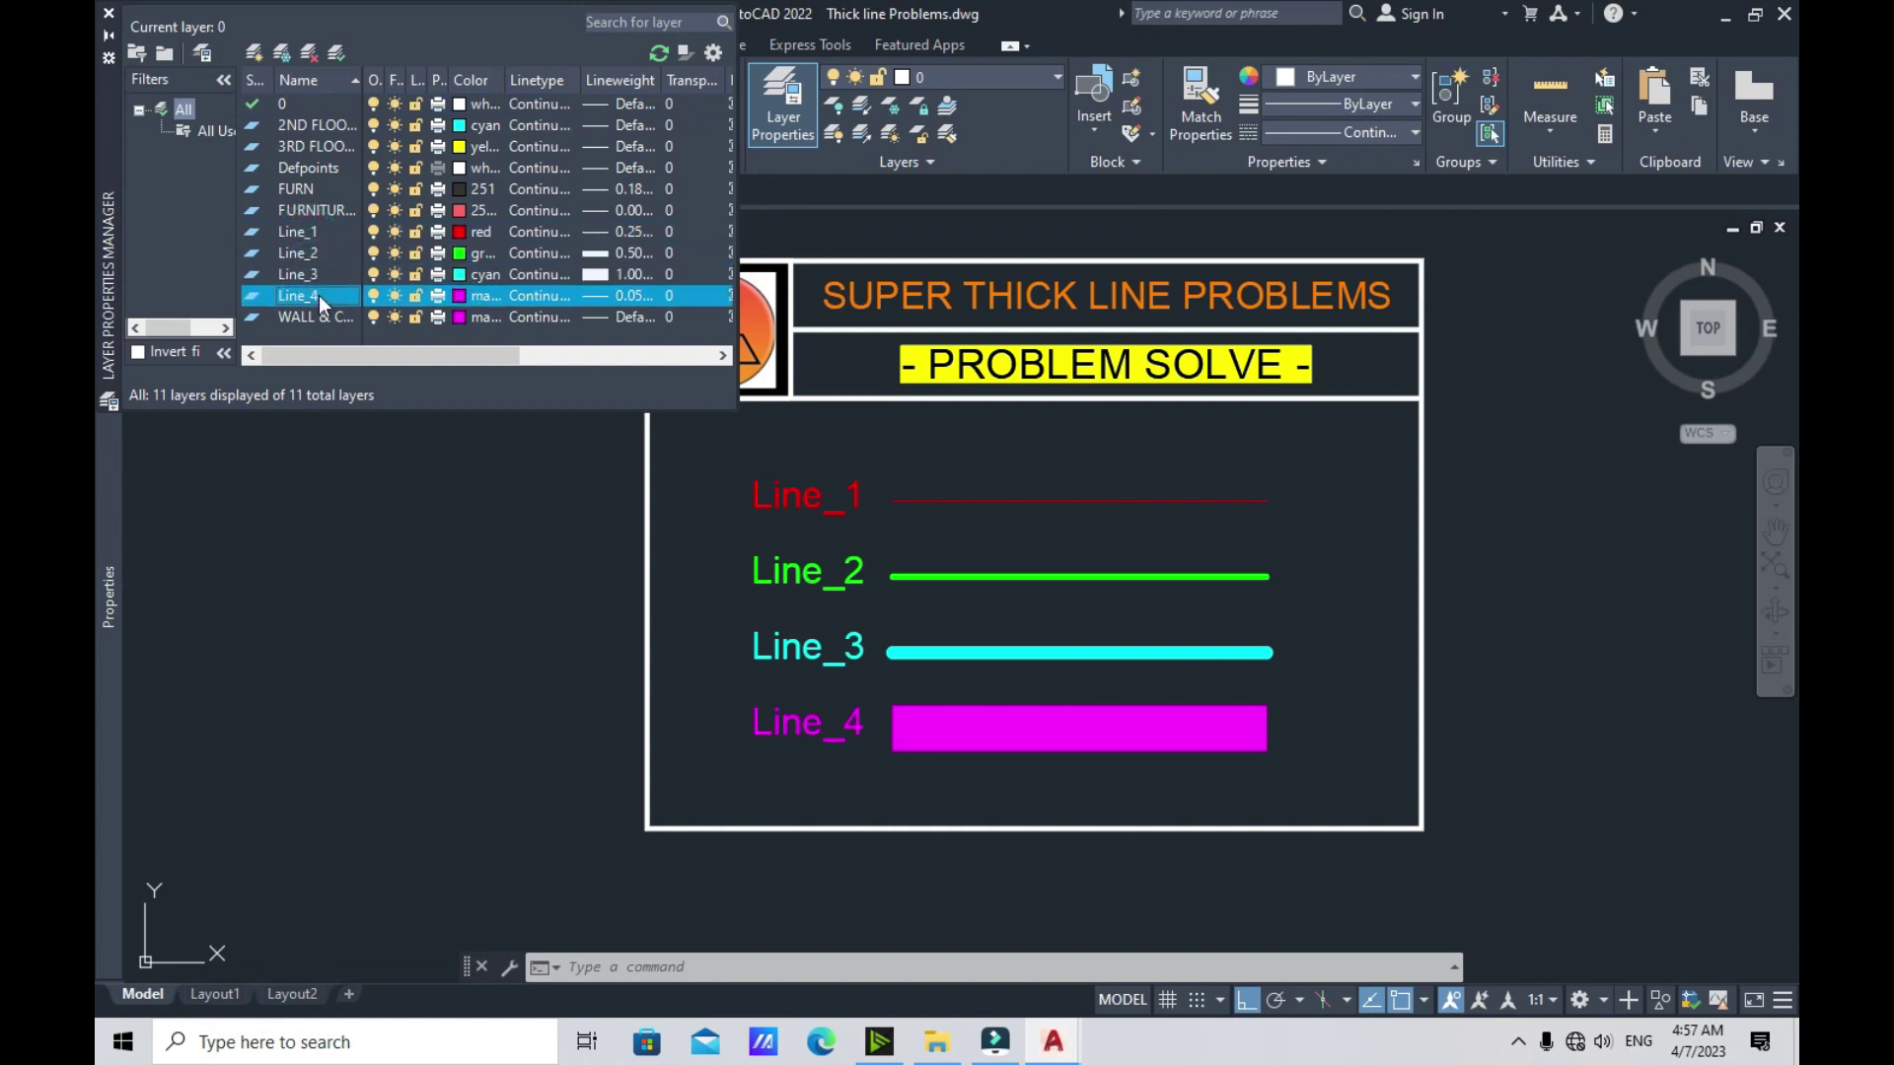
pyautogui.click(305, 230)
pyautogui.keyDown('shift'); pyautogui.click(312, 253); pyautogui.keyUp('shift')
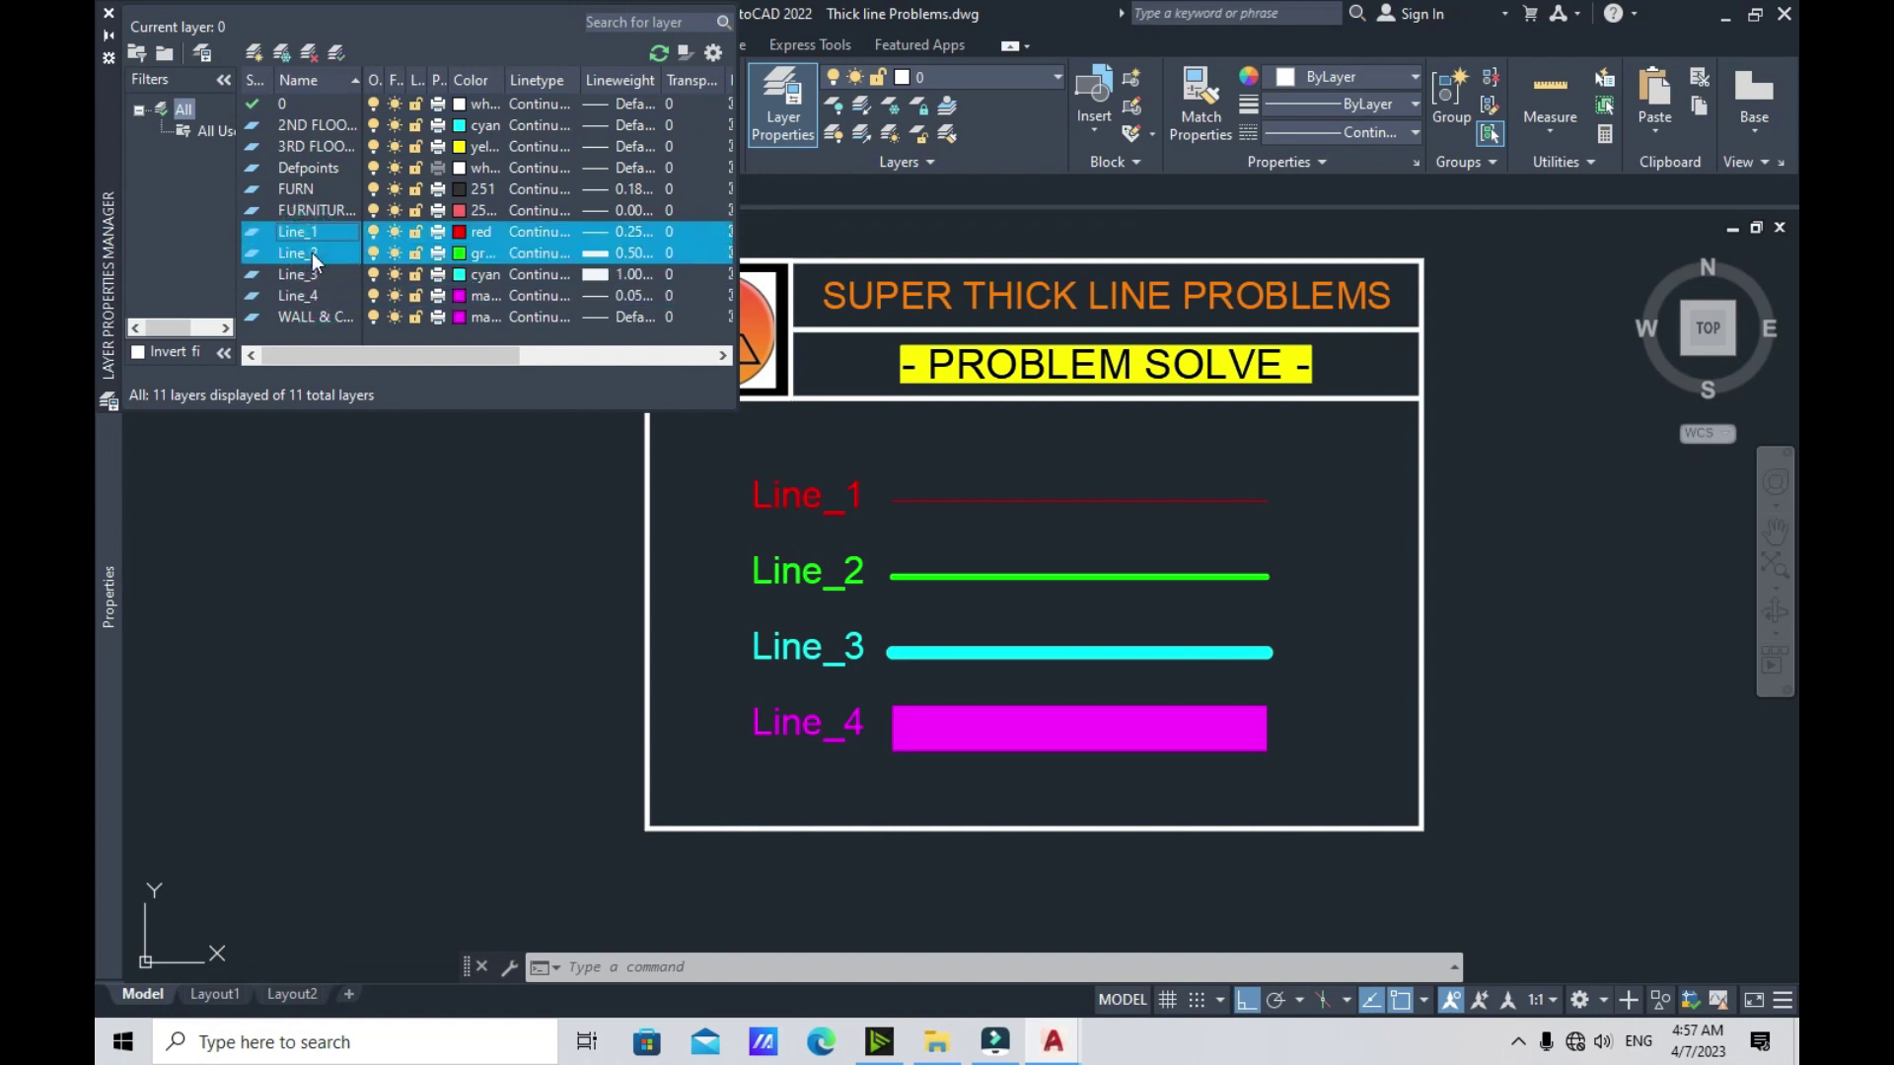
pyautogui.keyDown('shift'); pyautogui.click(311, 275); pyautogui.keyUp('shift')
pyautogui.keyDown('shift'); pyautogui.click(317, 296); pyautogui.keyUp('shift')
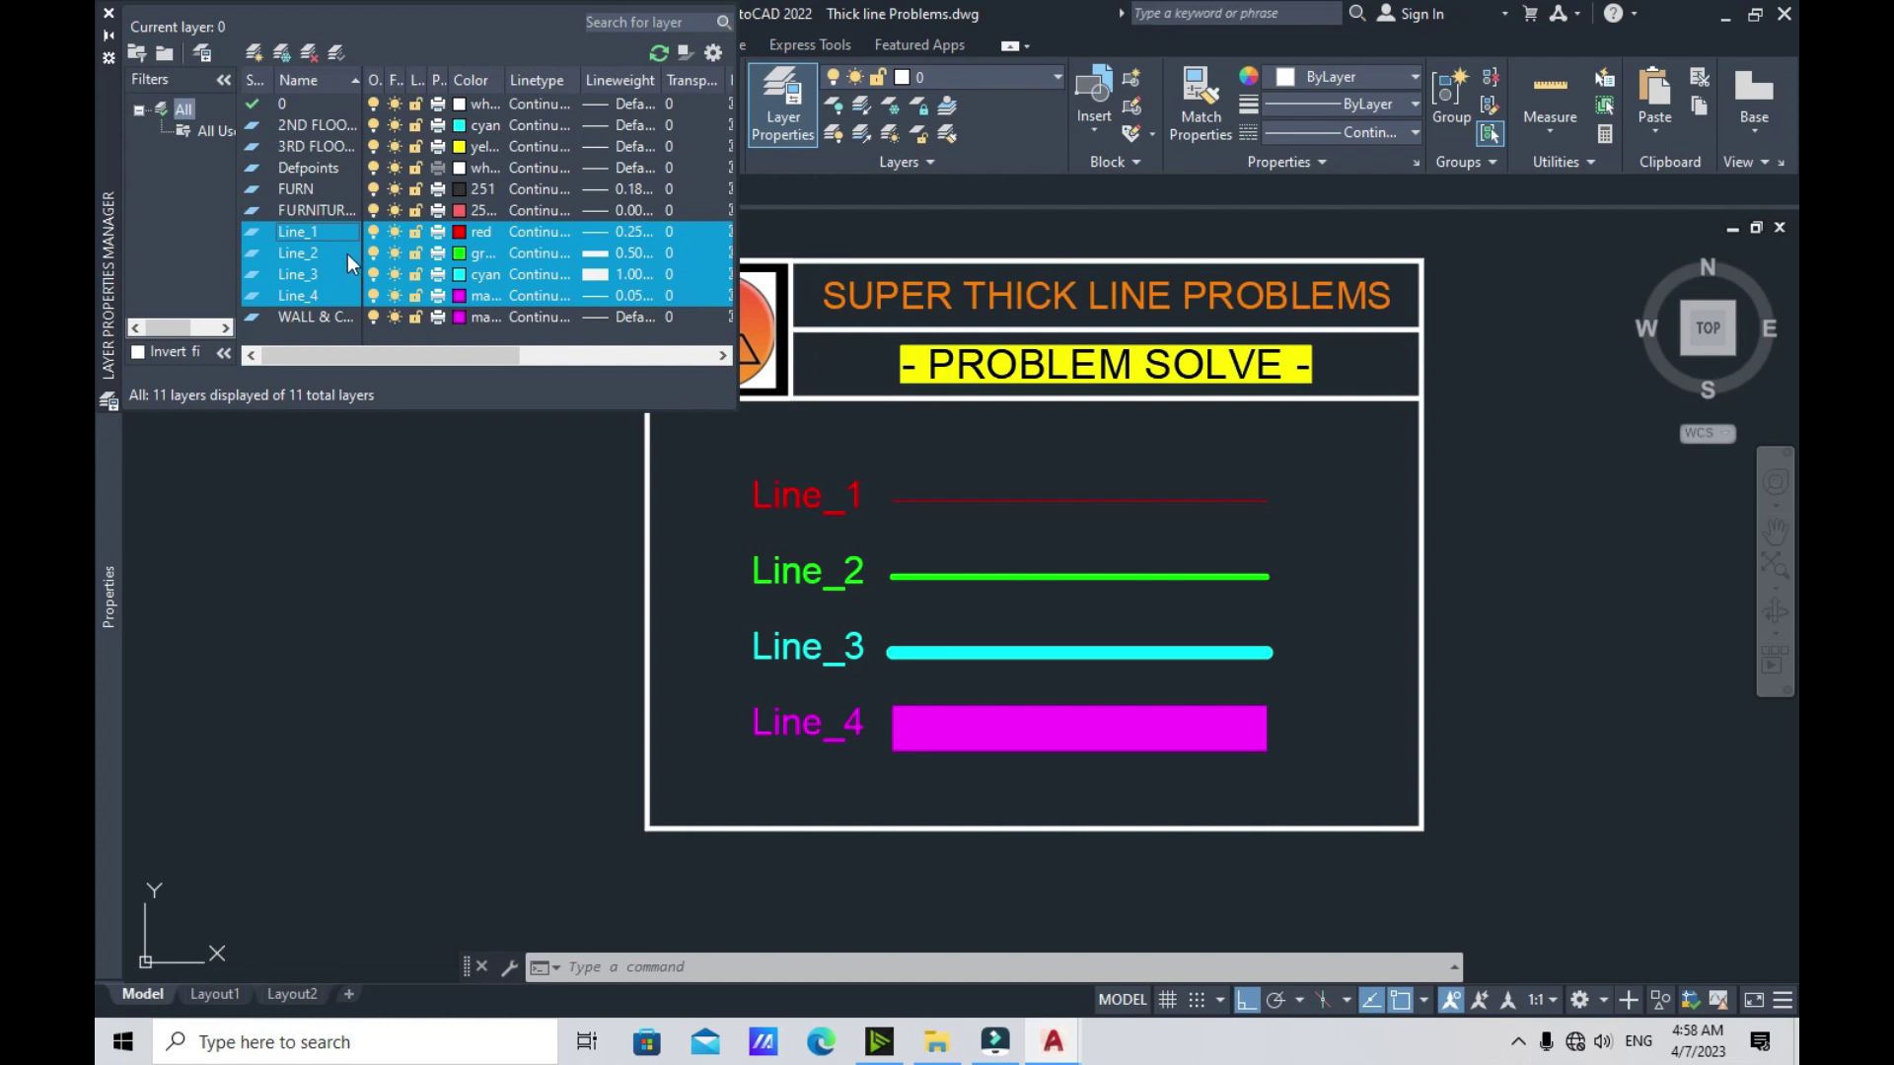
pyautogui.click(1216, 435)
pyautogui.click(1056, 653)
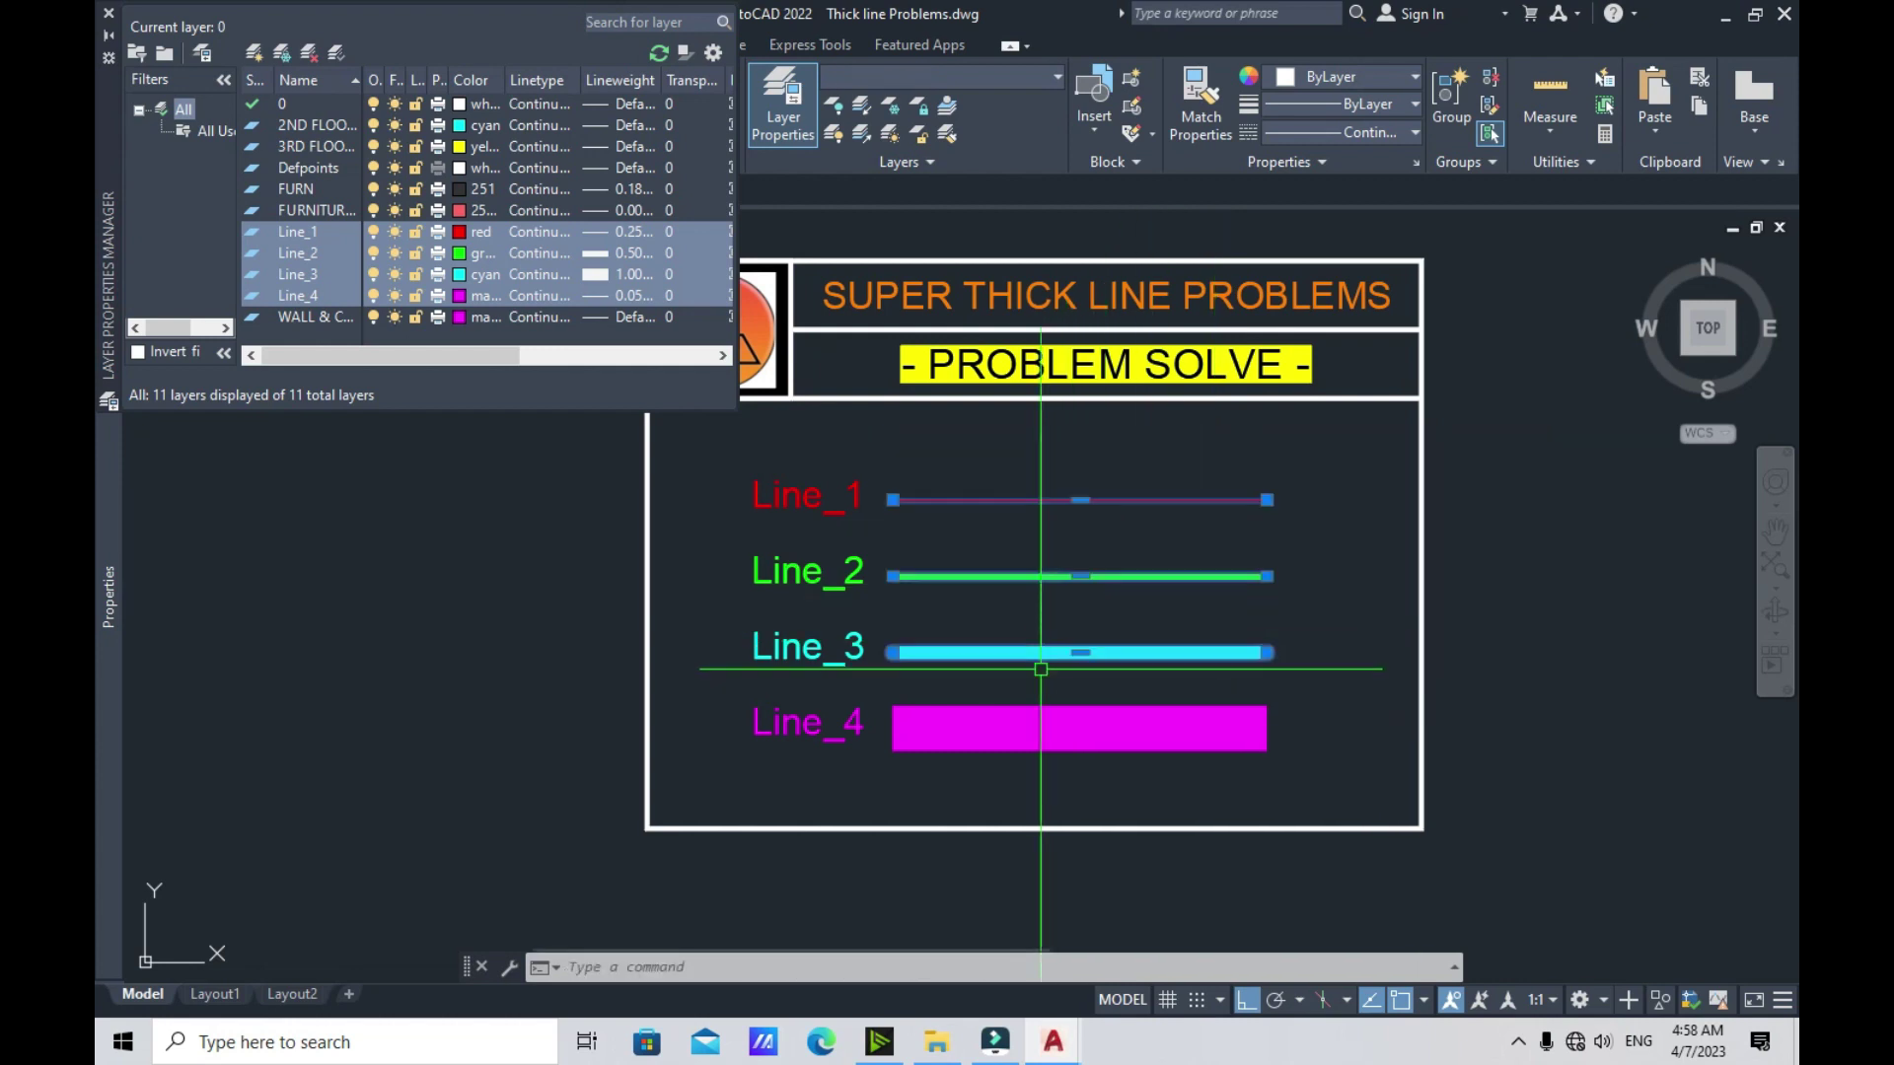
# Set the selected Line_1, Line_2 and Line_3 objects' lineweight to 0.25 mm
pyautogui.click(1370, 104)
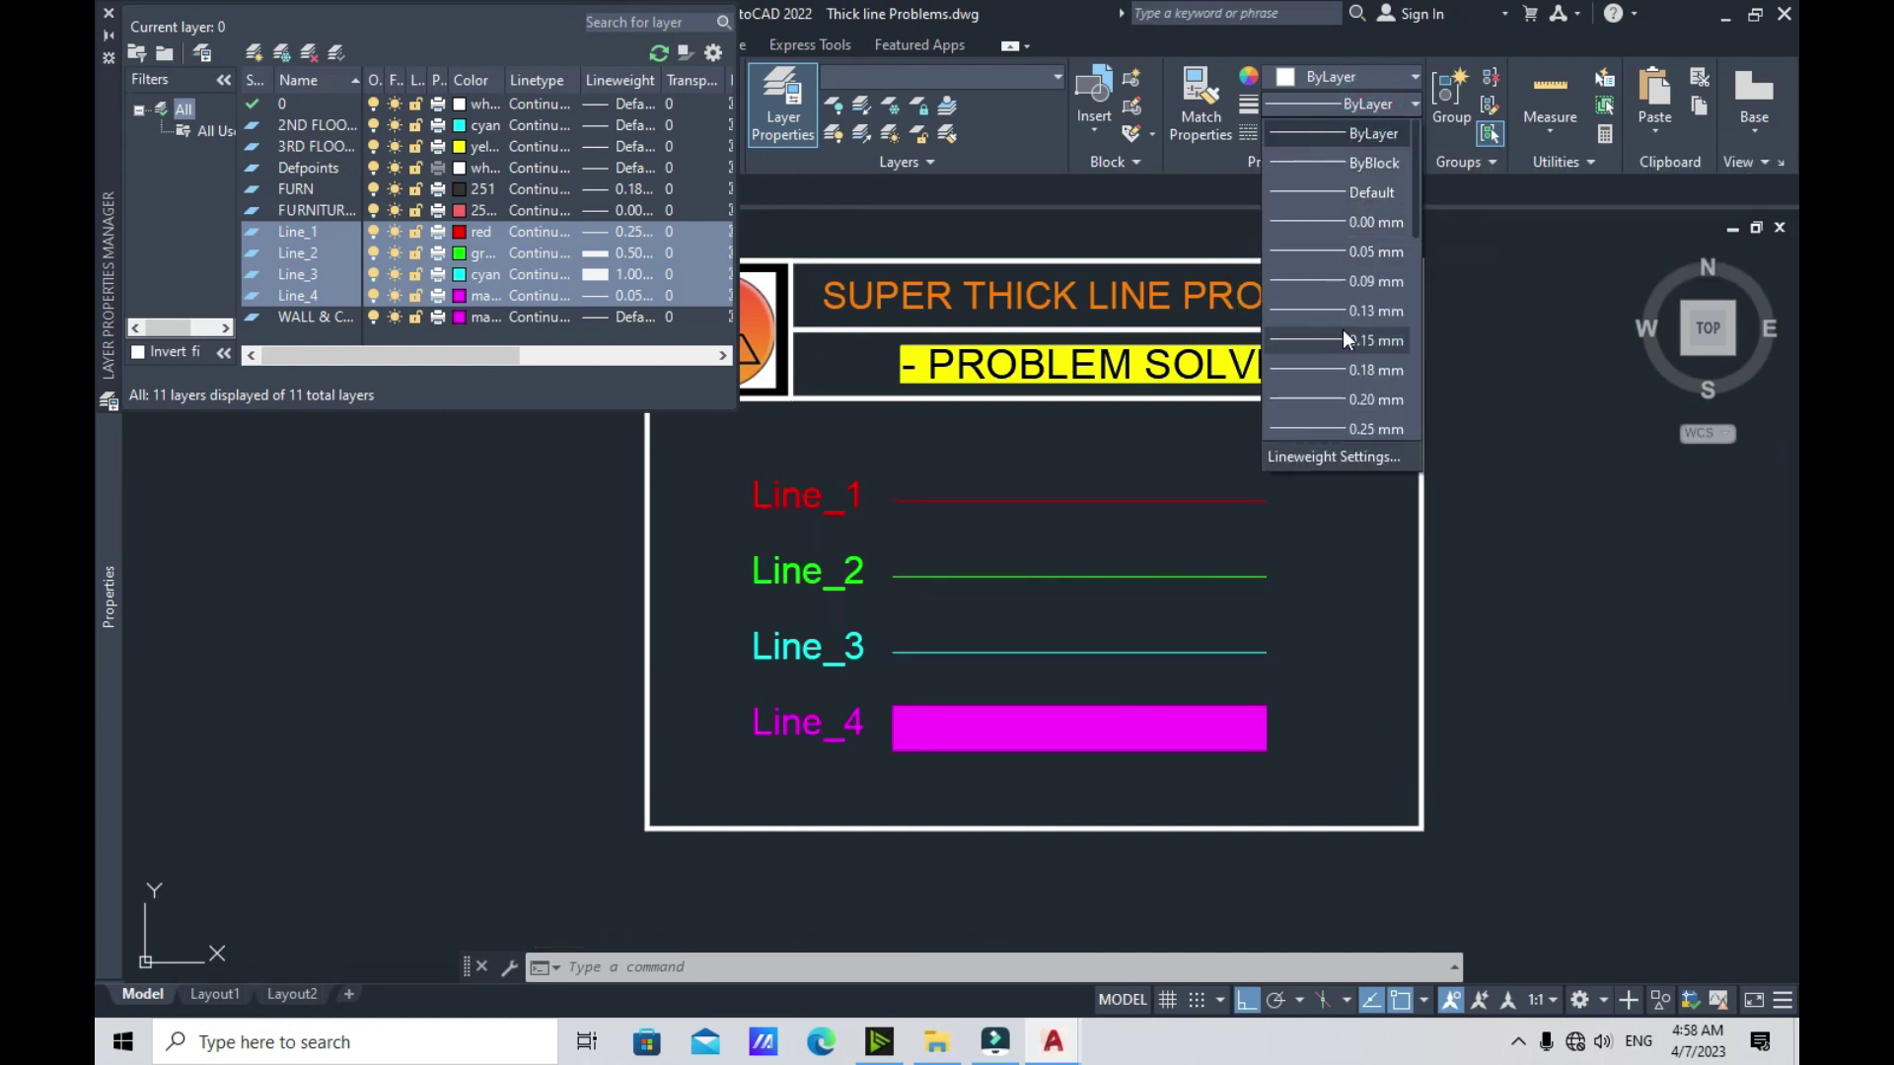
pyautogui.scroll(-1, 1344, 335)
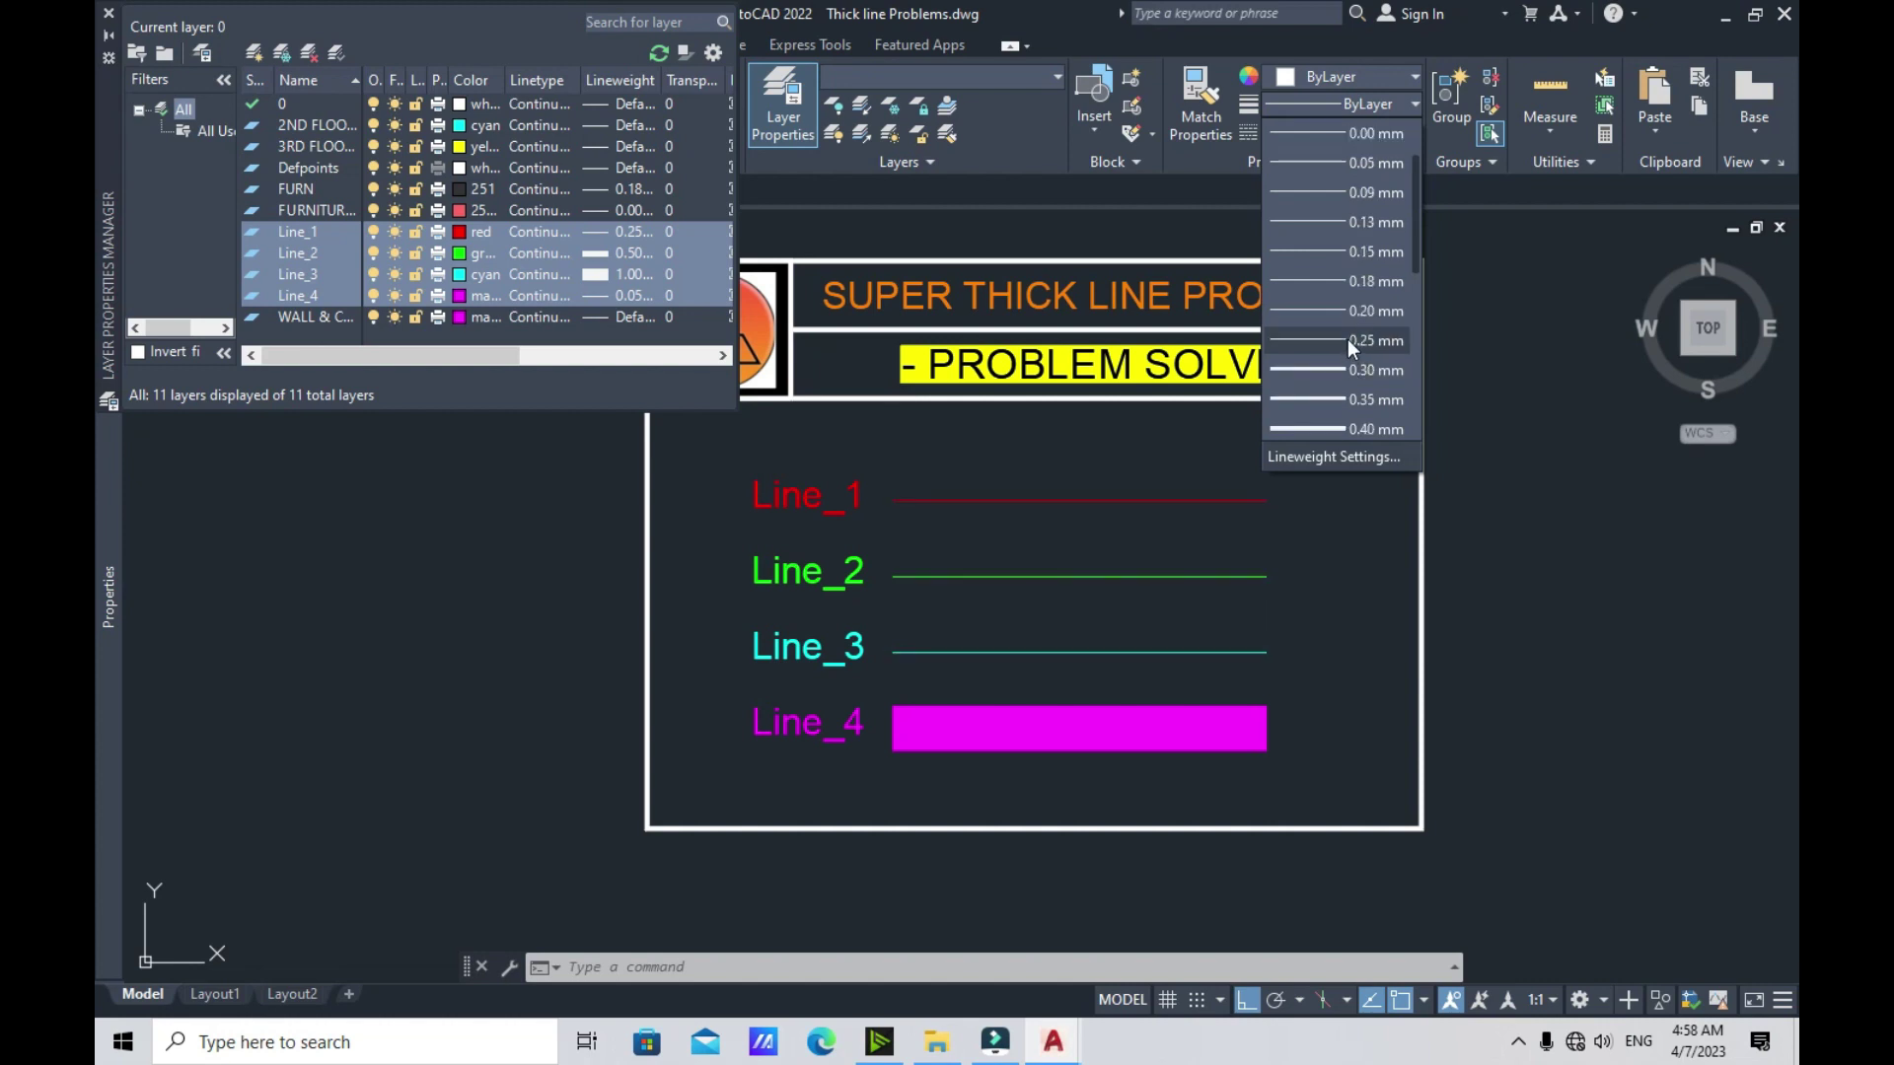
pyautogui.click(1347, 340)
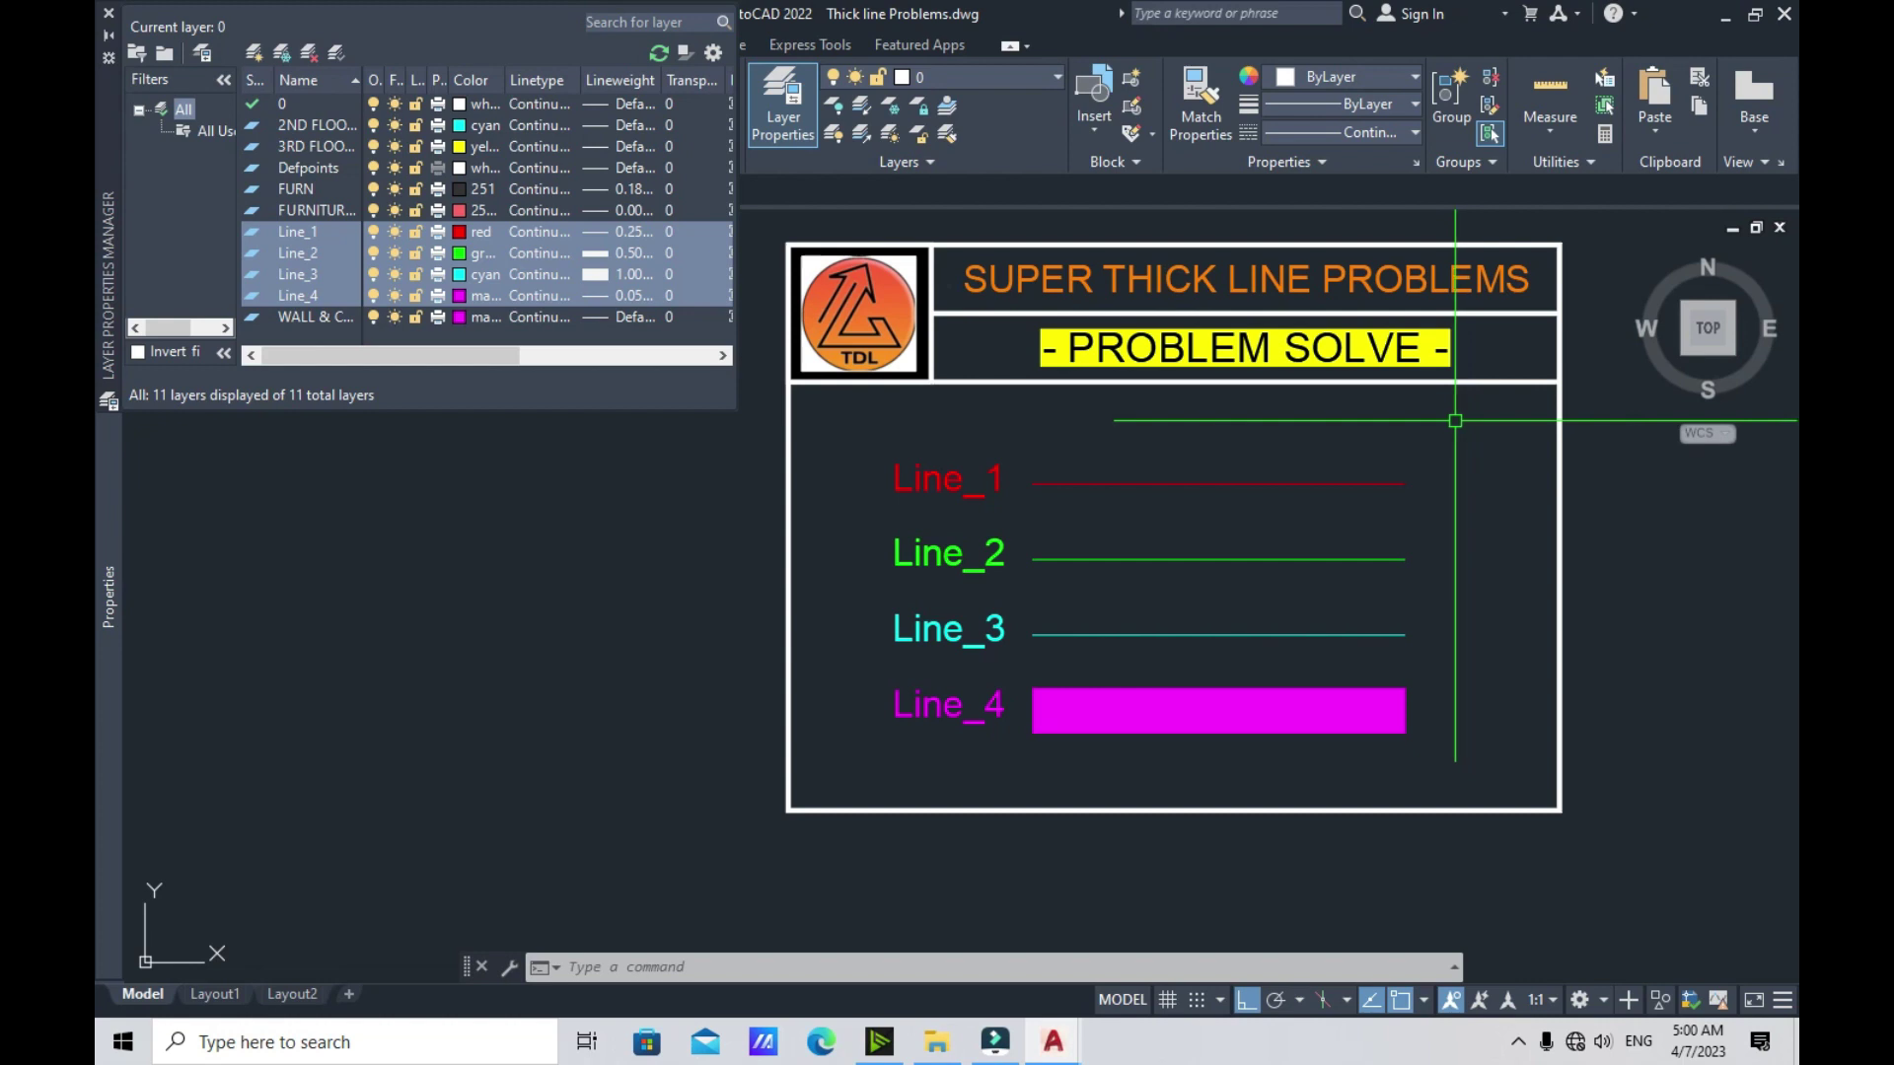
# Reselect Line_1–Line_3, set their lineweight to ByLayer, and close the Layer Properties palette
pyautogui.scroll(2, 1196, 549)
pyautogui.scroll(-2, 1211, 519)
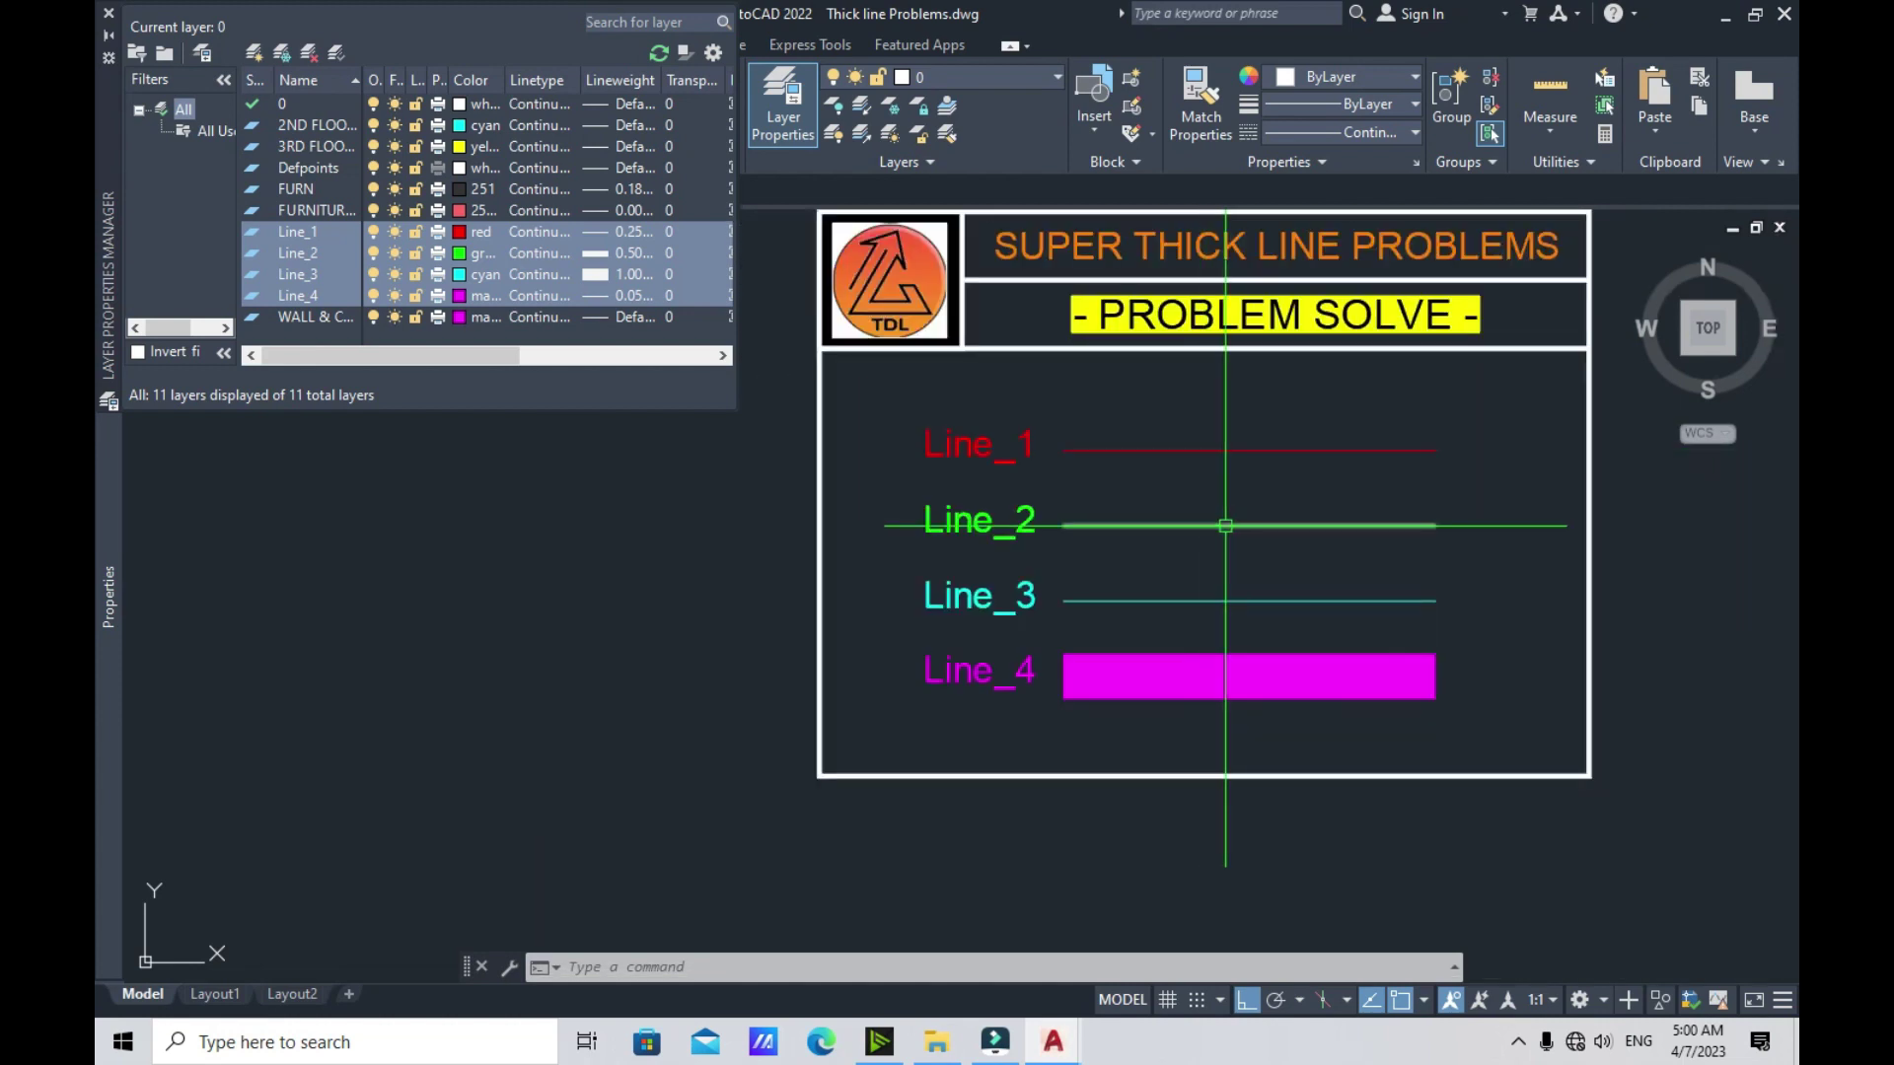
pyautogui.moveTo(1221, 520); pyautogui.dragTo(1141, 571, button='middle')
pyautogui.click(1343, 418)
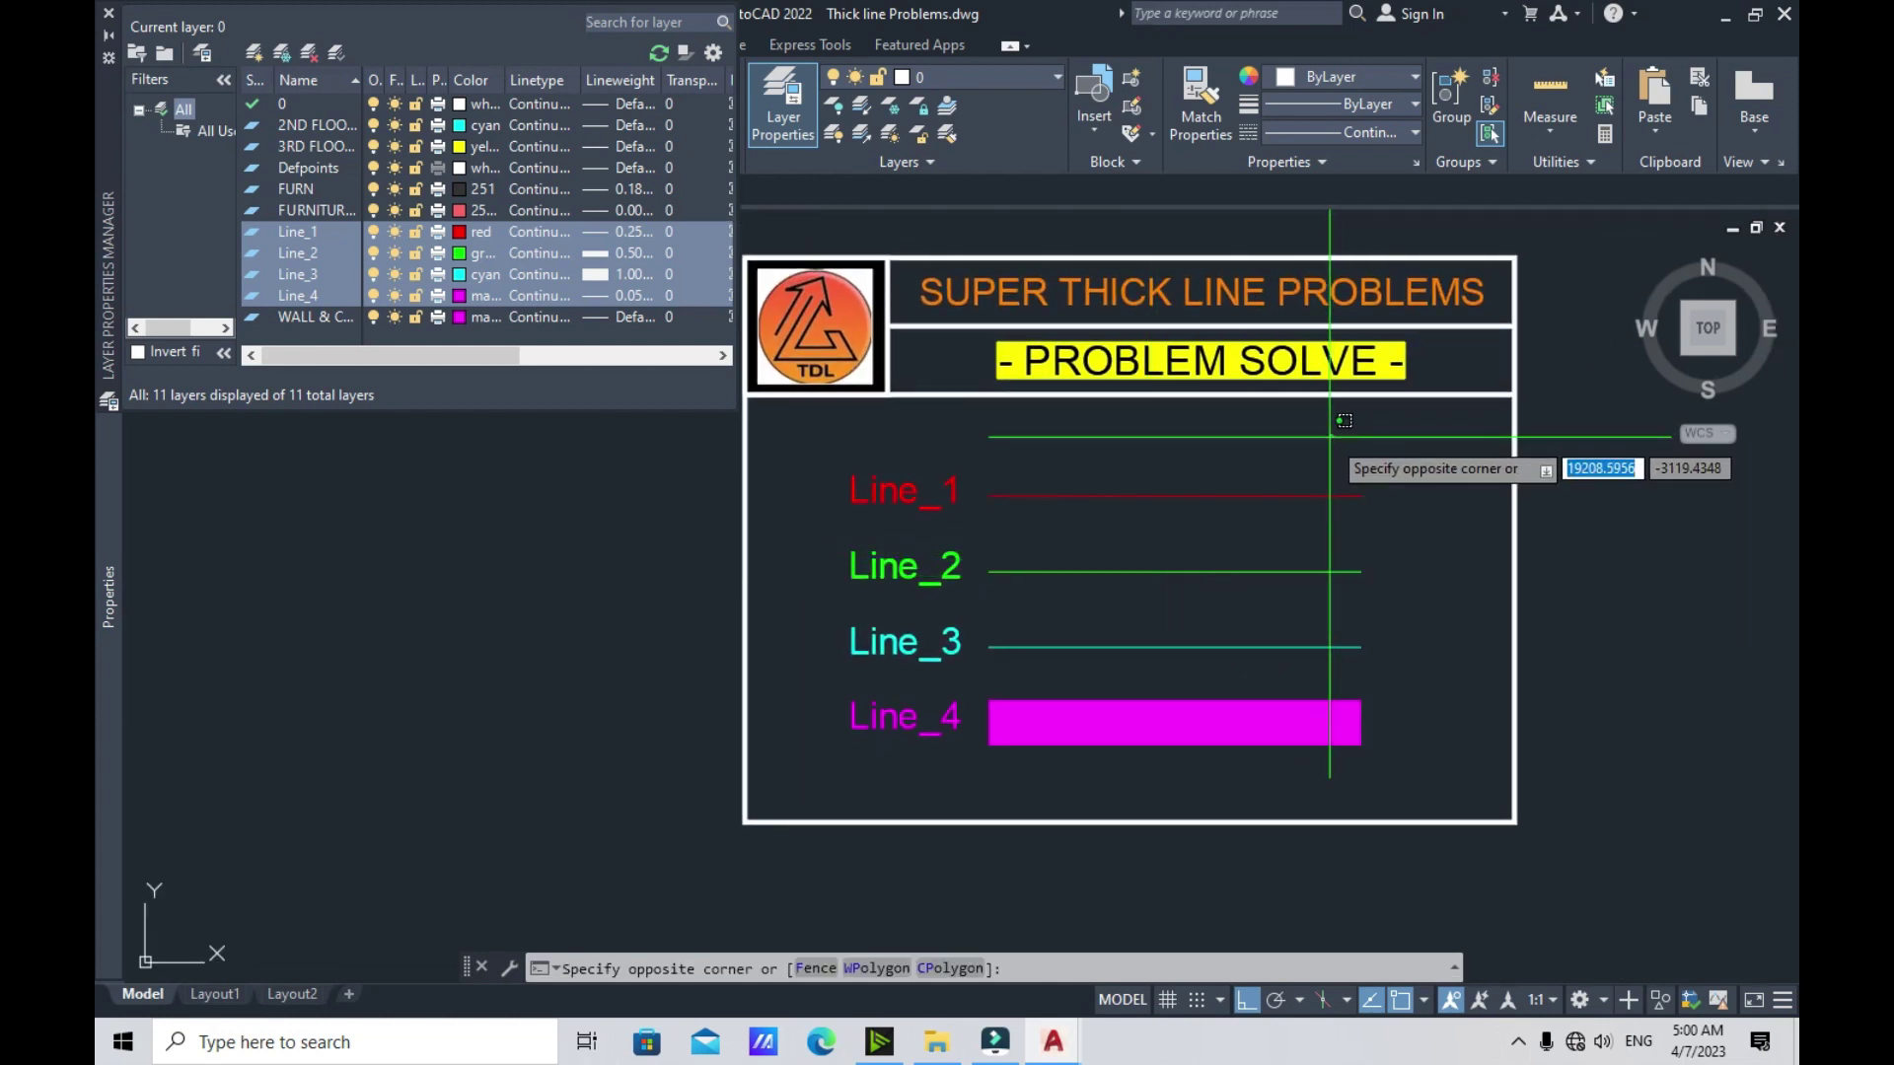
pyautogui.click(1100, 663)
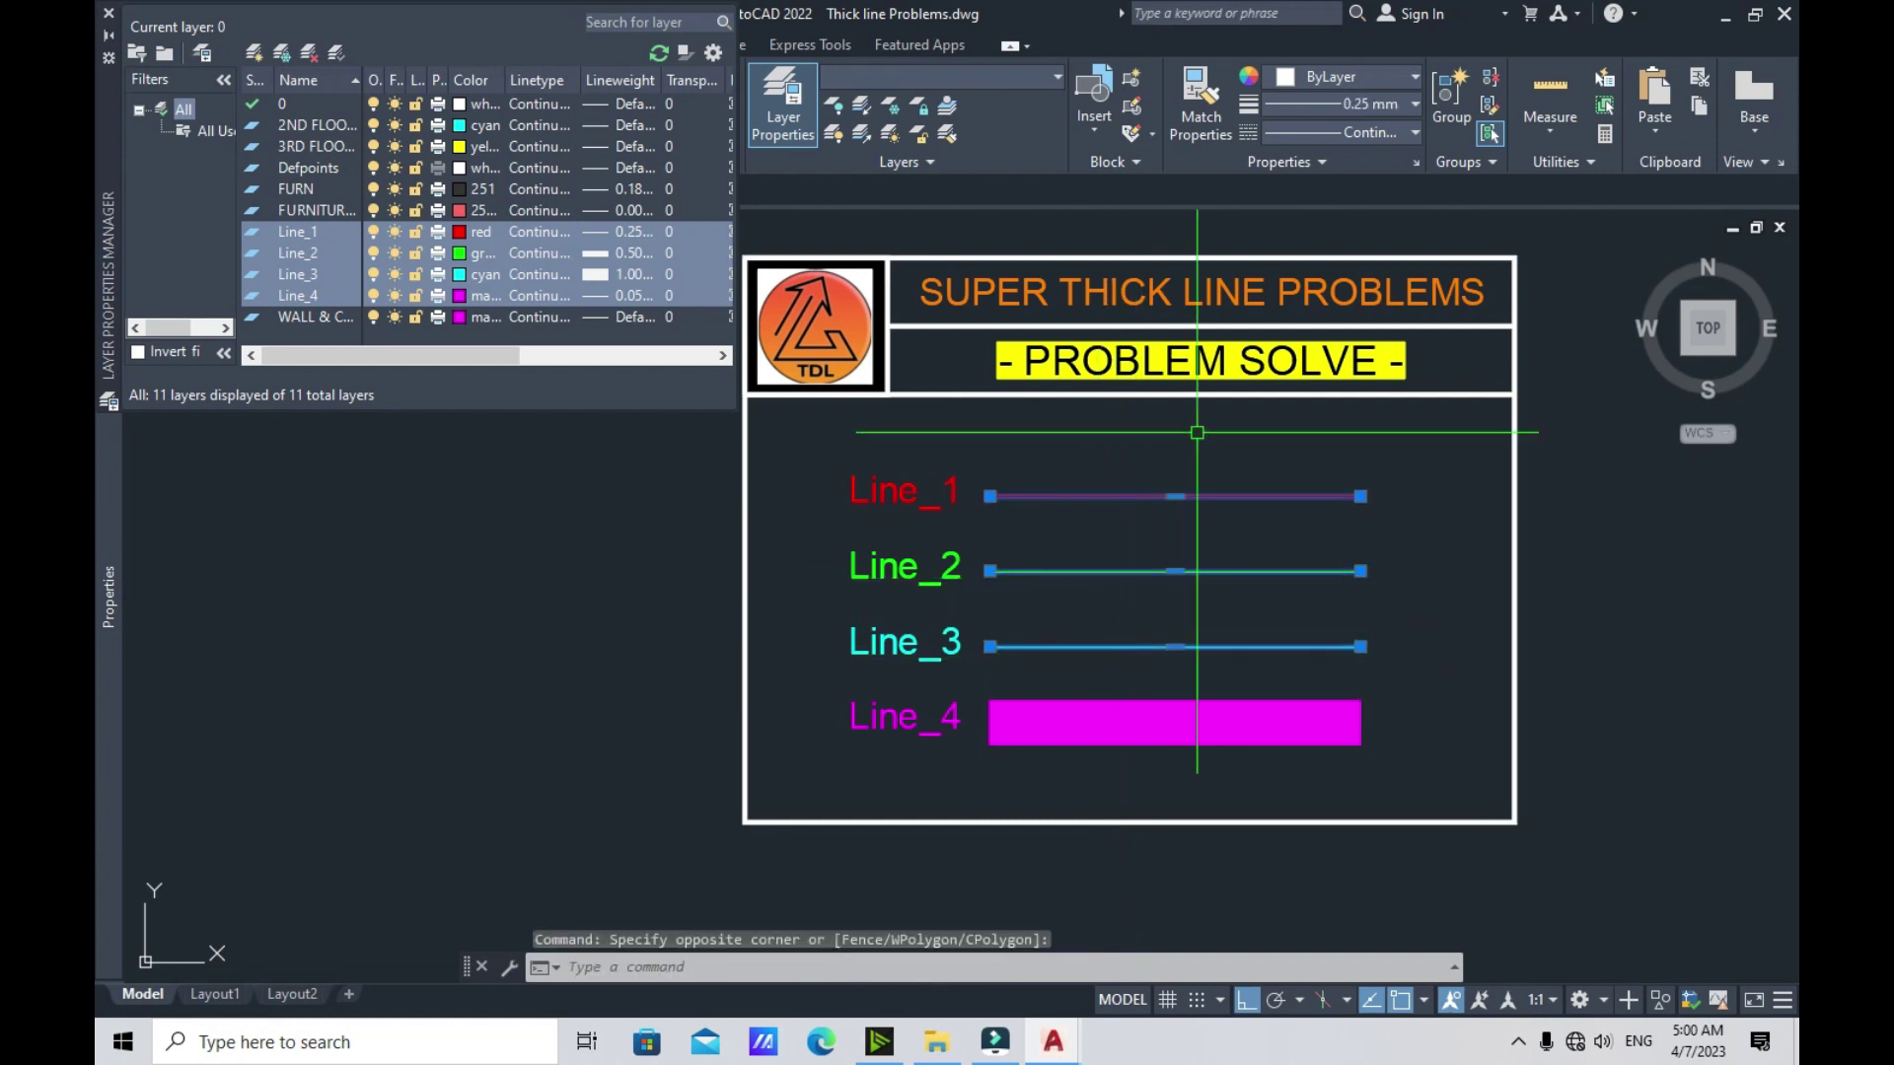
pyautogui.click(1384, 107)
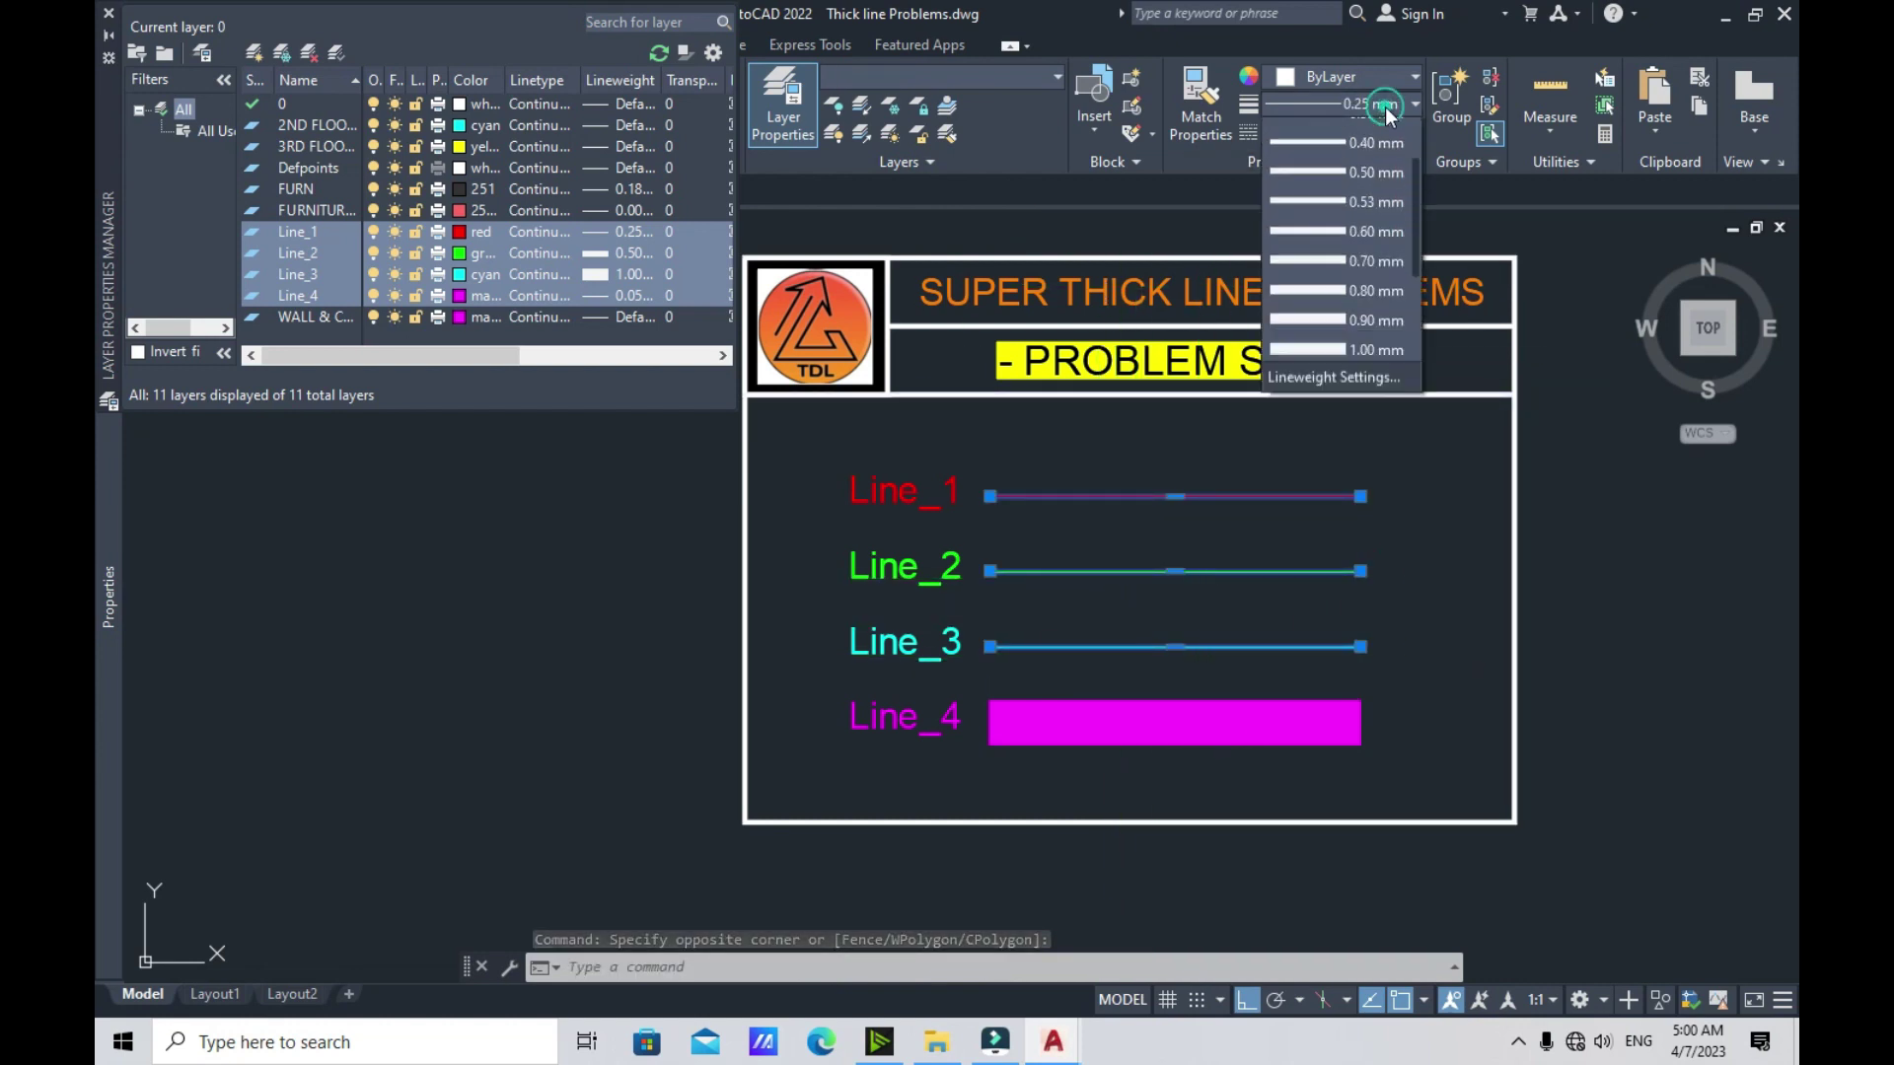
pyautogui.scroll(3, 1365, 187)
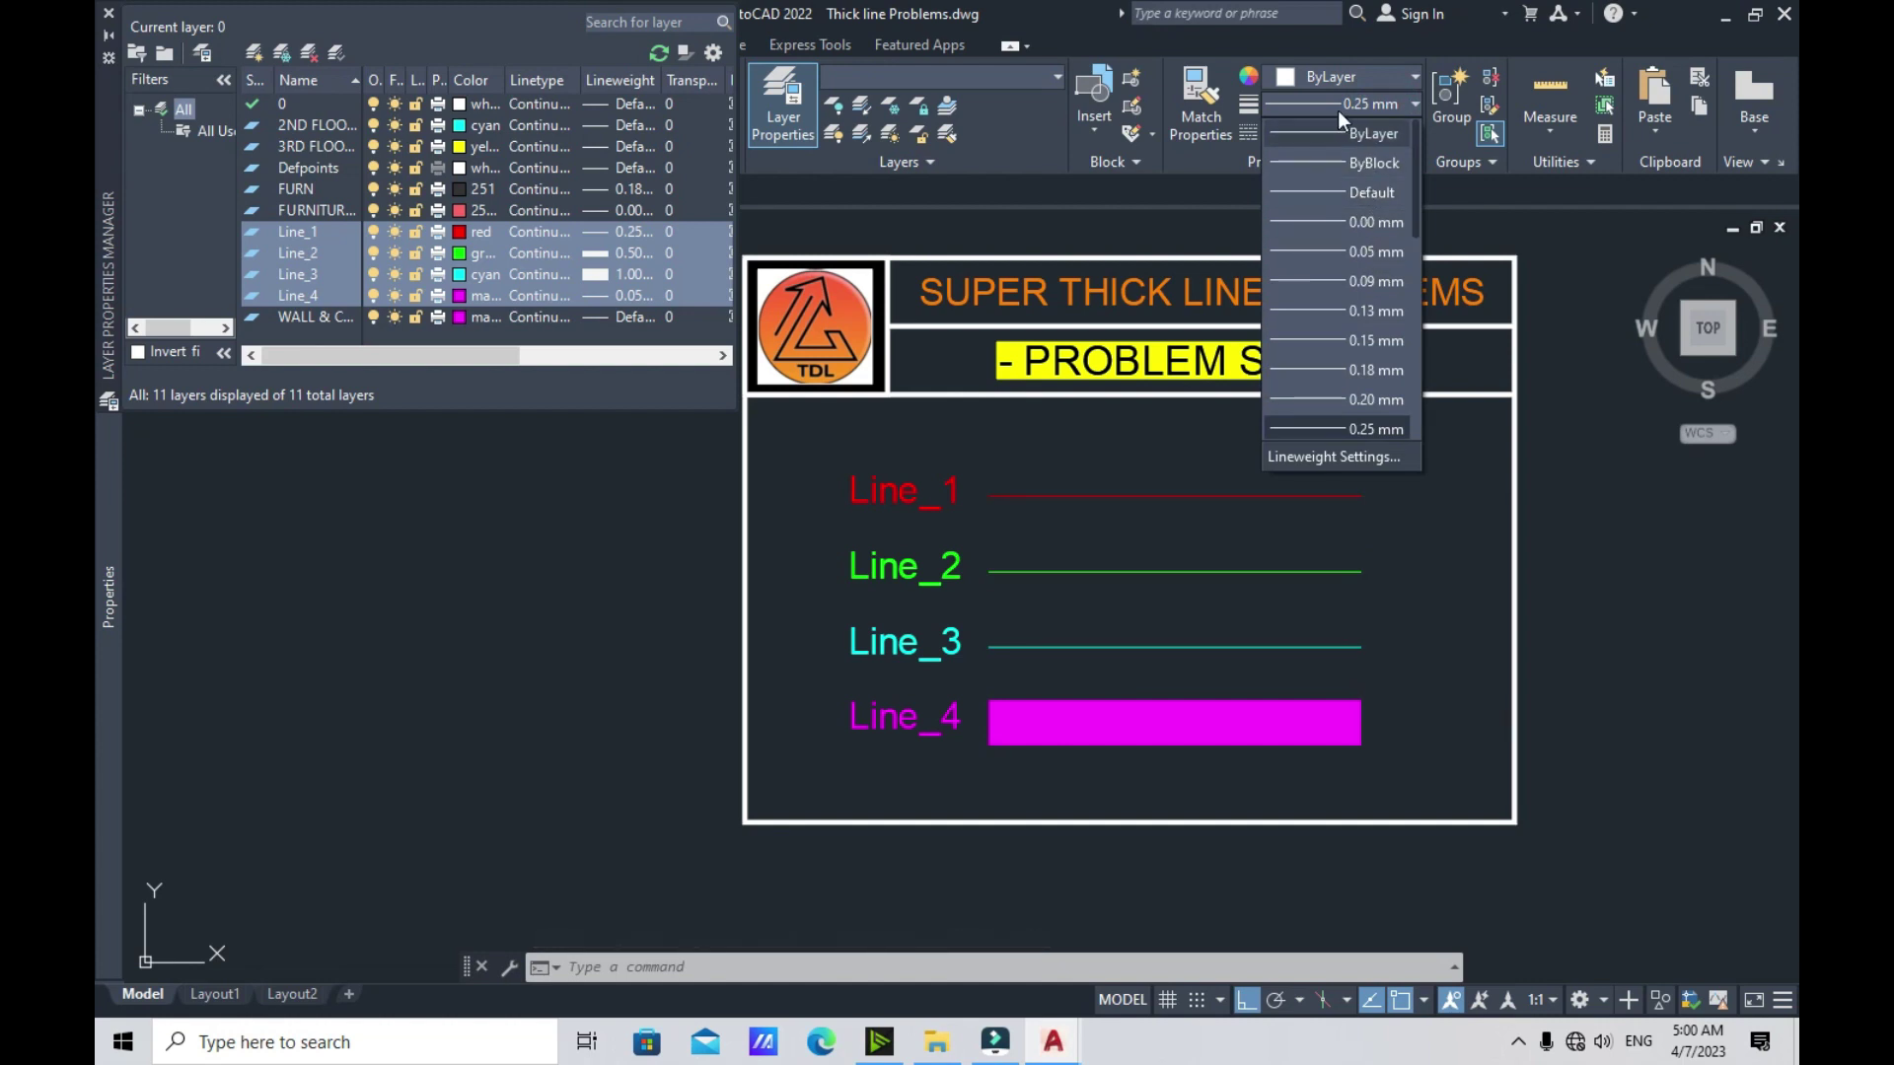
pyautogui.click(1323, 134)
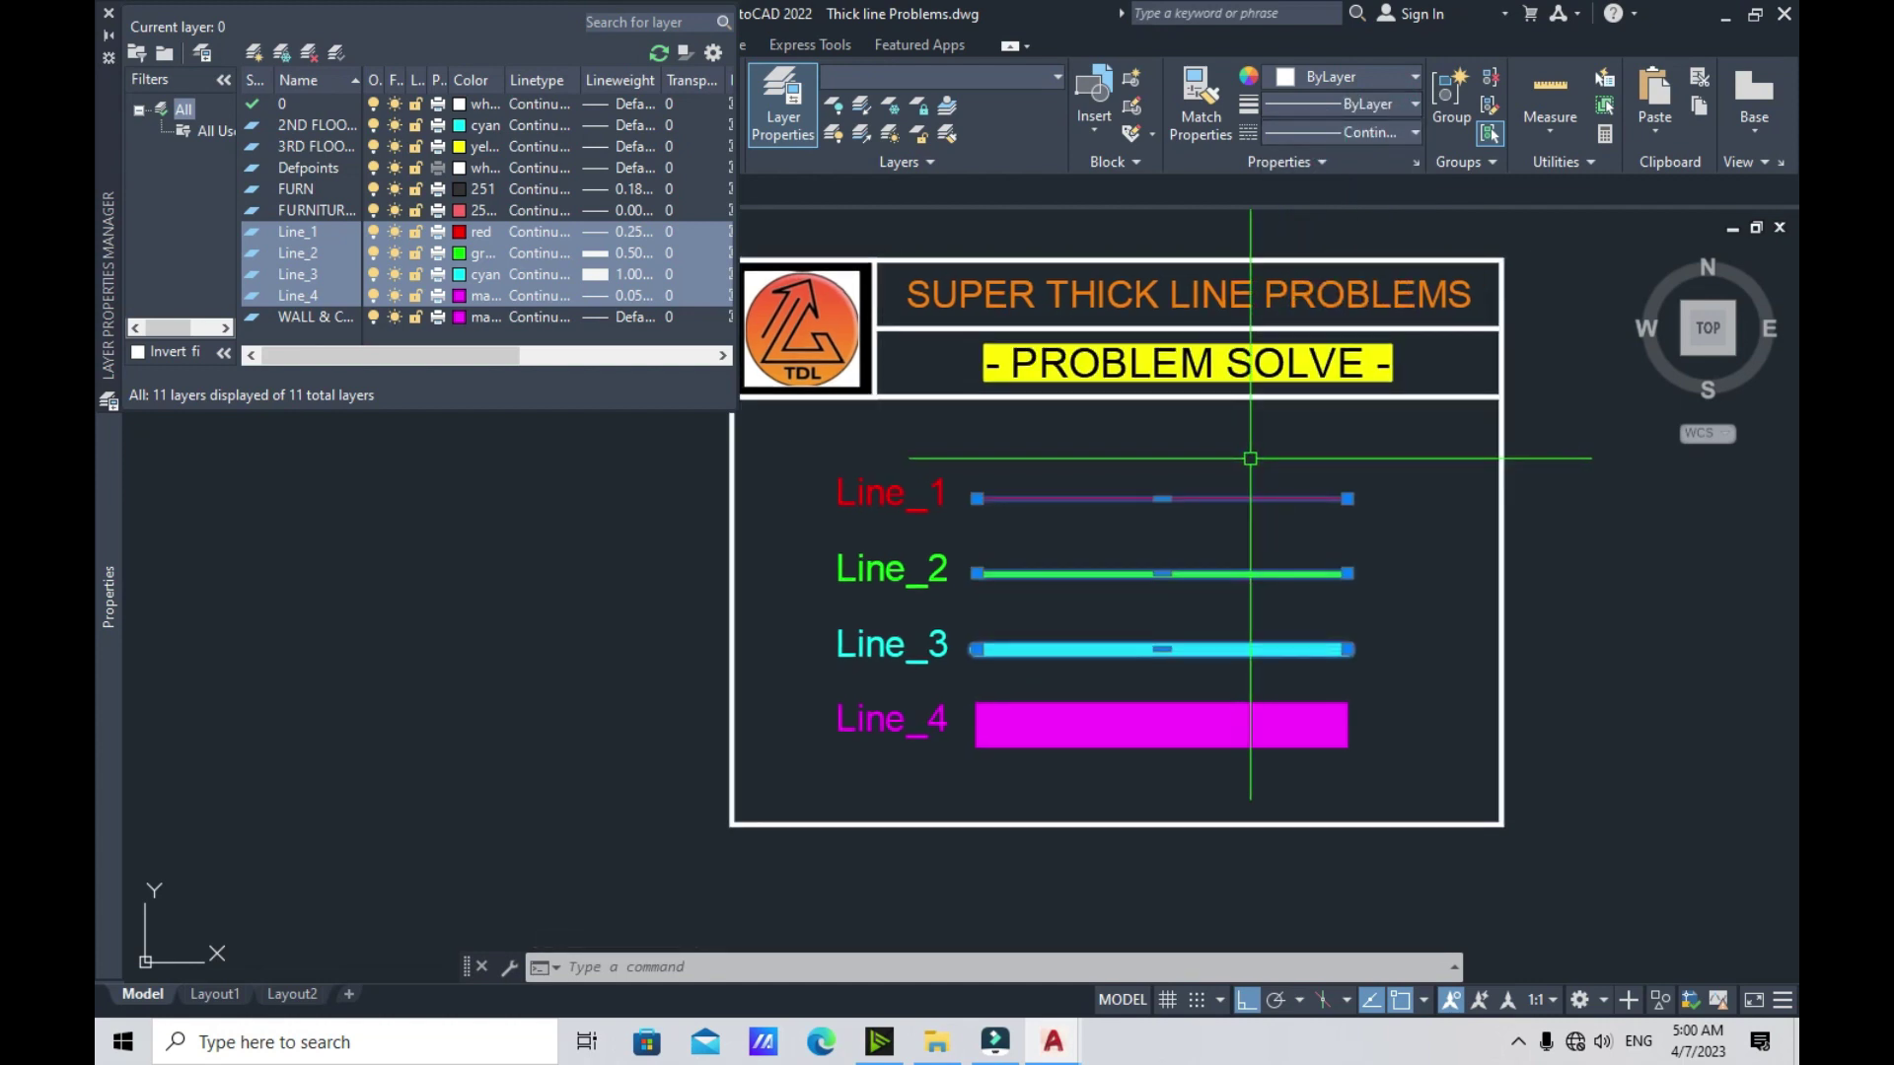
pyautogui.moveTo(1252, 438); pyautogui.dragTo(1280, 427, button='middle')
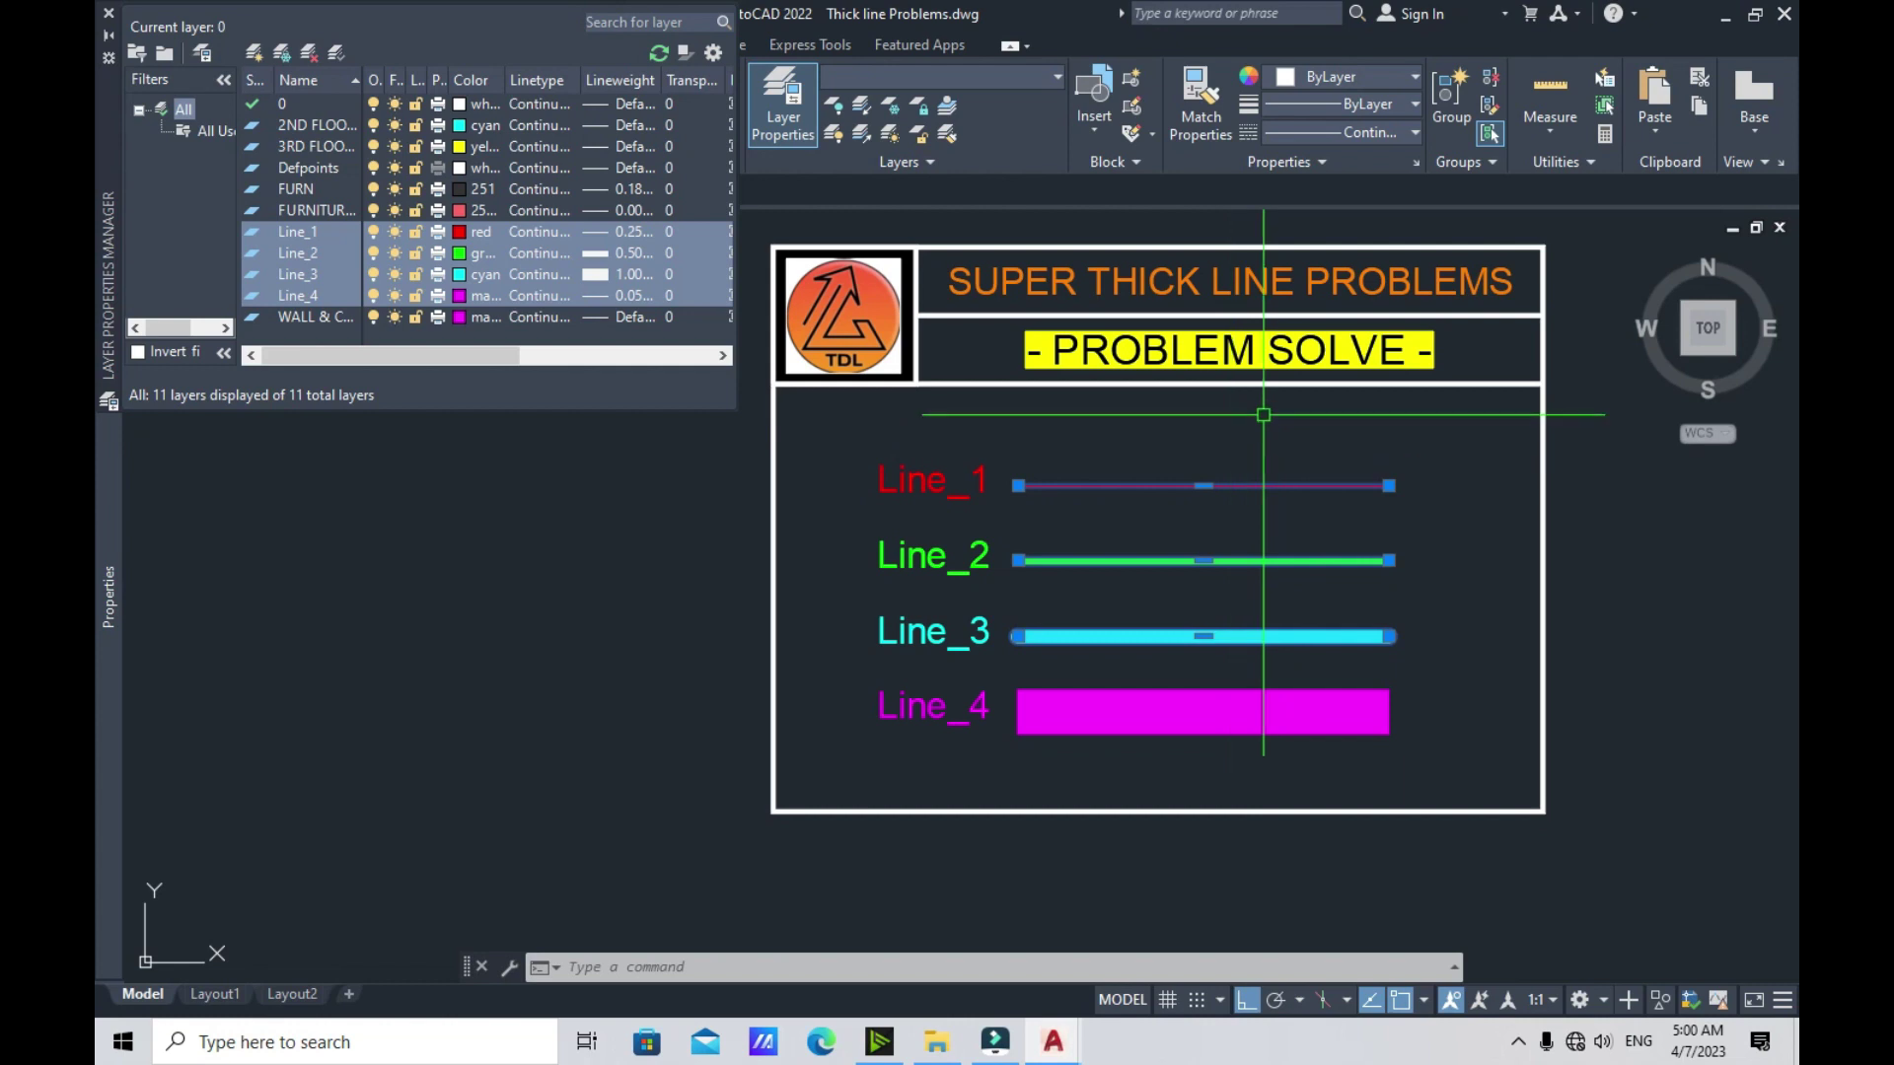
pyautogui.click(110, 18)
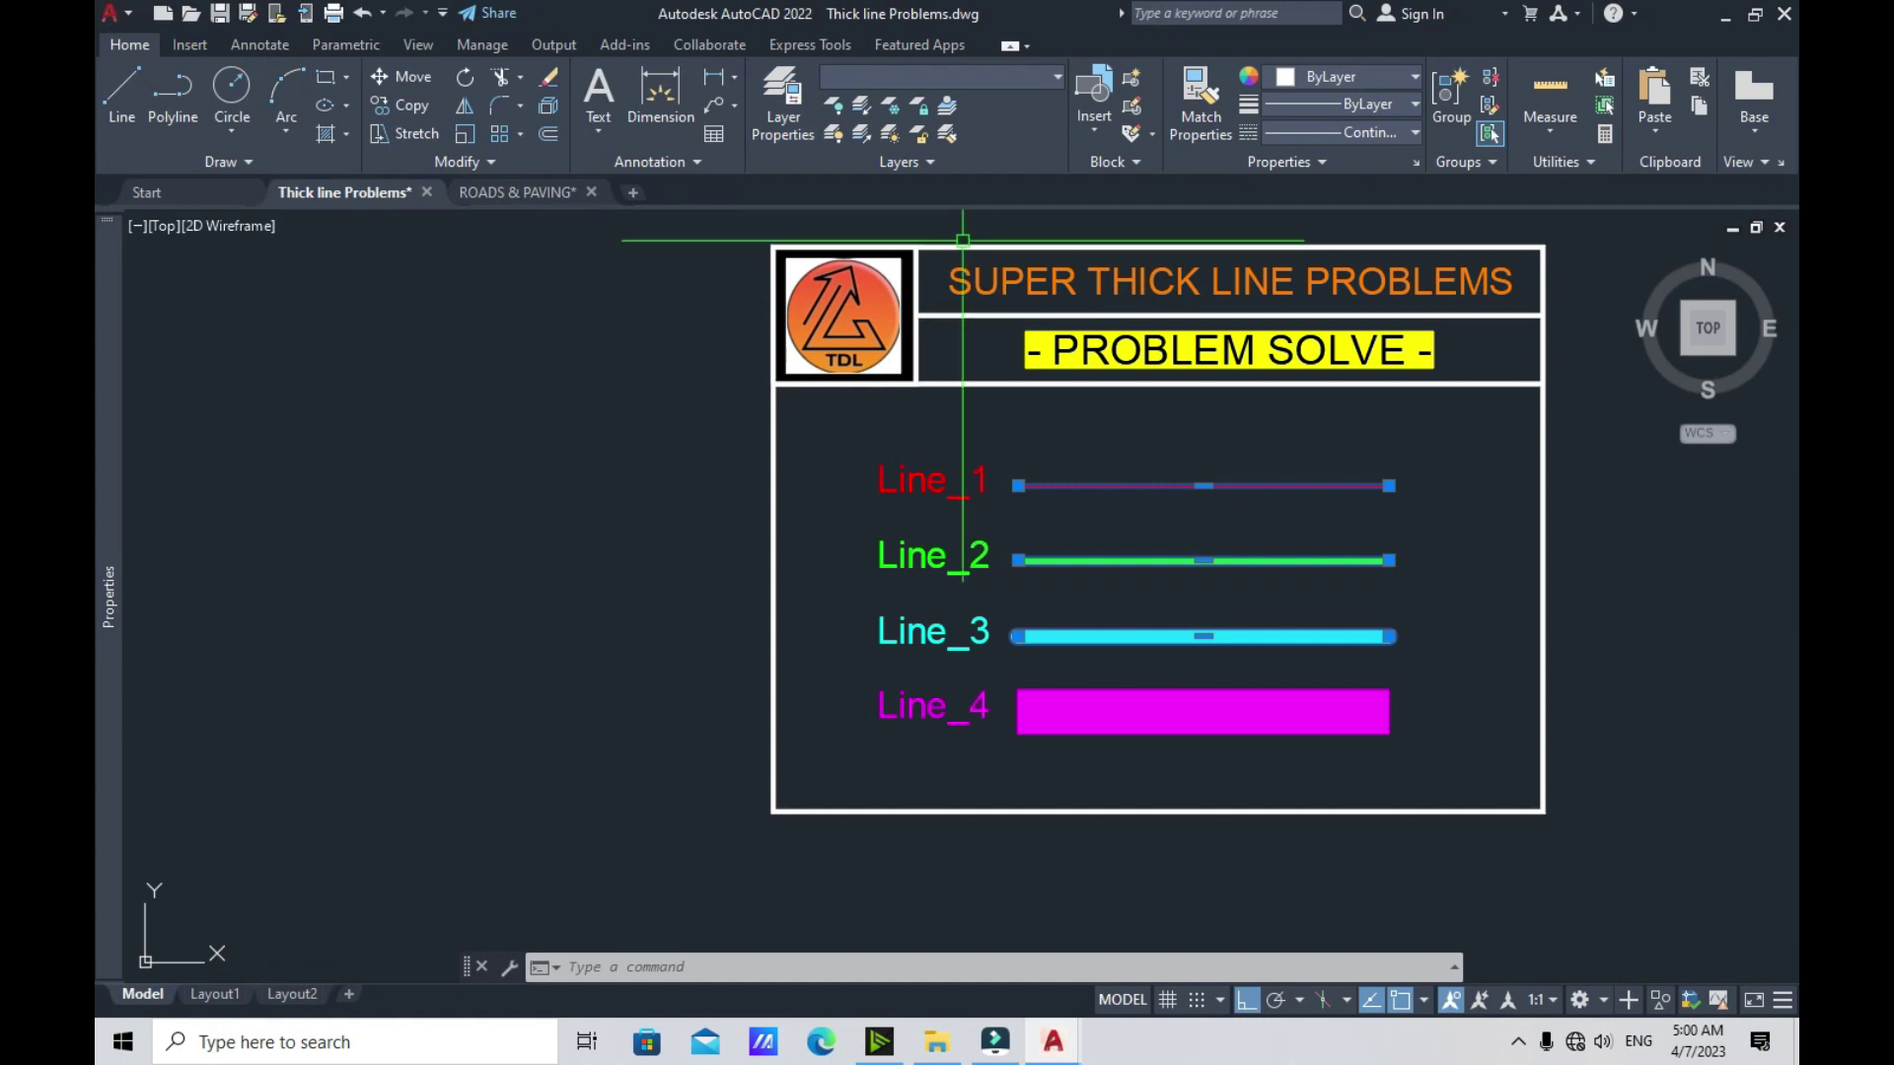
# Clear the selection and check LineWeight in the status bar Customization menu
pyautogui.moveTo(1346, 409); pyautogui.dragTo(1259, 425, button='middle')
pyautogui.click(1259, 424)
pyautogui.press('Escape')
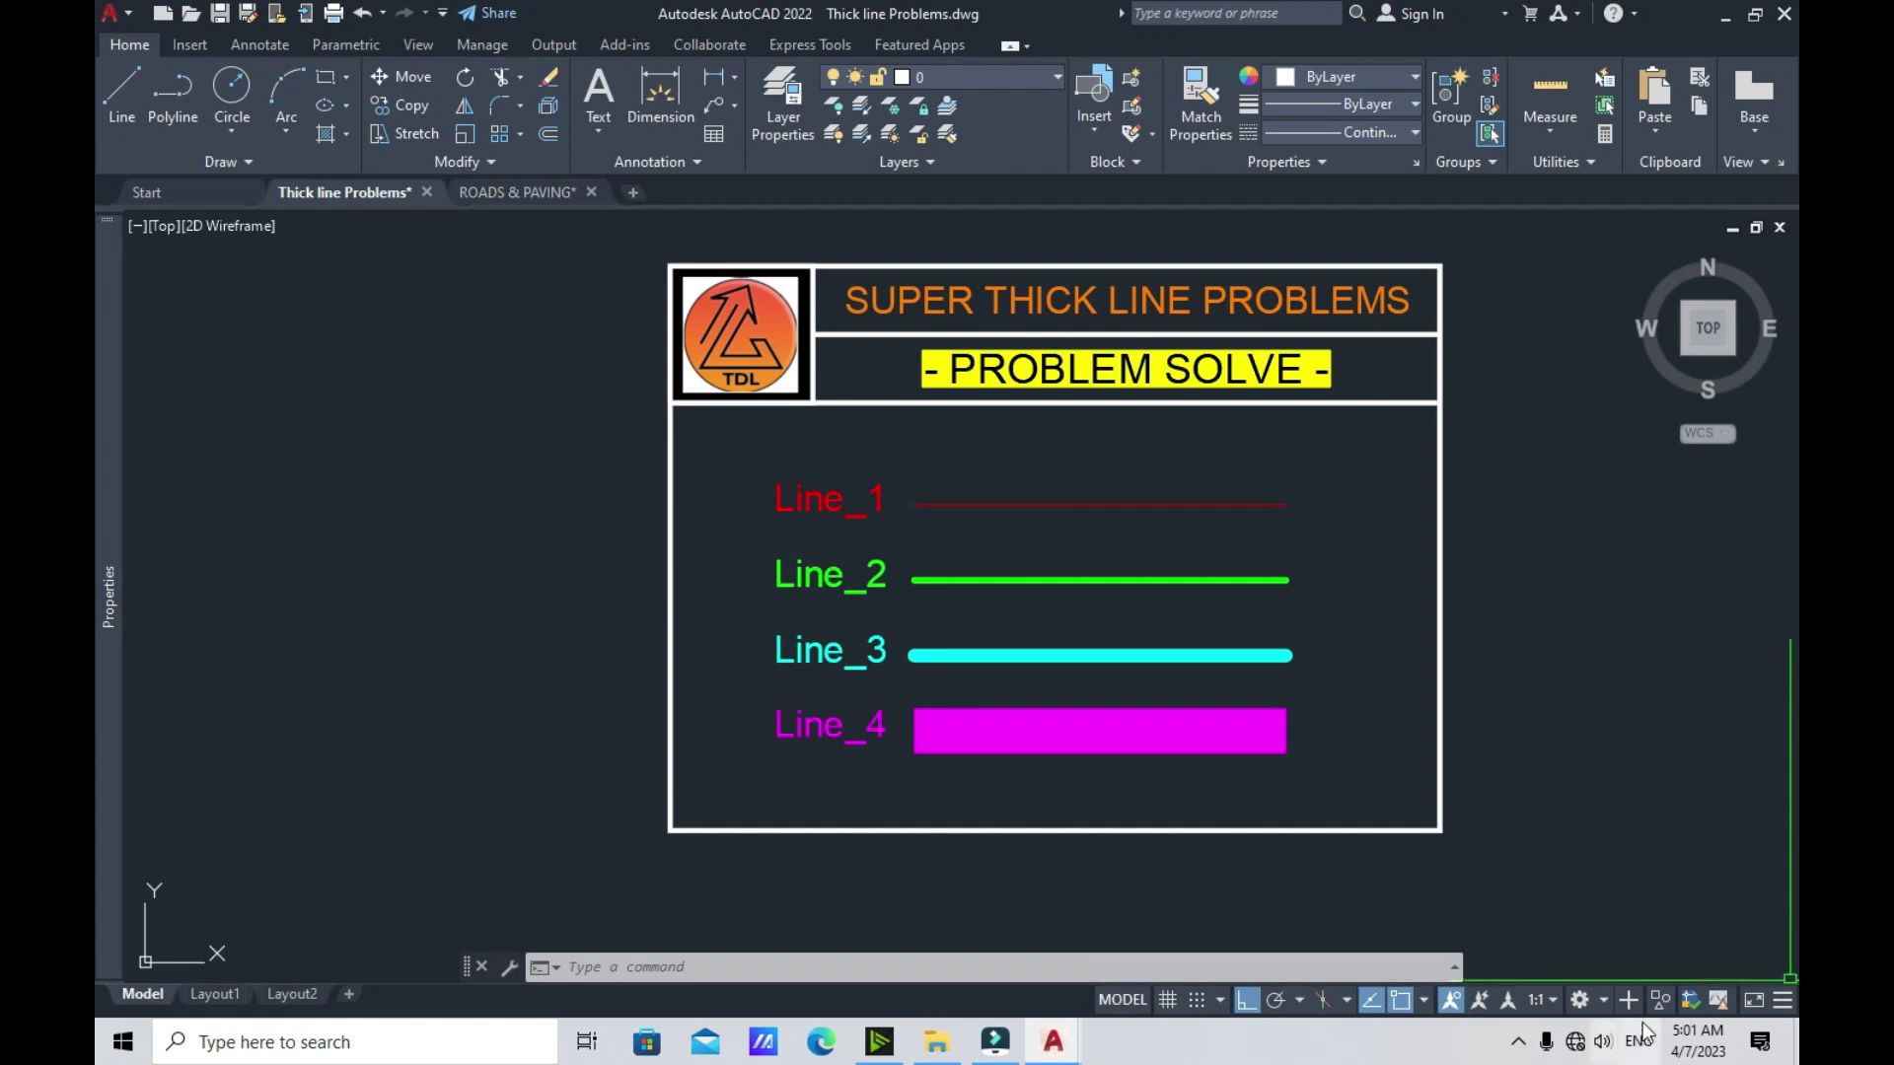
pyautogui.click(1782, 1000)
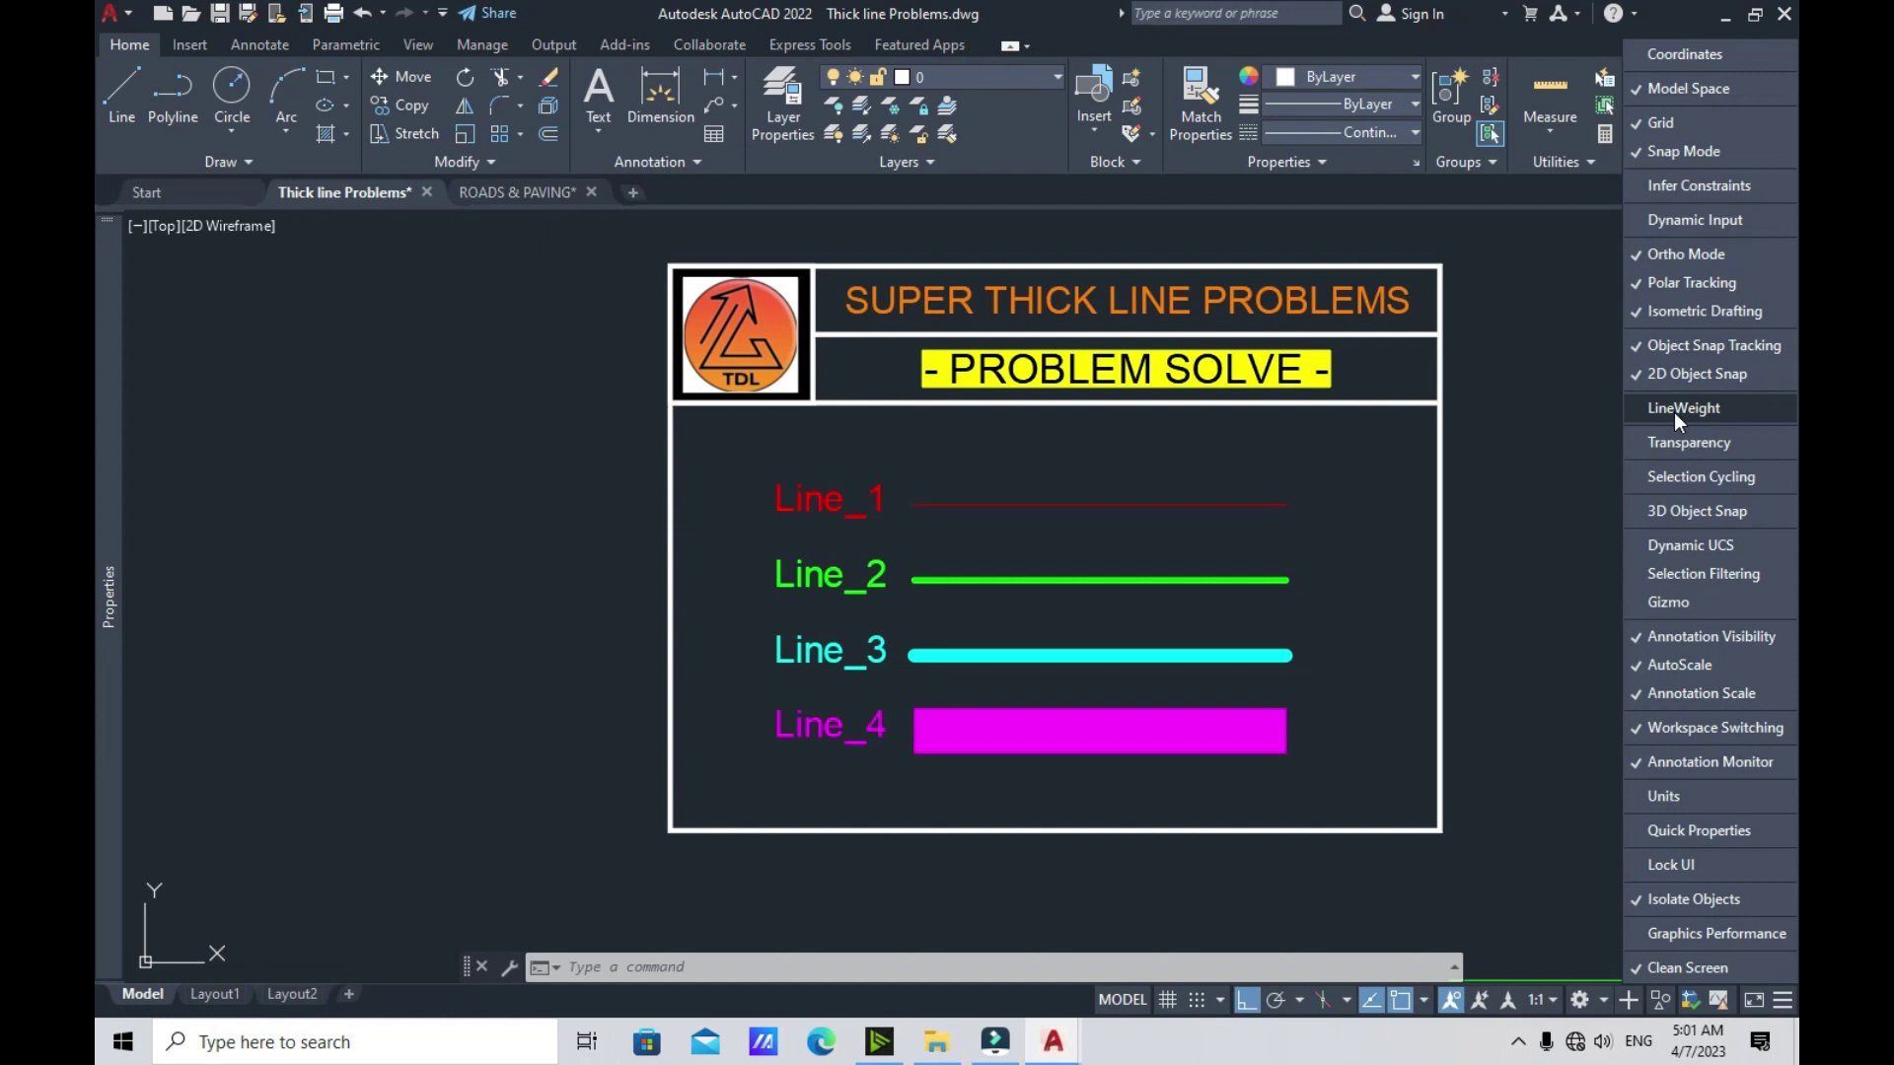
pyautogui.click(1636, 409)
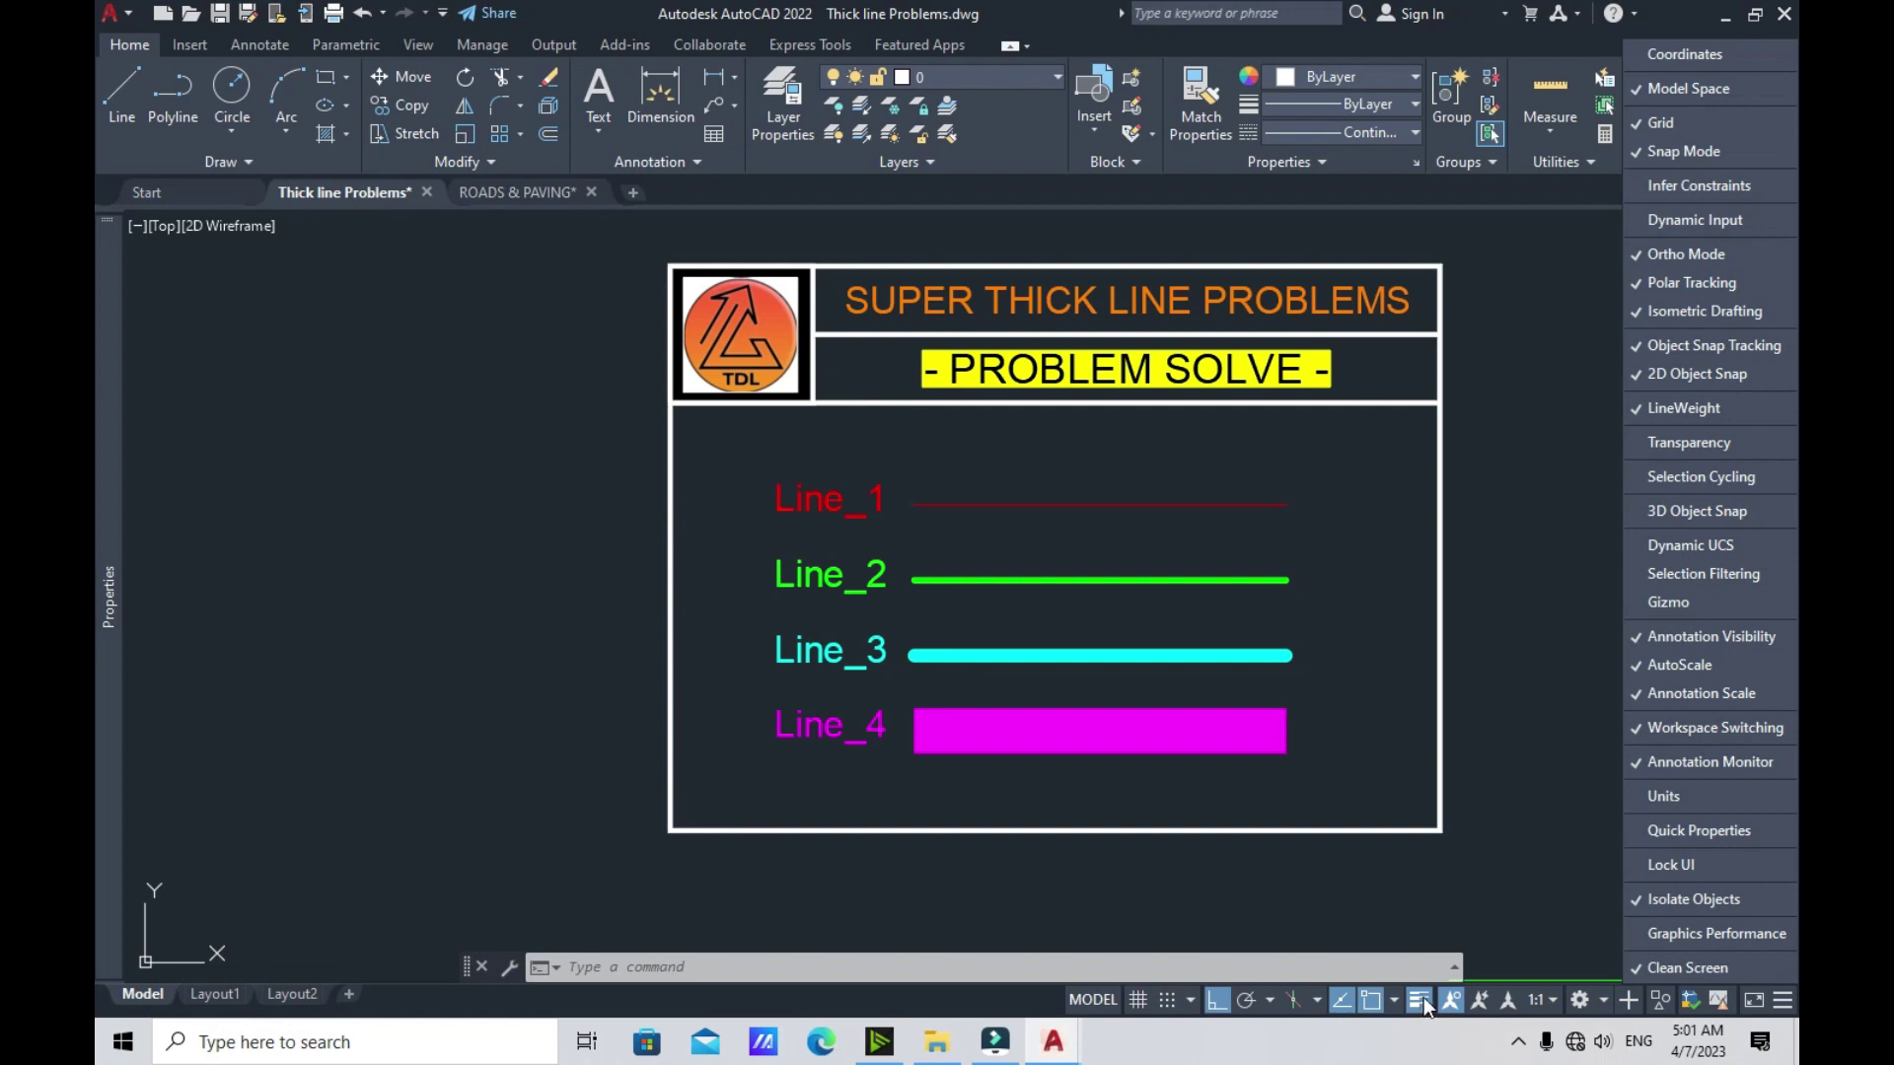
# Close the Customization menu and toggle lineweight display repeatedly, leaving lineweights shown
pyautogui.click(1523, 866)
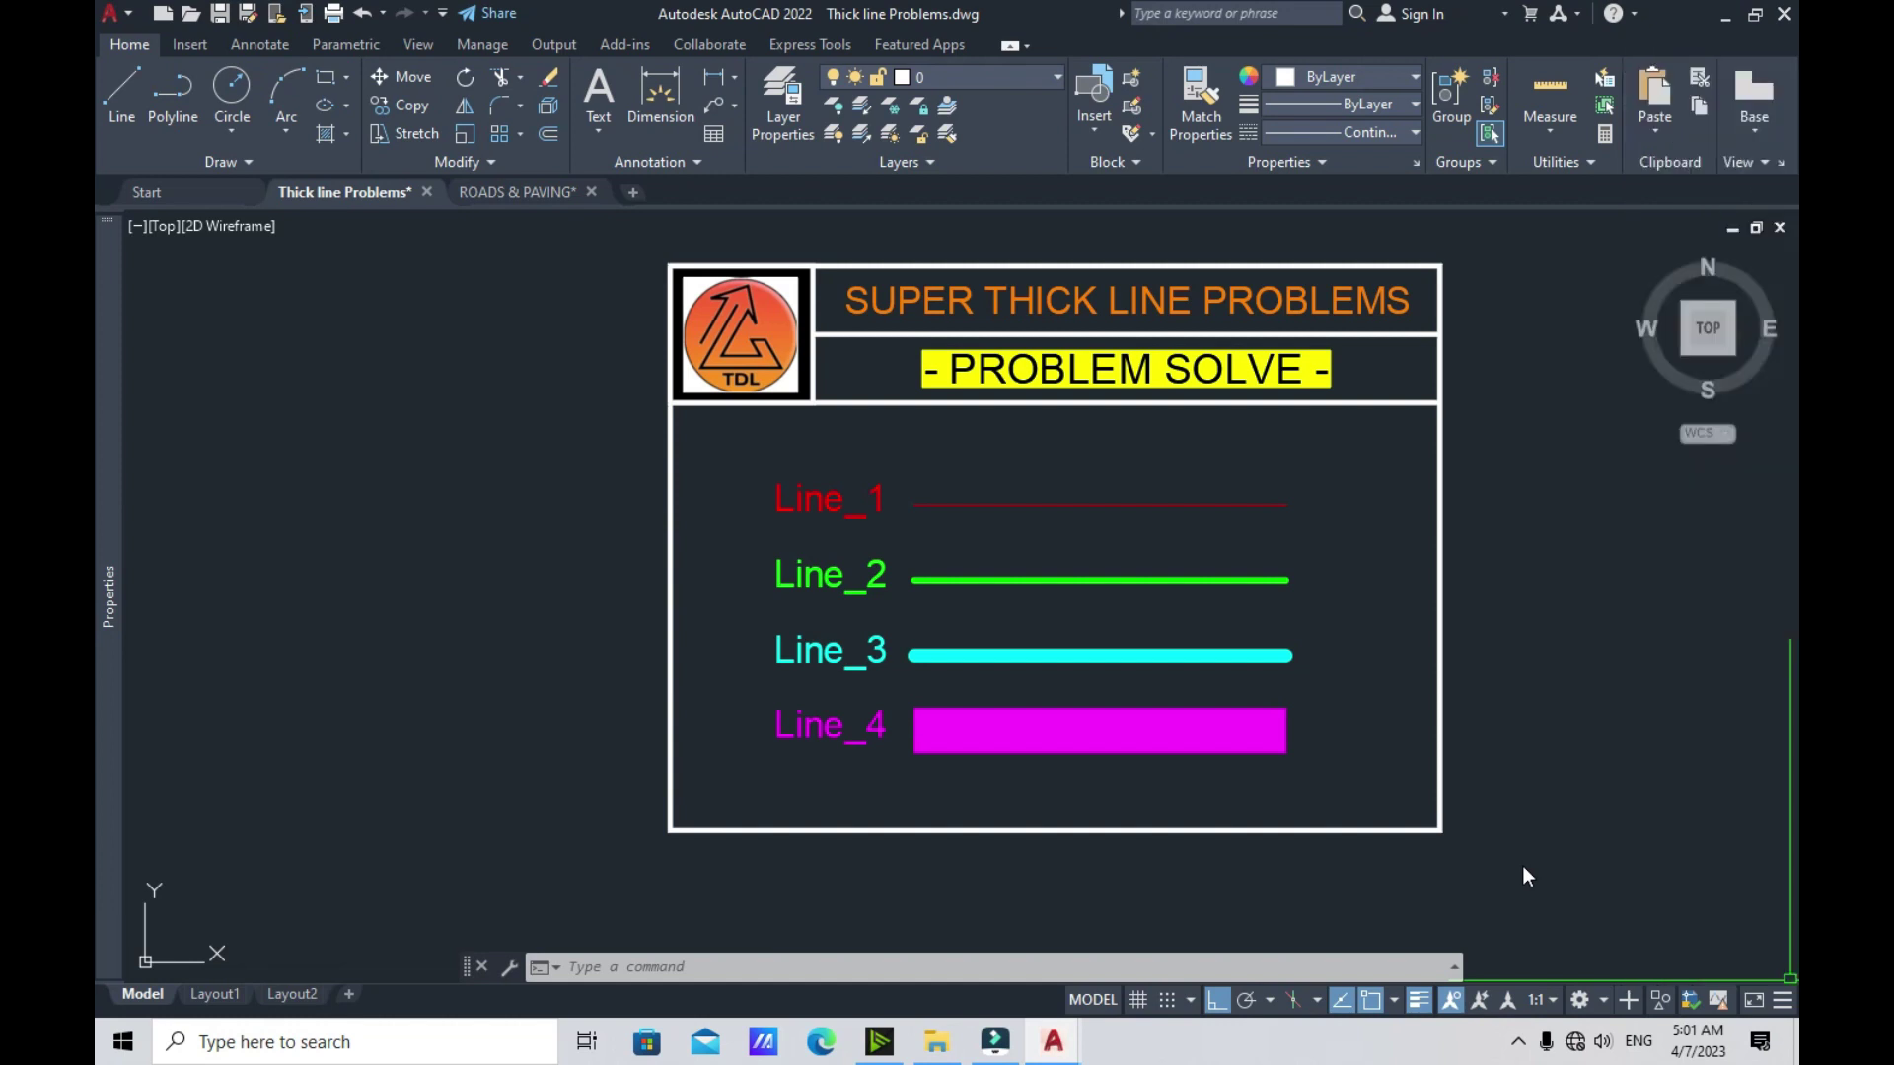
pyautogui.click(1418, 1000)
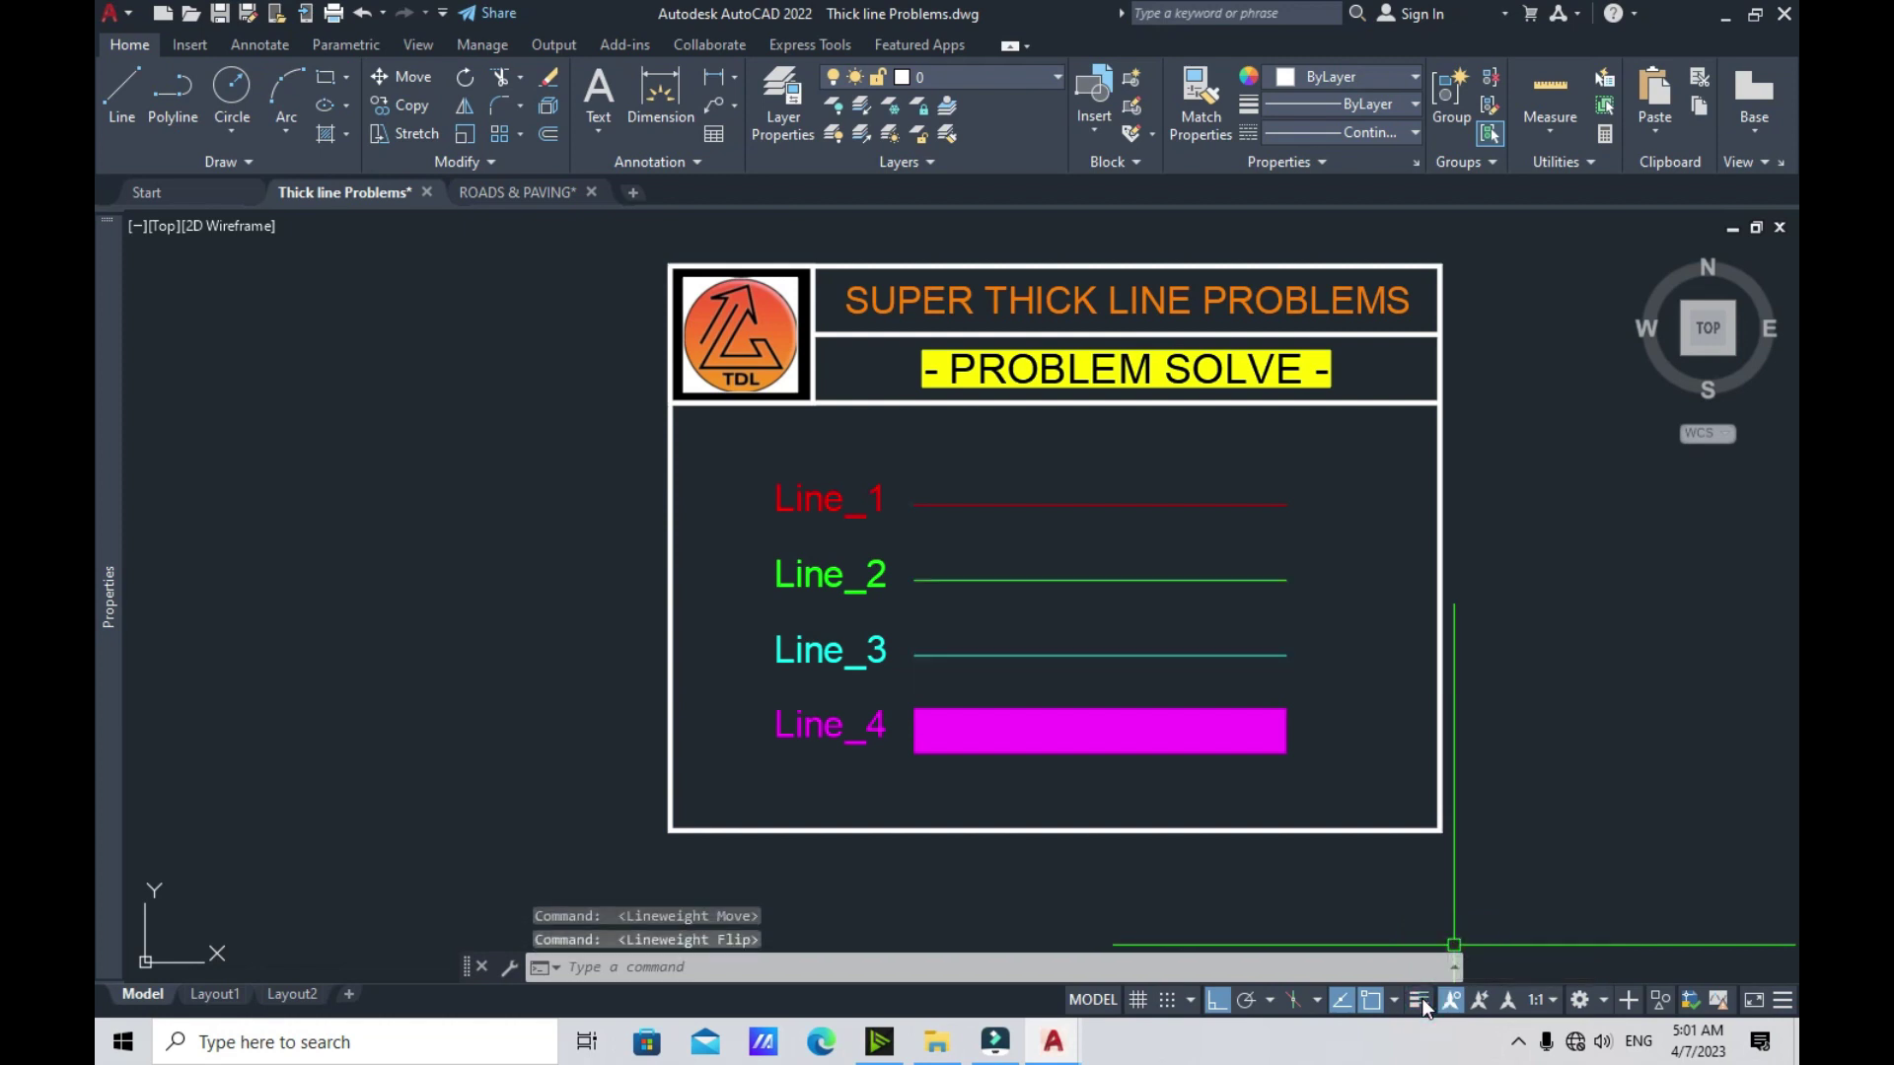
pyautogui.click(1419, 1001)
pyautogui.click(1419, 1000)
pyautogui.click(1419, 1000)
pyautogui.click(1419, 1001)
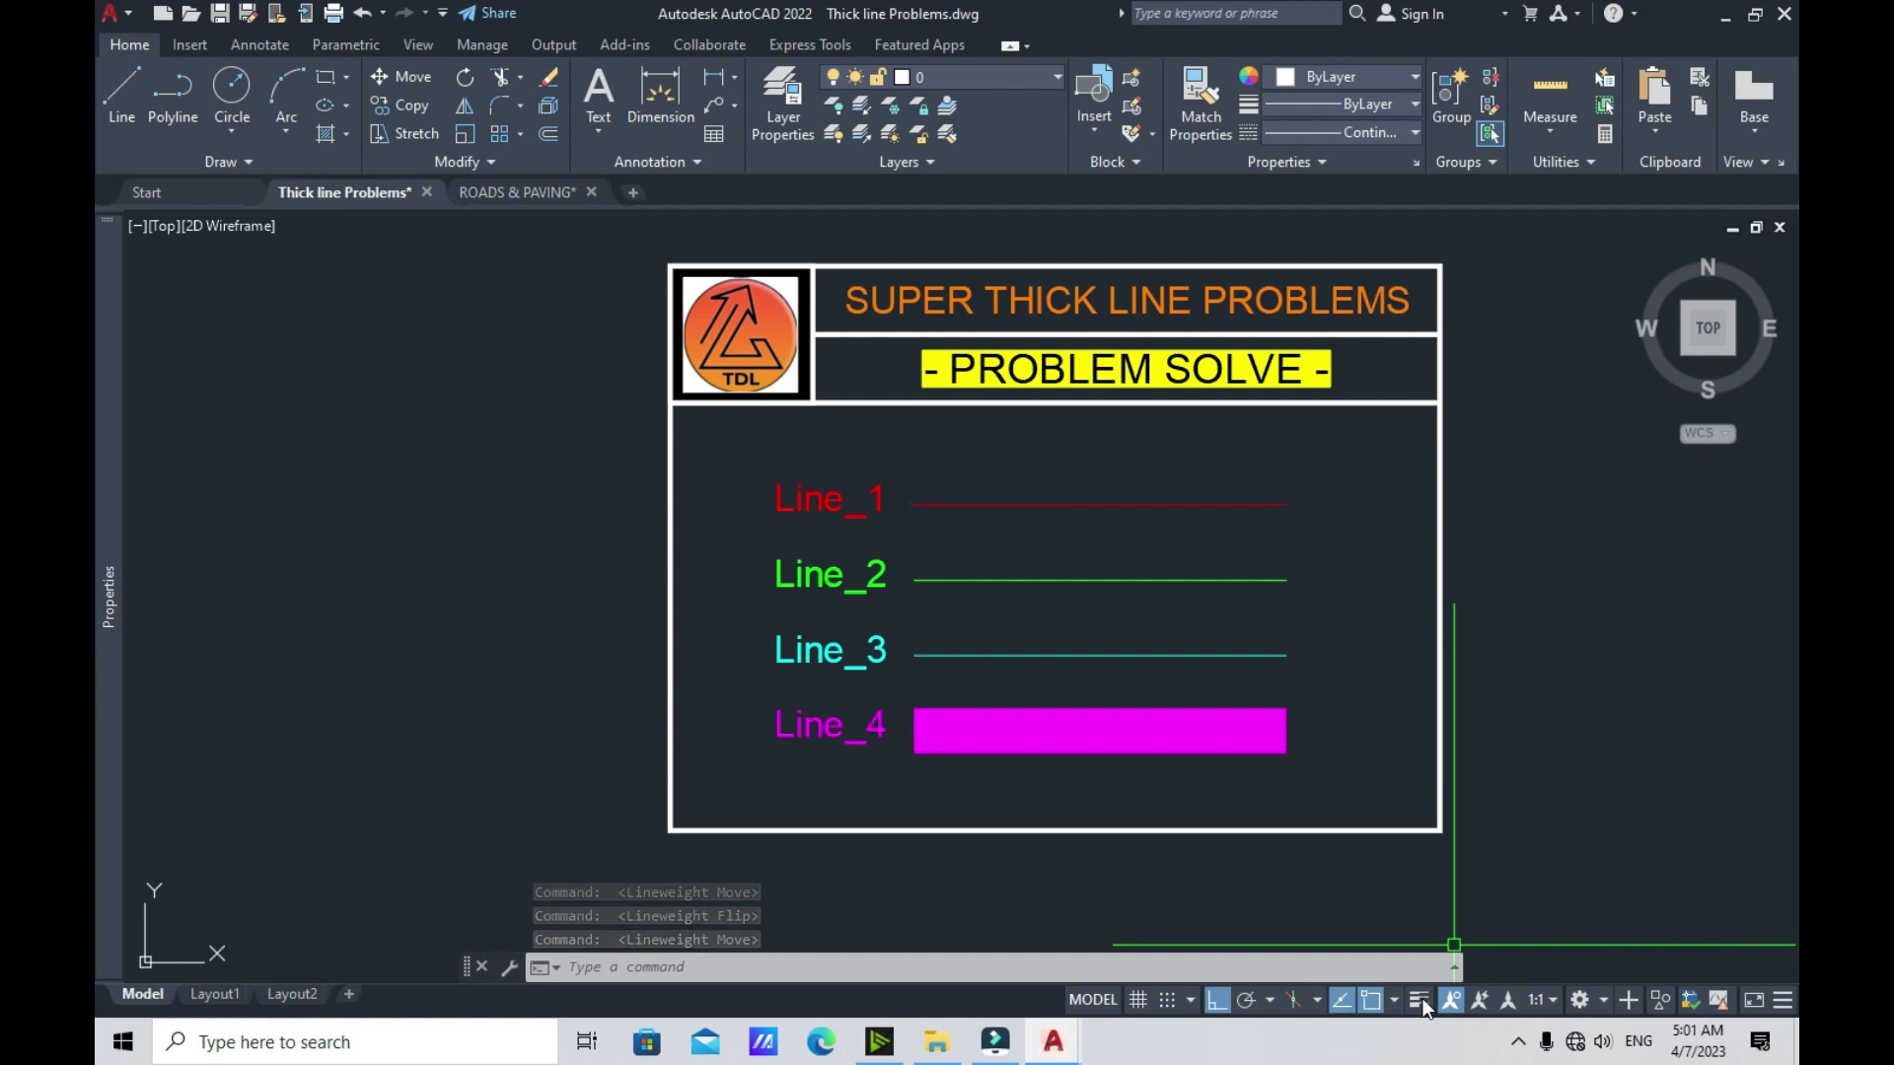
pyautogui.click(1419, 1000)
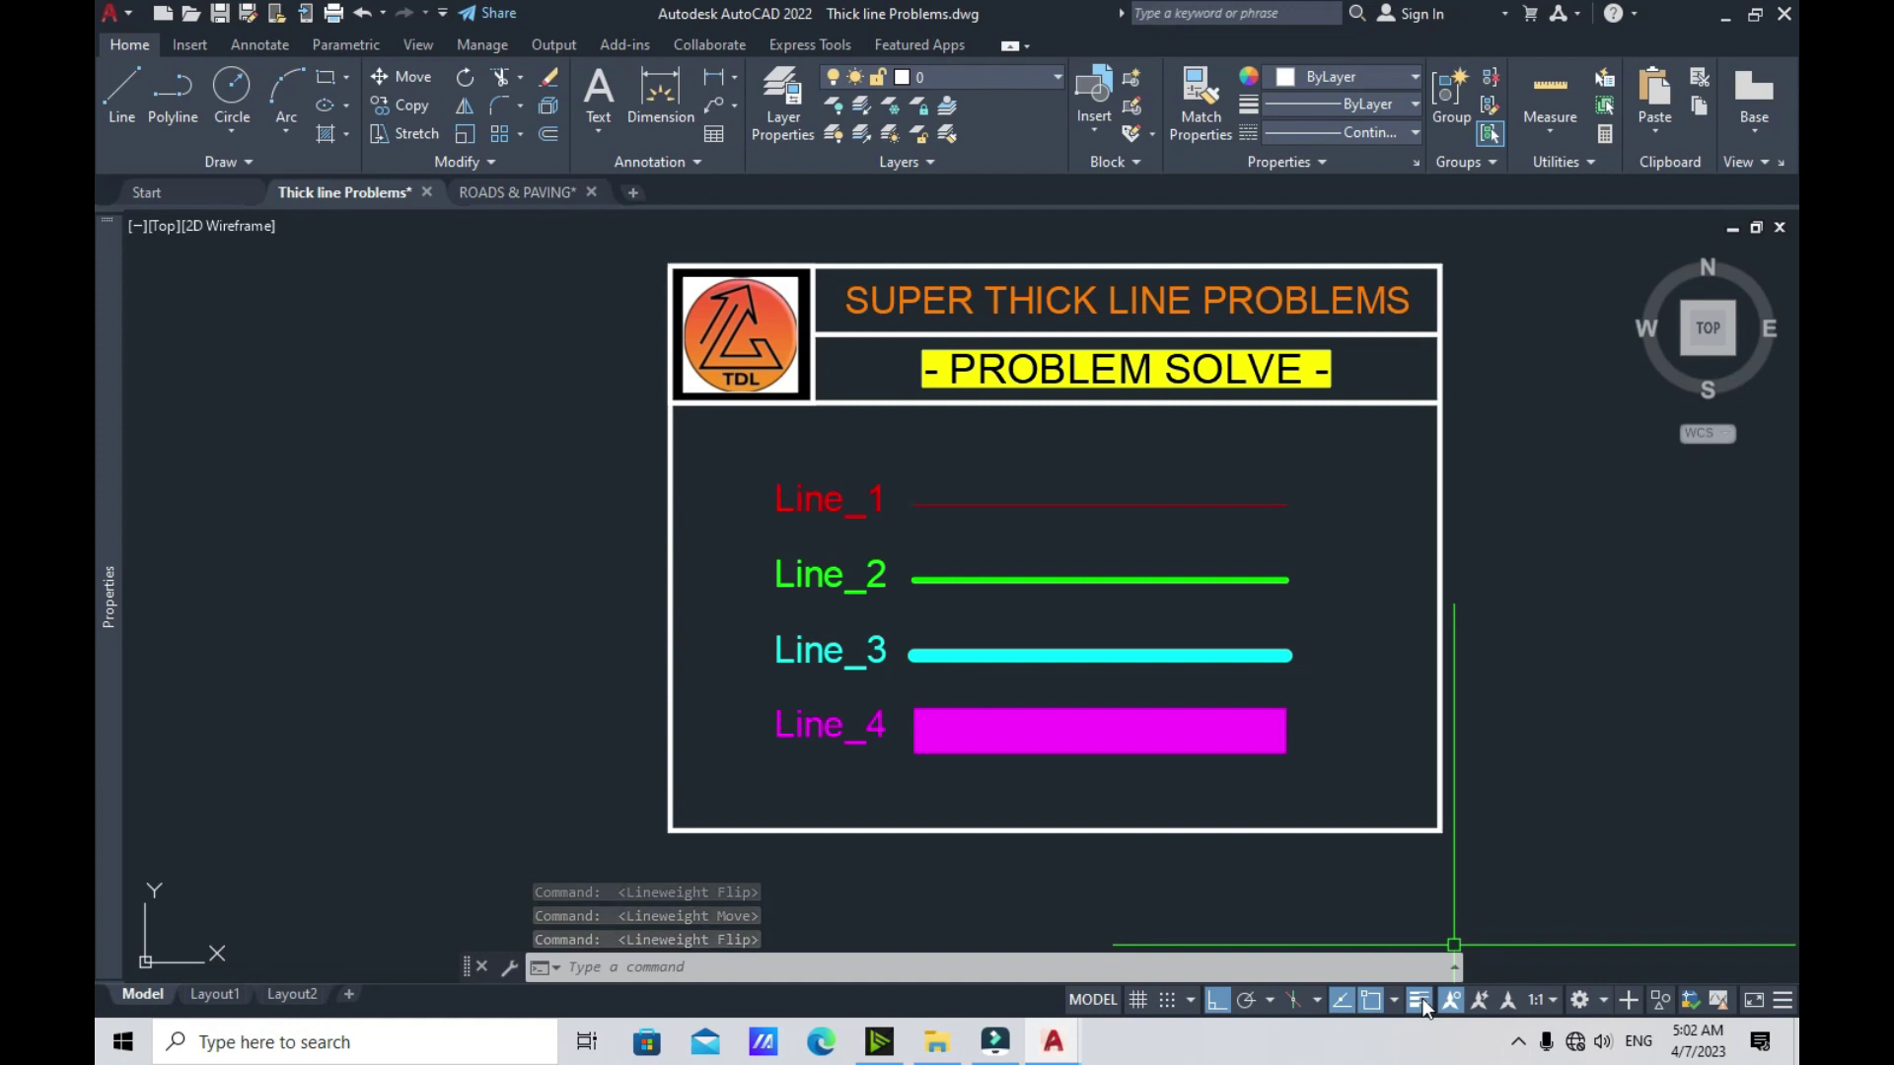
pyautogui.click(1420, 1001)
pyautogui.click(1421, 1001)
pyautogui.click(1420, 1002)
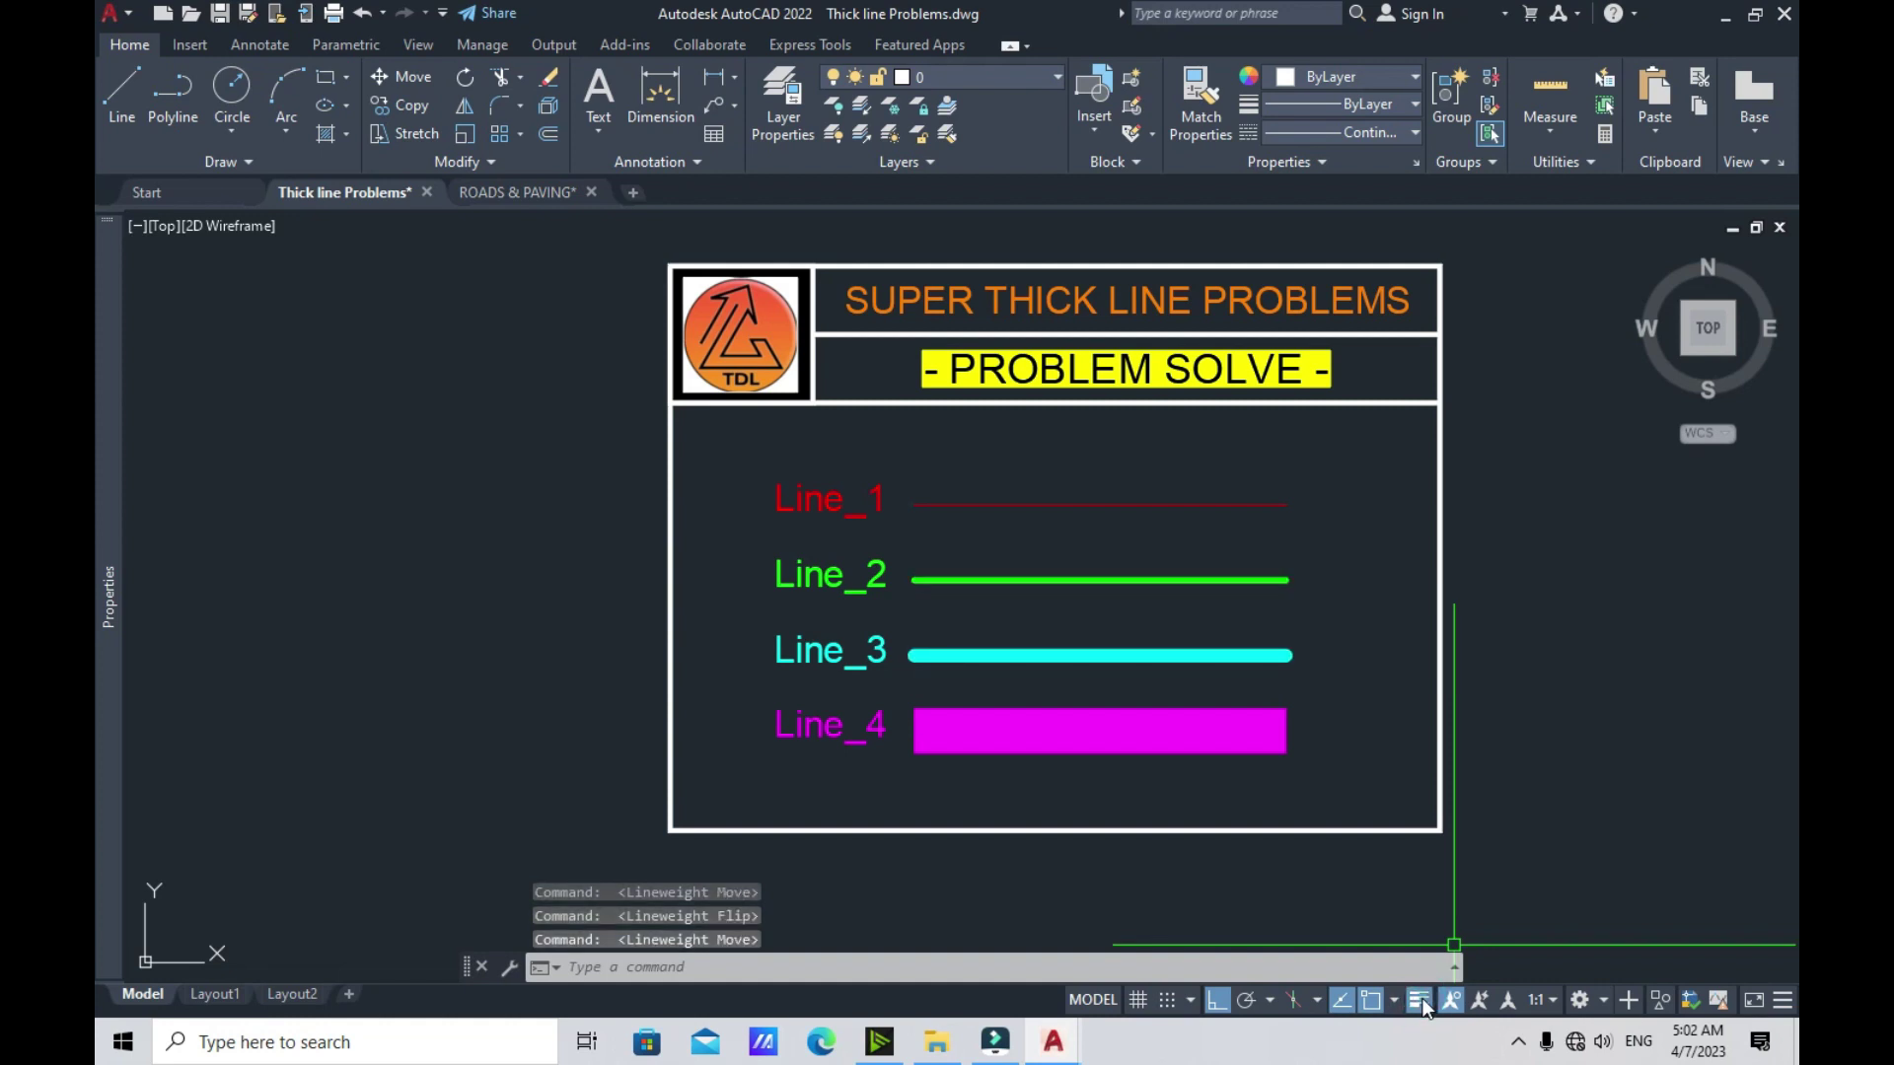
pyautogui.click(1417, 1001)
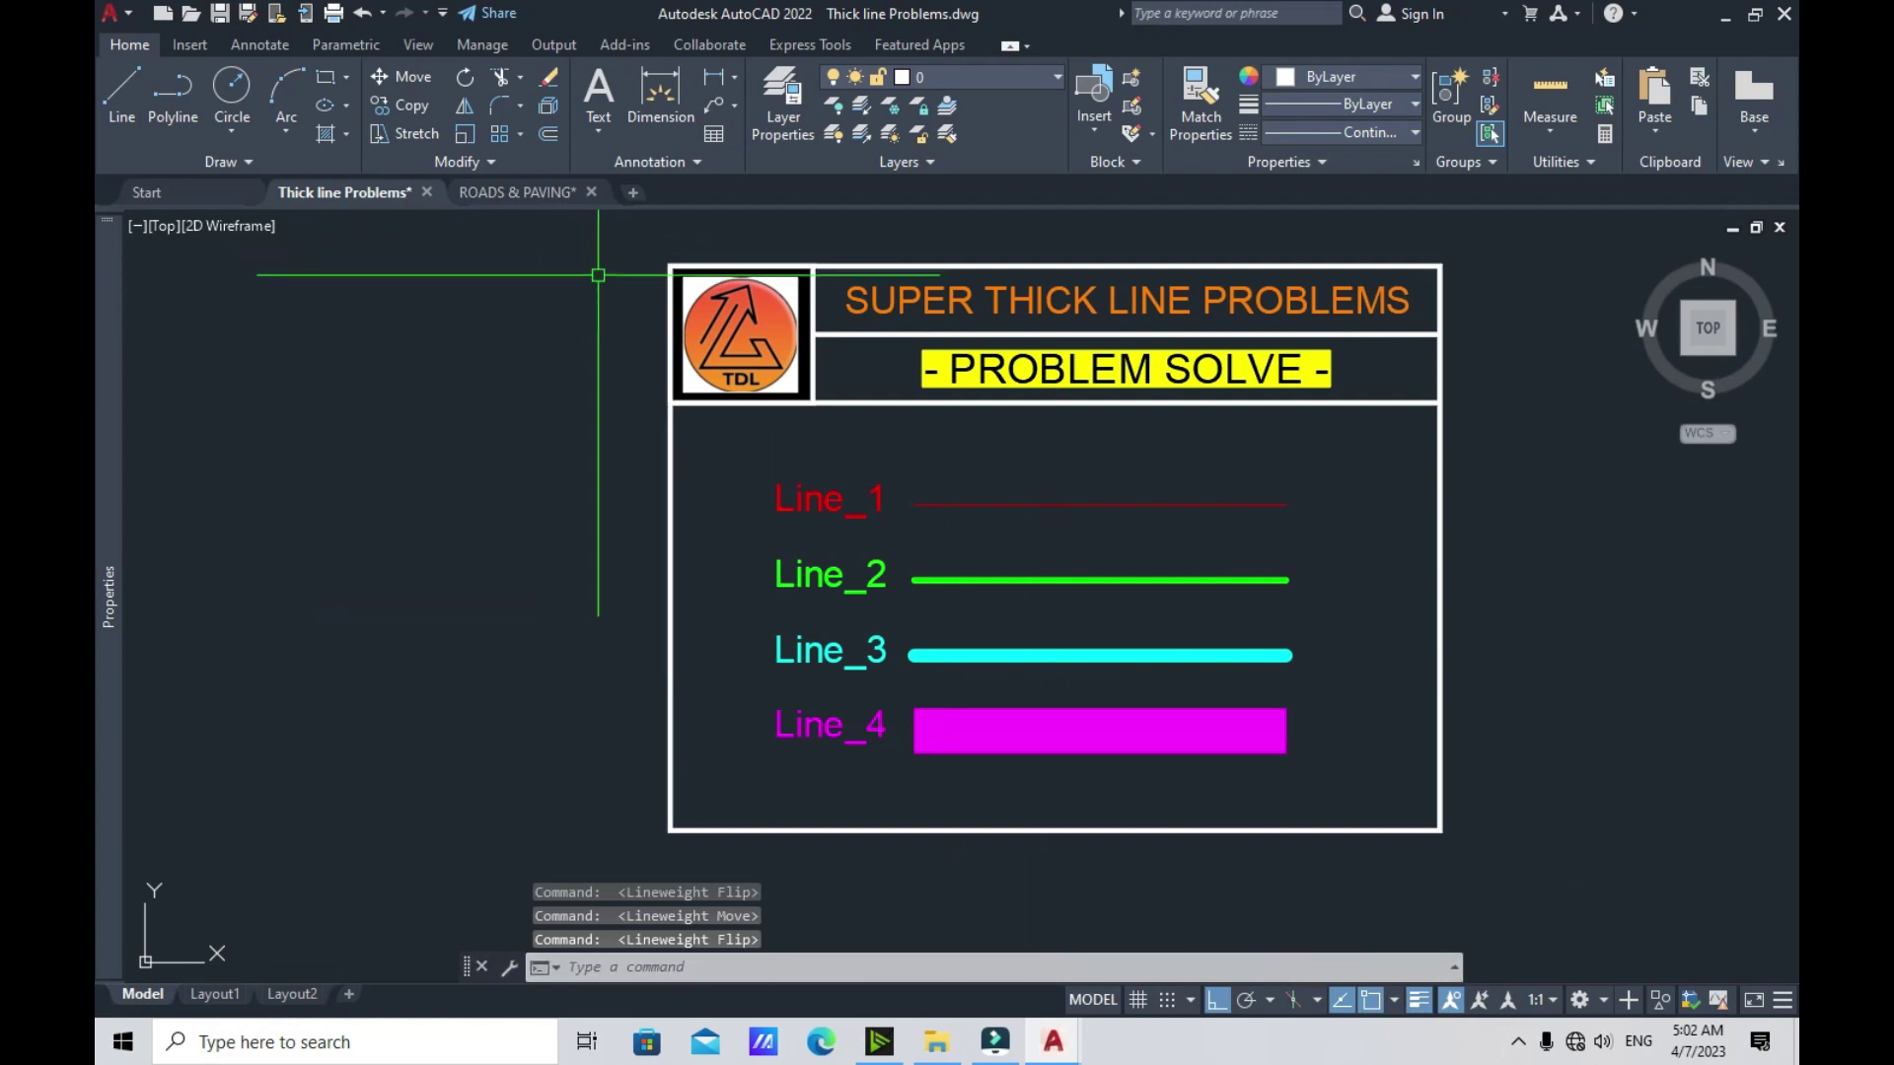
# Switch to the ROADS & PAVING drawing and pan the road layout
pyautogui.click(536, 191)
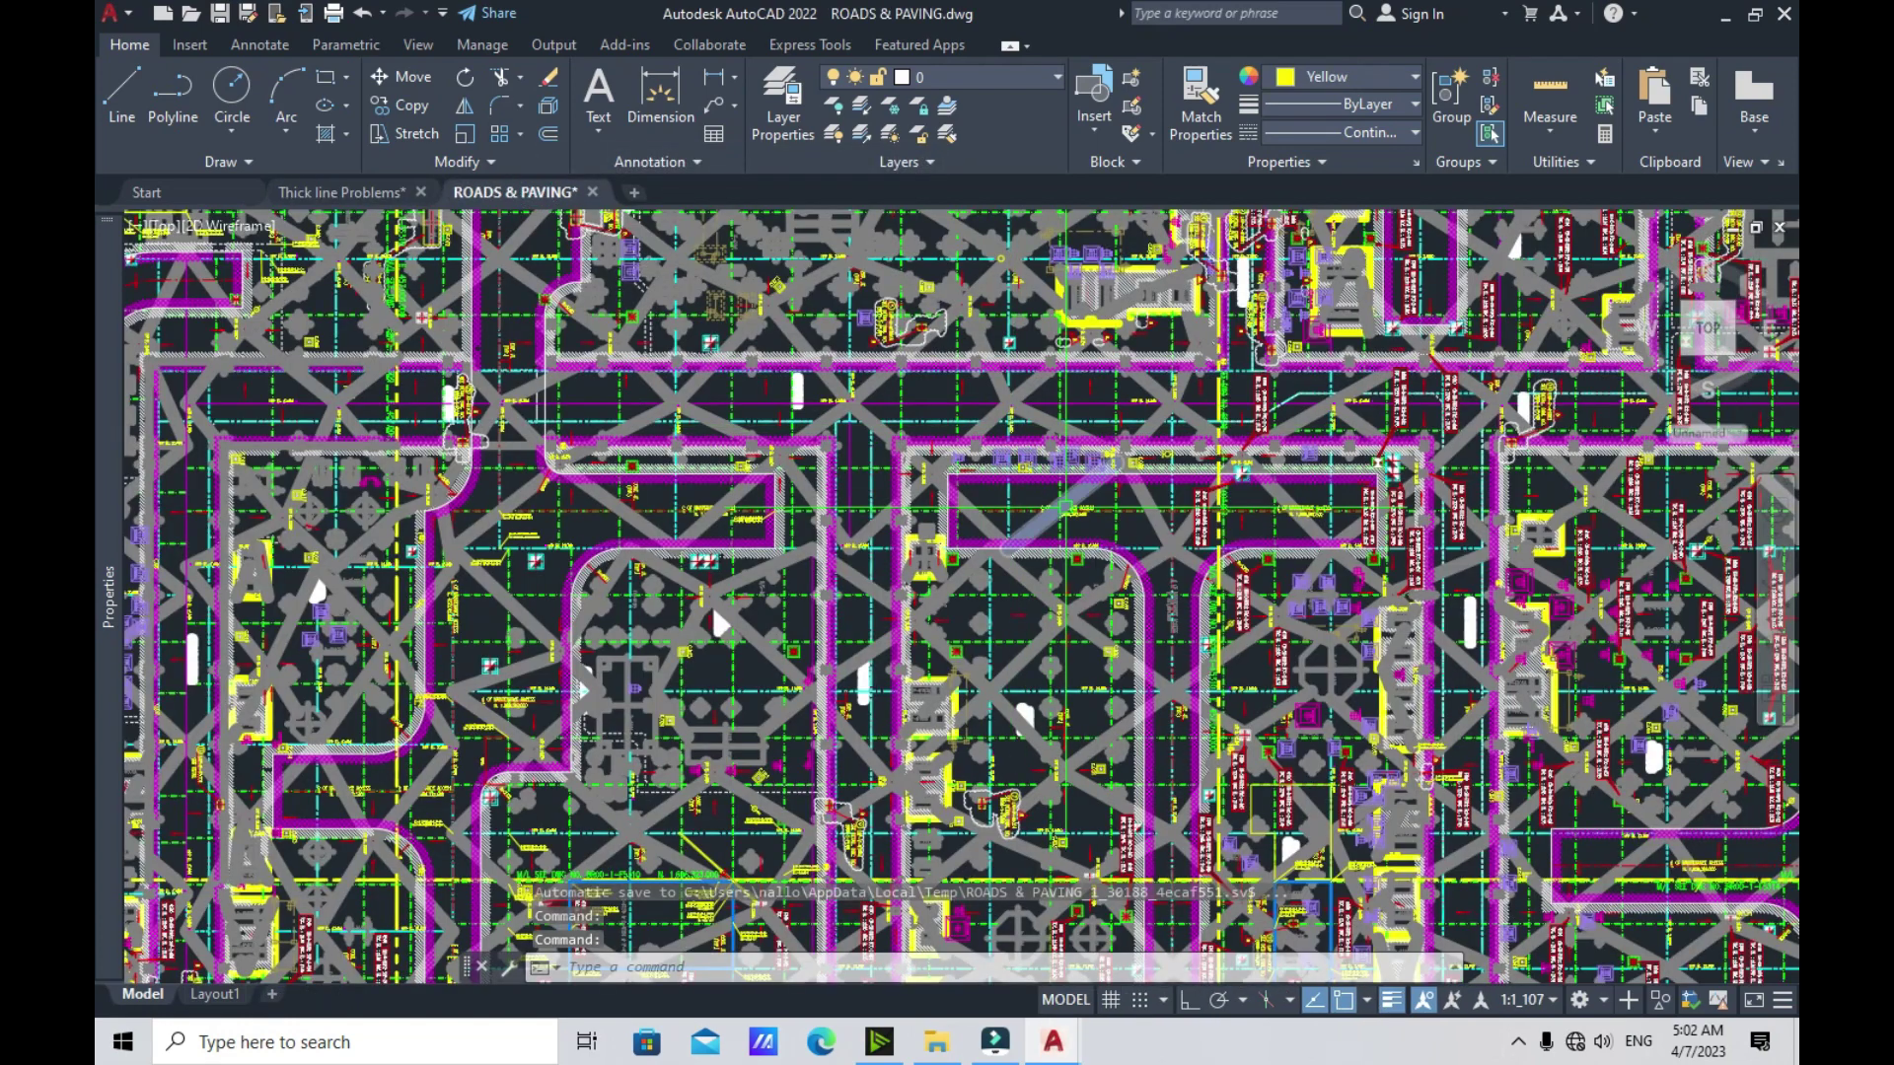
pyautogui.scroll(-3, 1068, 505)
pyautogui.moveTo(1105, 552)
pyautogui.mouseDown(button='middle')
pyautogui.moveTo(1134, 611)
pyautogui.moveTo(1158, 573)
pyautogui.mouseUp(button='middle')
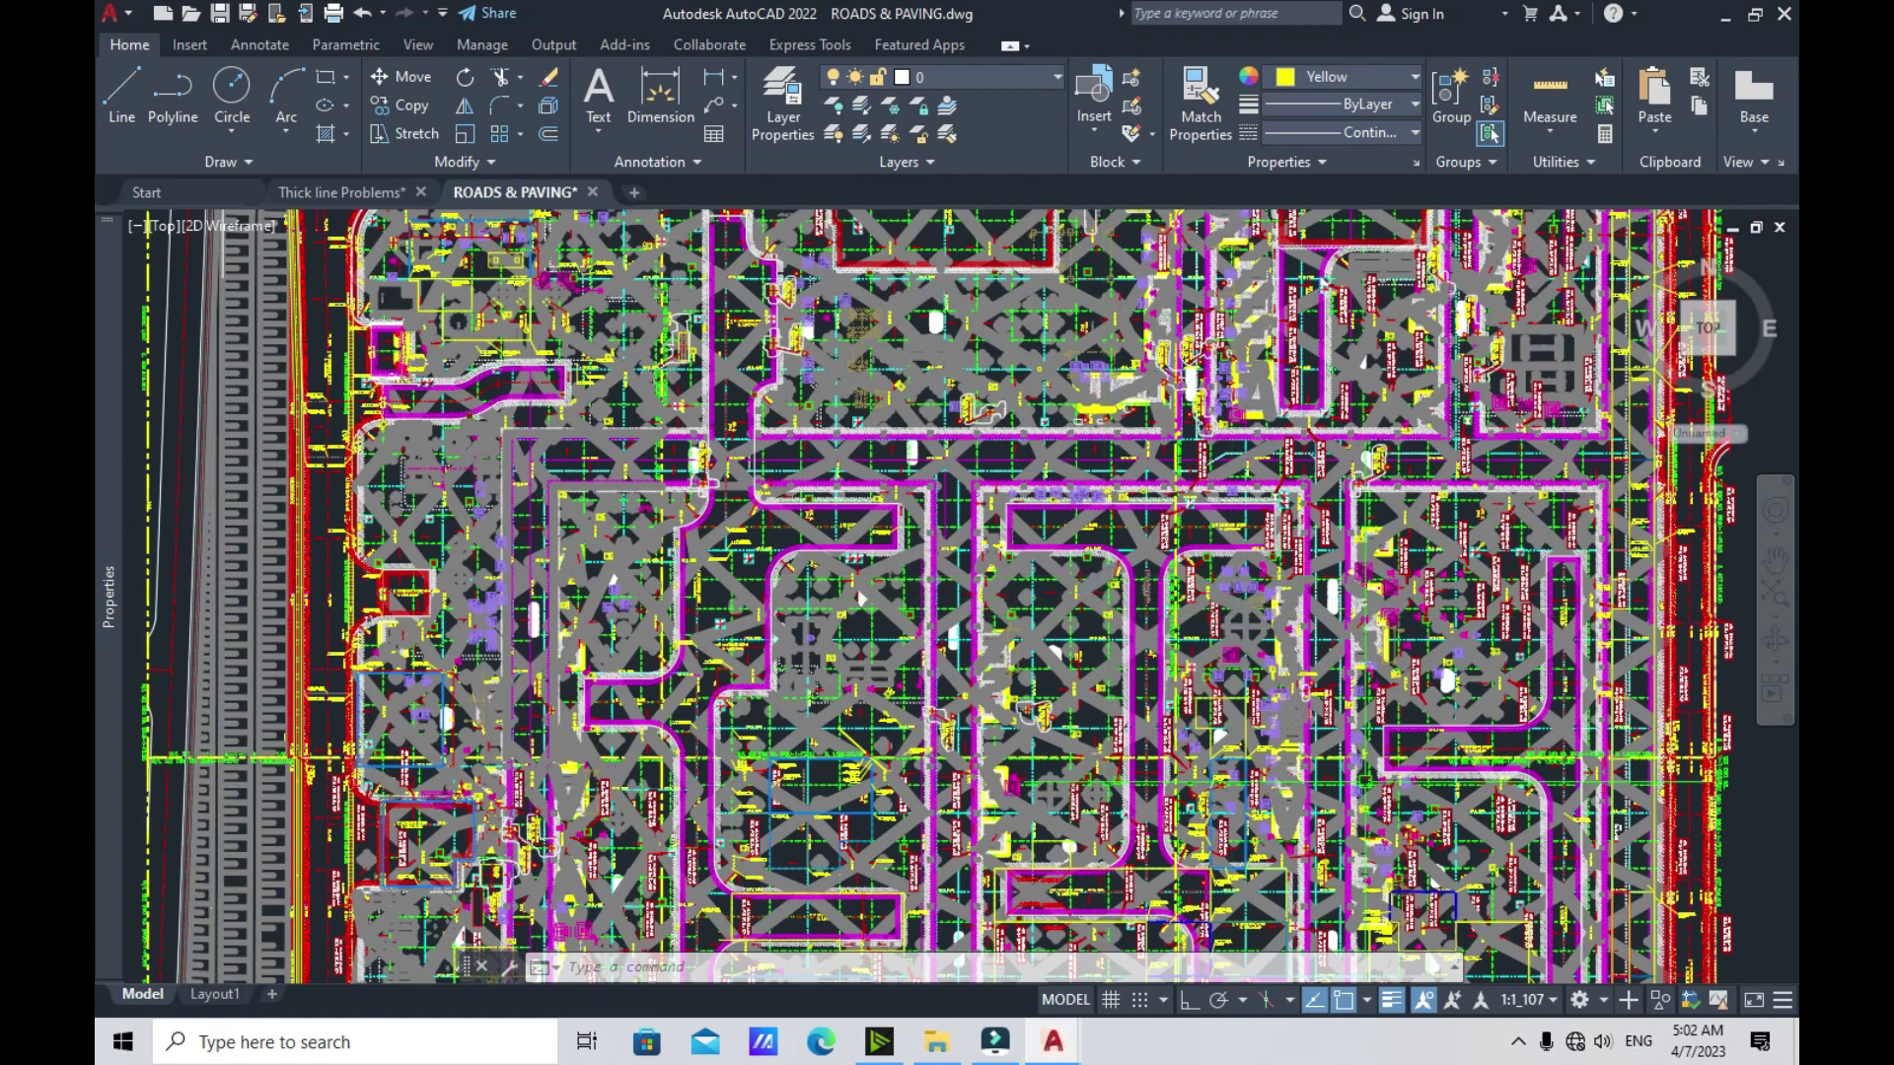
# Toggle the road plan's lineweights on and off, ending hidden, then return to Thick line Problems
pyautogui.click(1391, 1000)
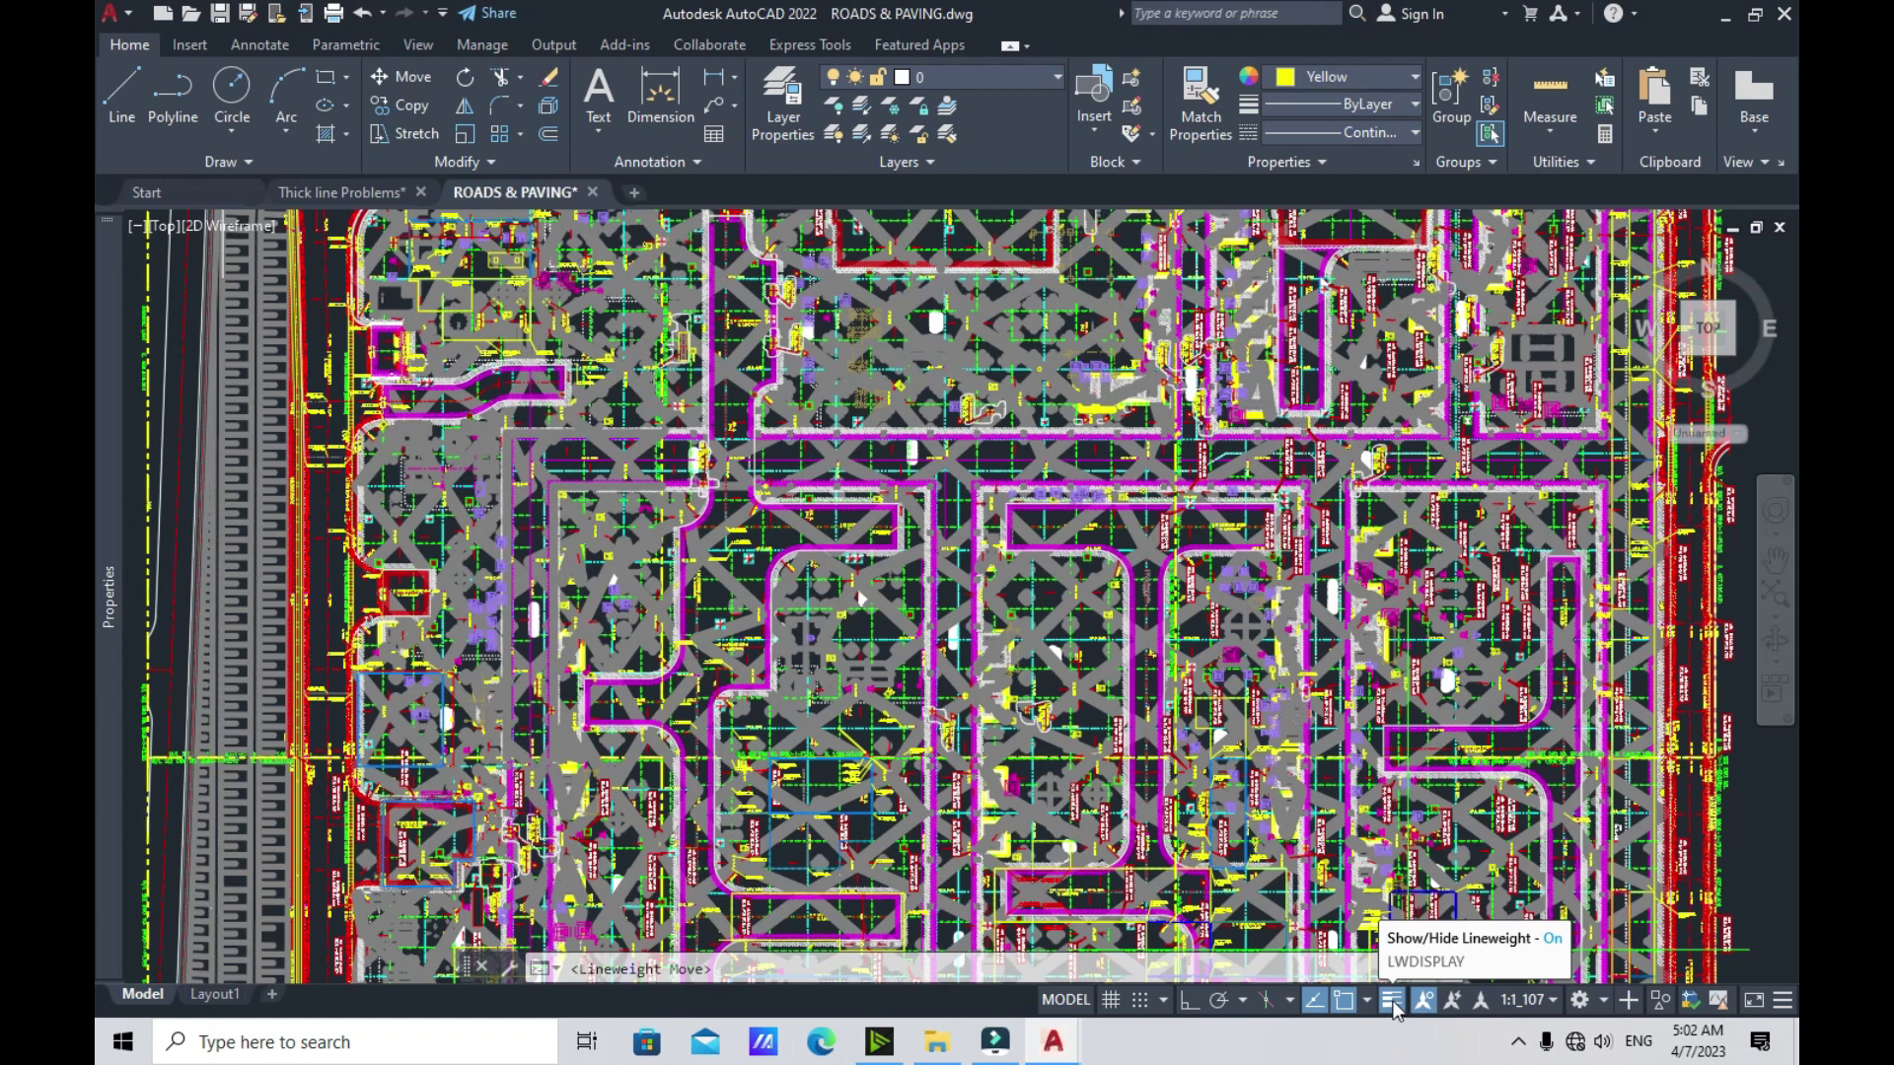
pyautogui.click(1394, 1000)
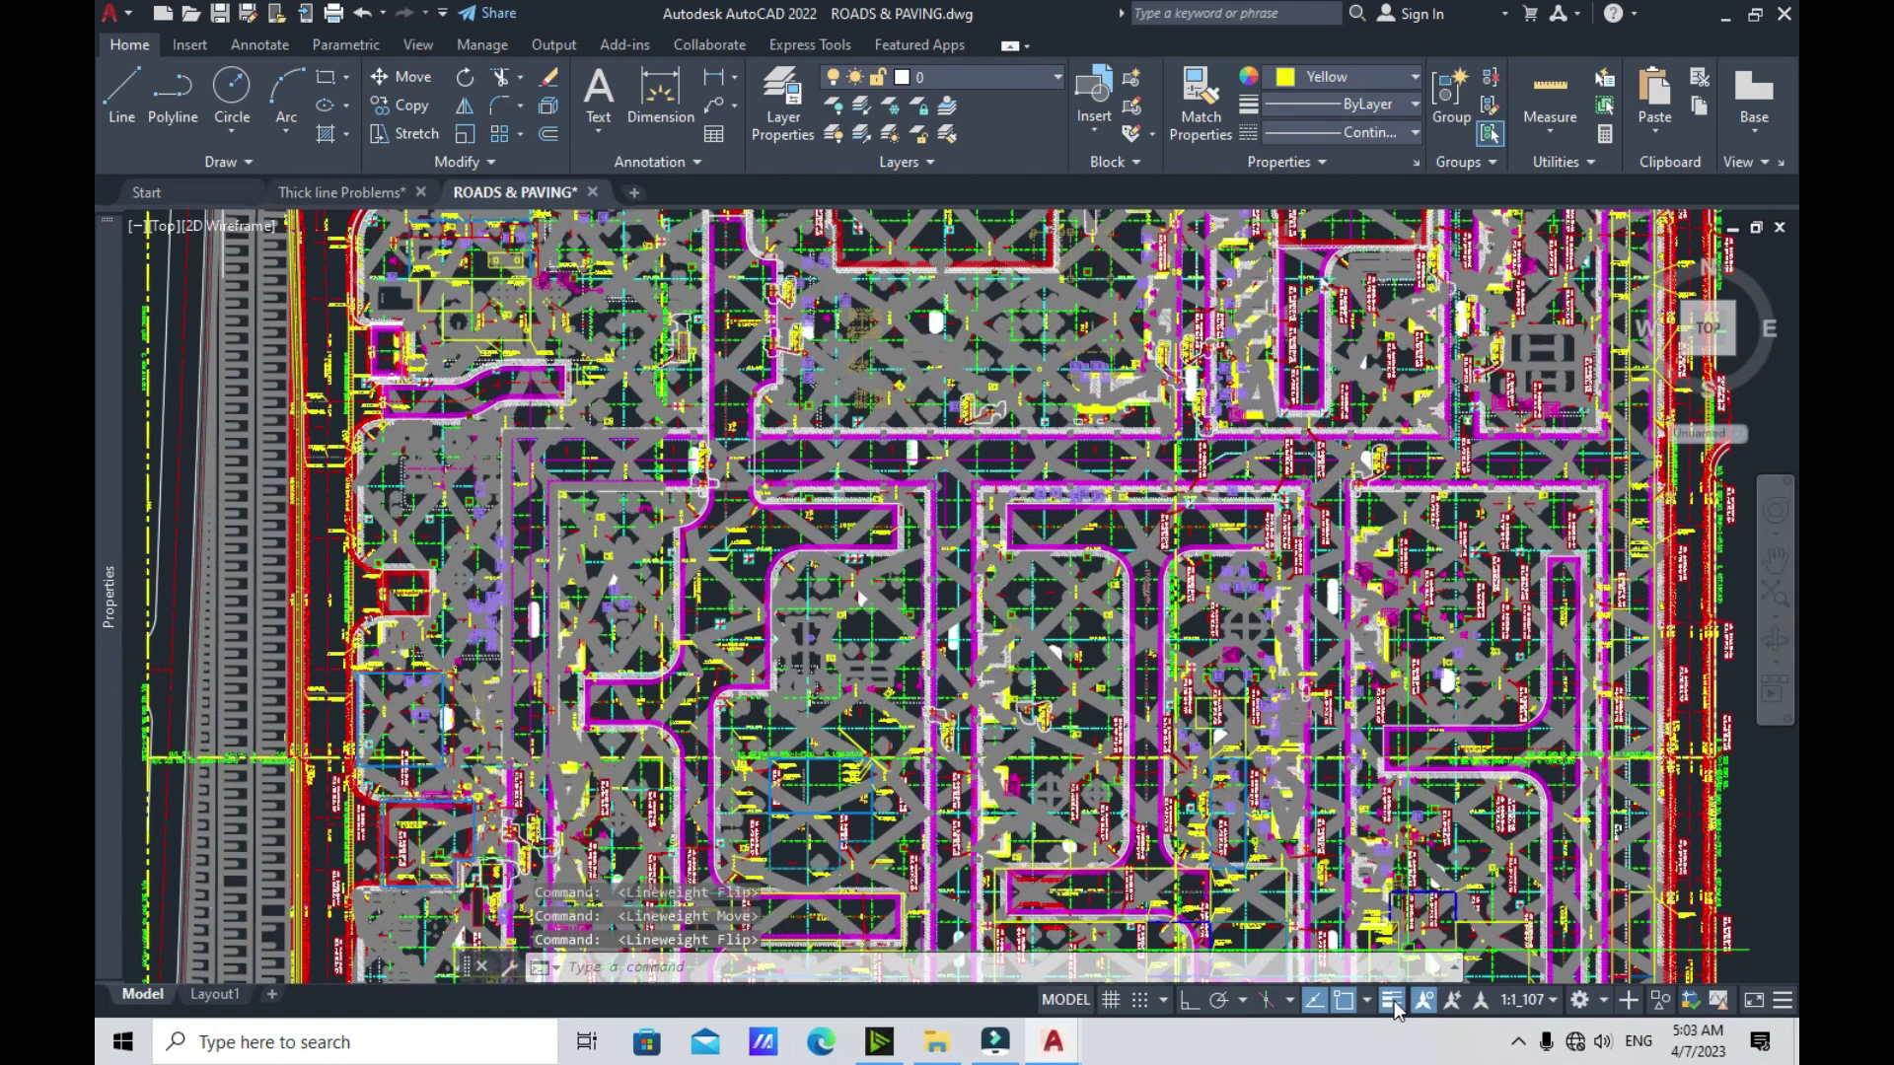
pyautogui.click(1392, 1000)
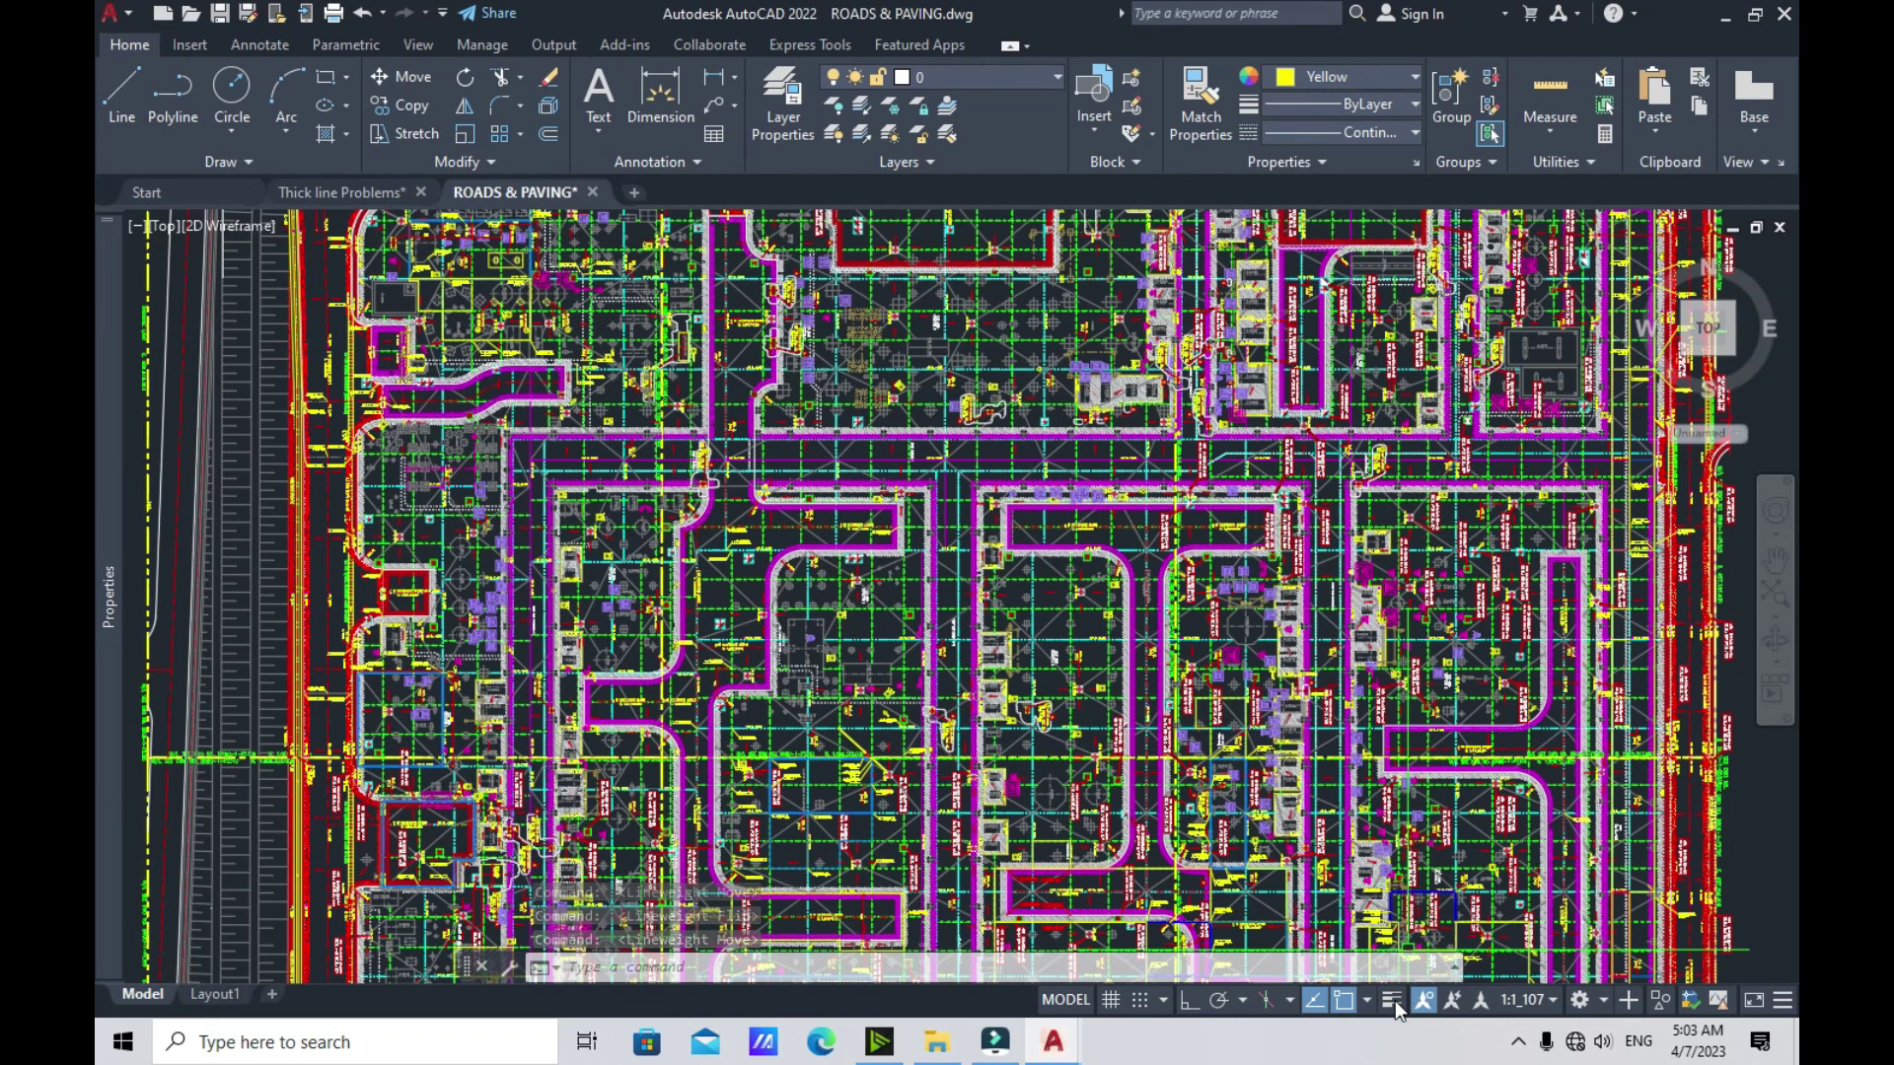
pyautogui.scroll(2, 1085, 503)
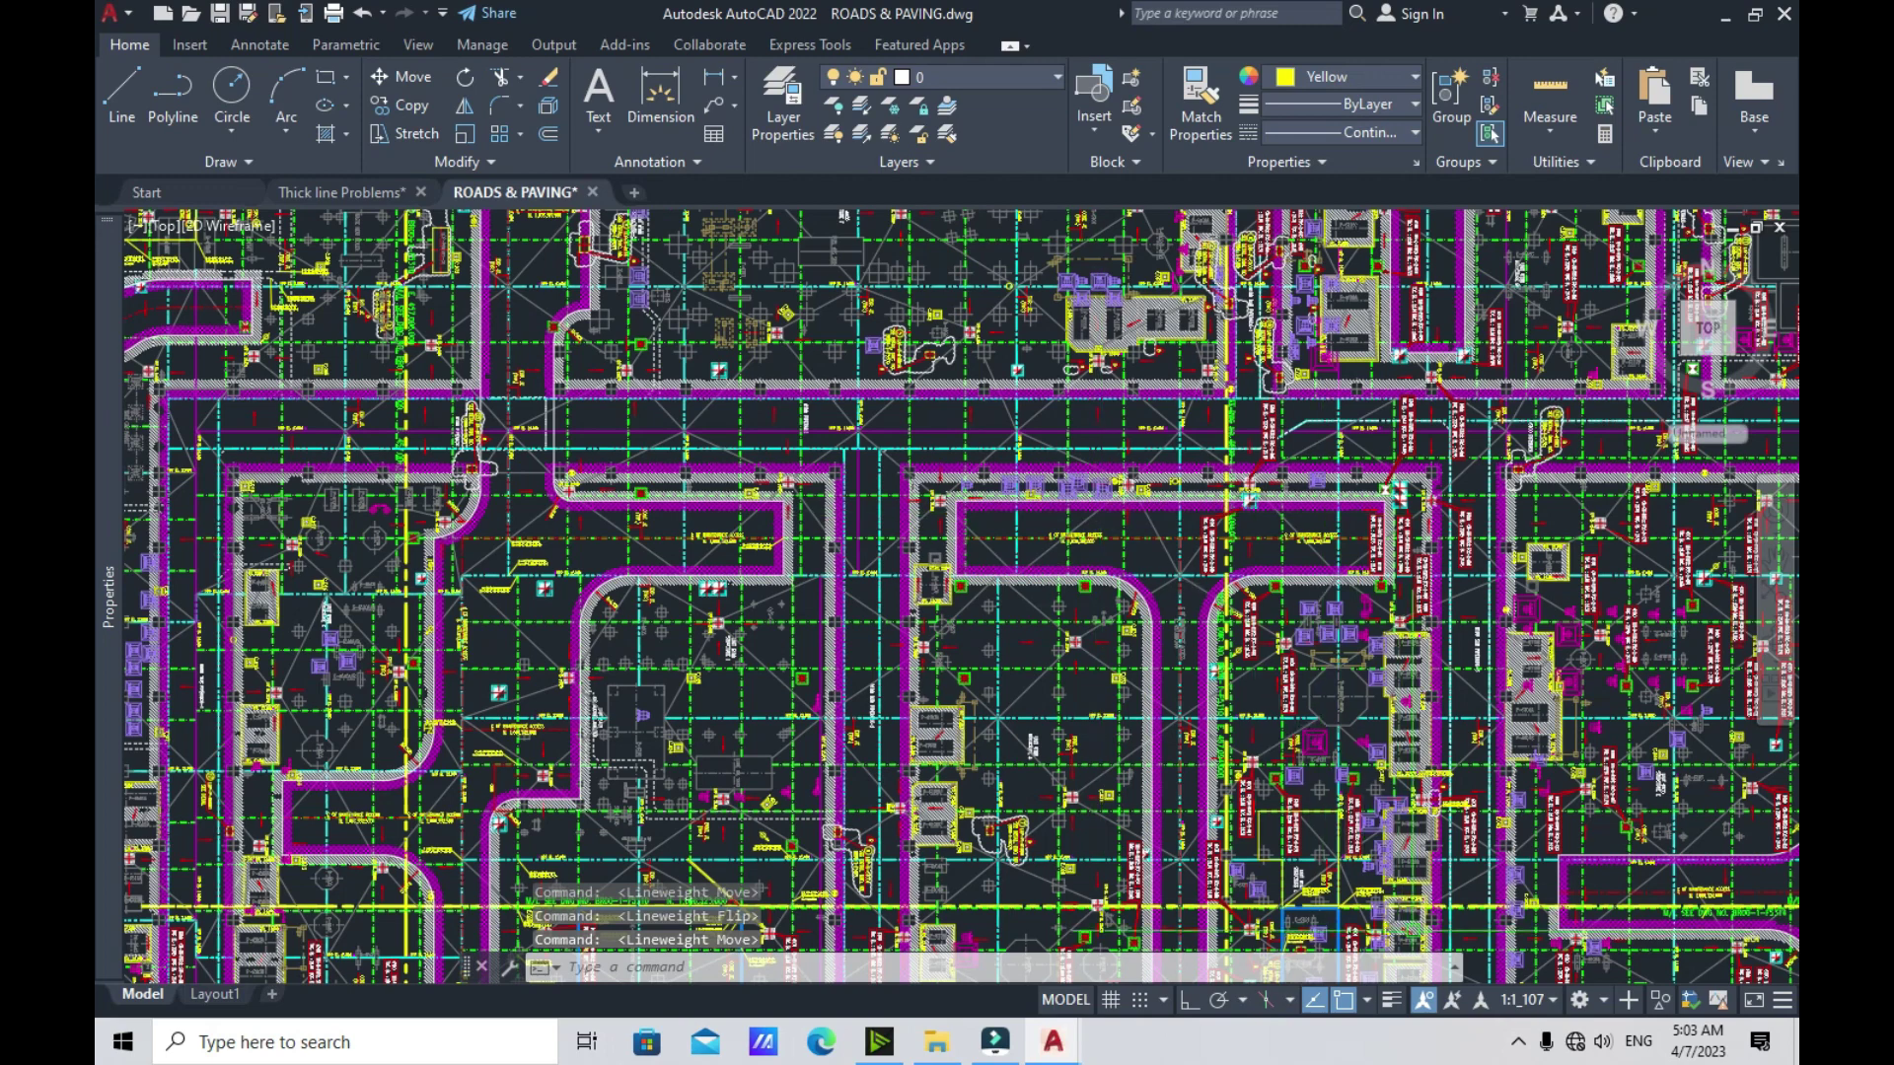
pyautogui.click(1397, 1000)
pyautogui.click(1392, 1001)
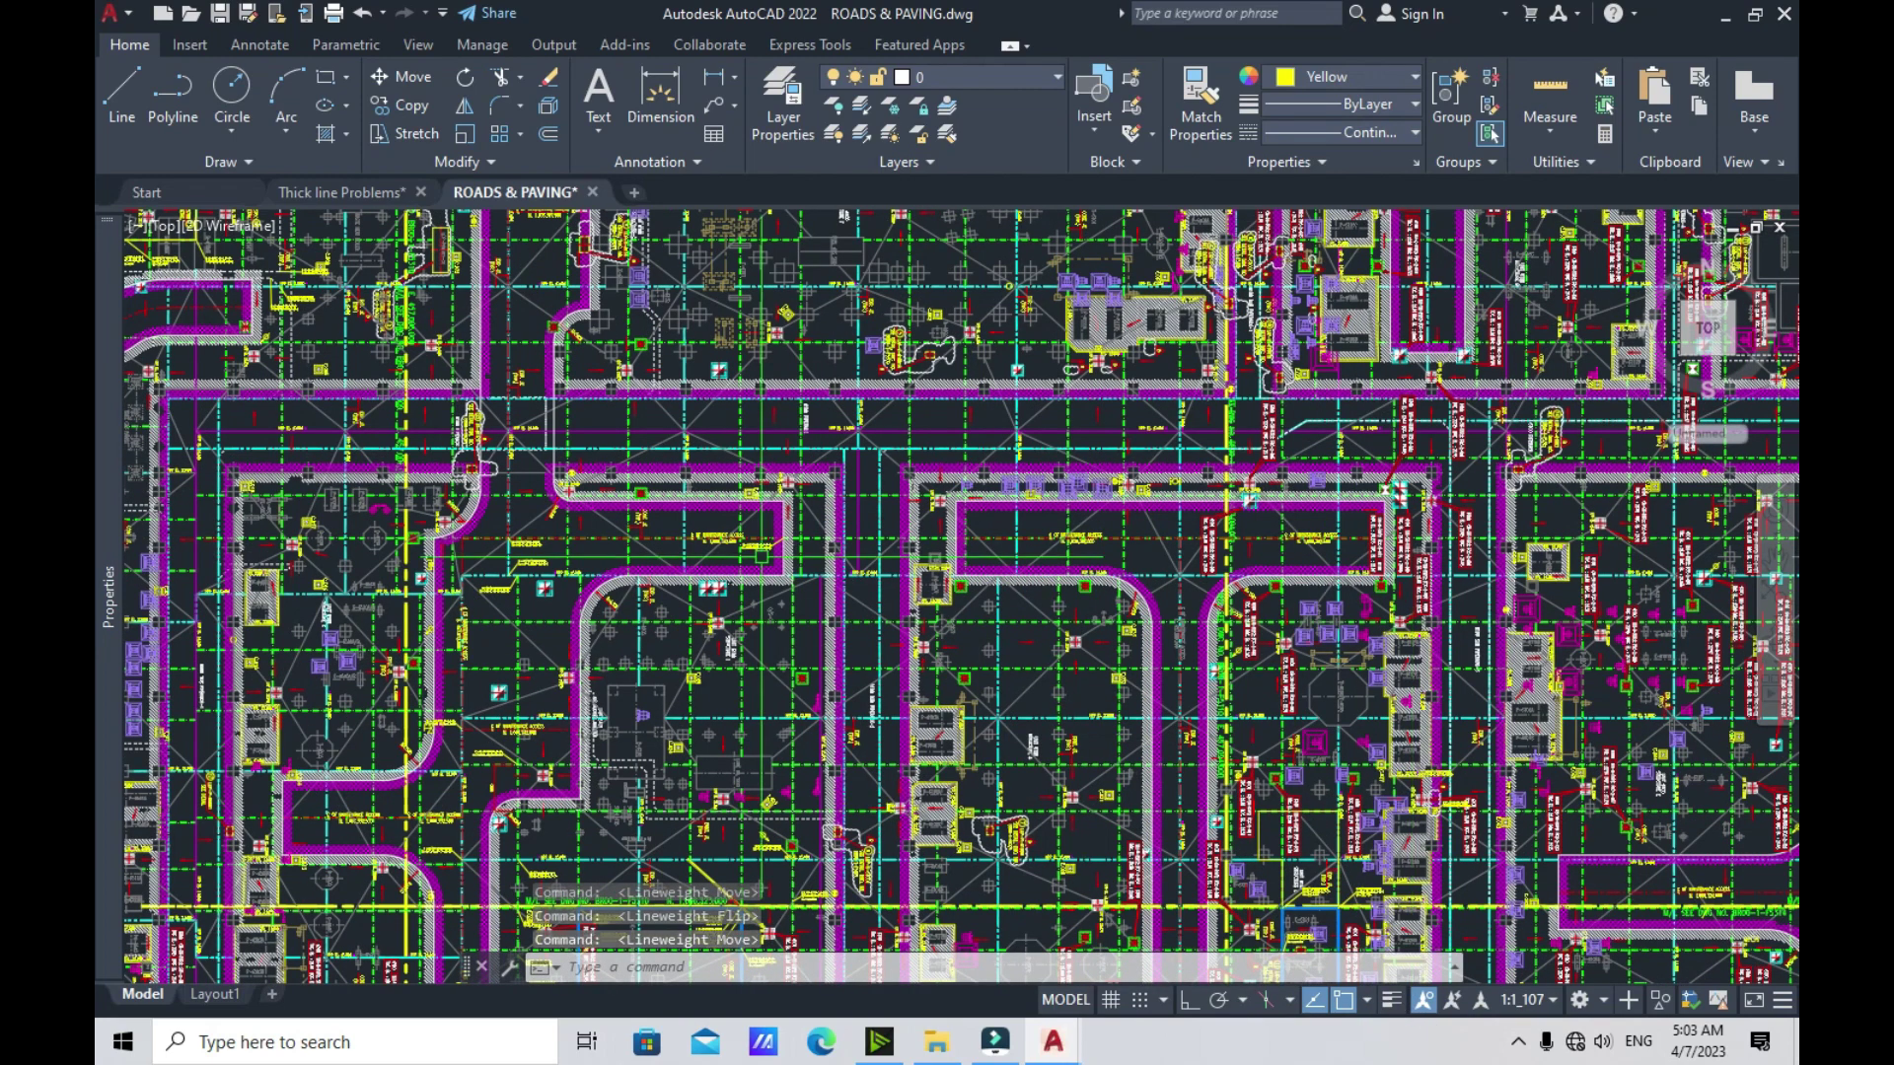
pyautogui.click(348, 192)
pyautogui.moveTo(1237, 636); pyautogui.dragTo(1187, 621, button='middle')
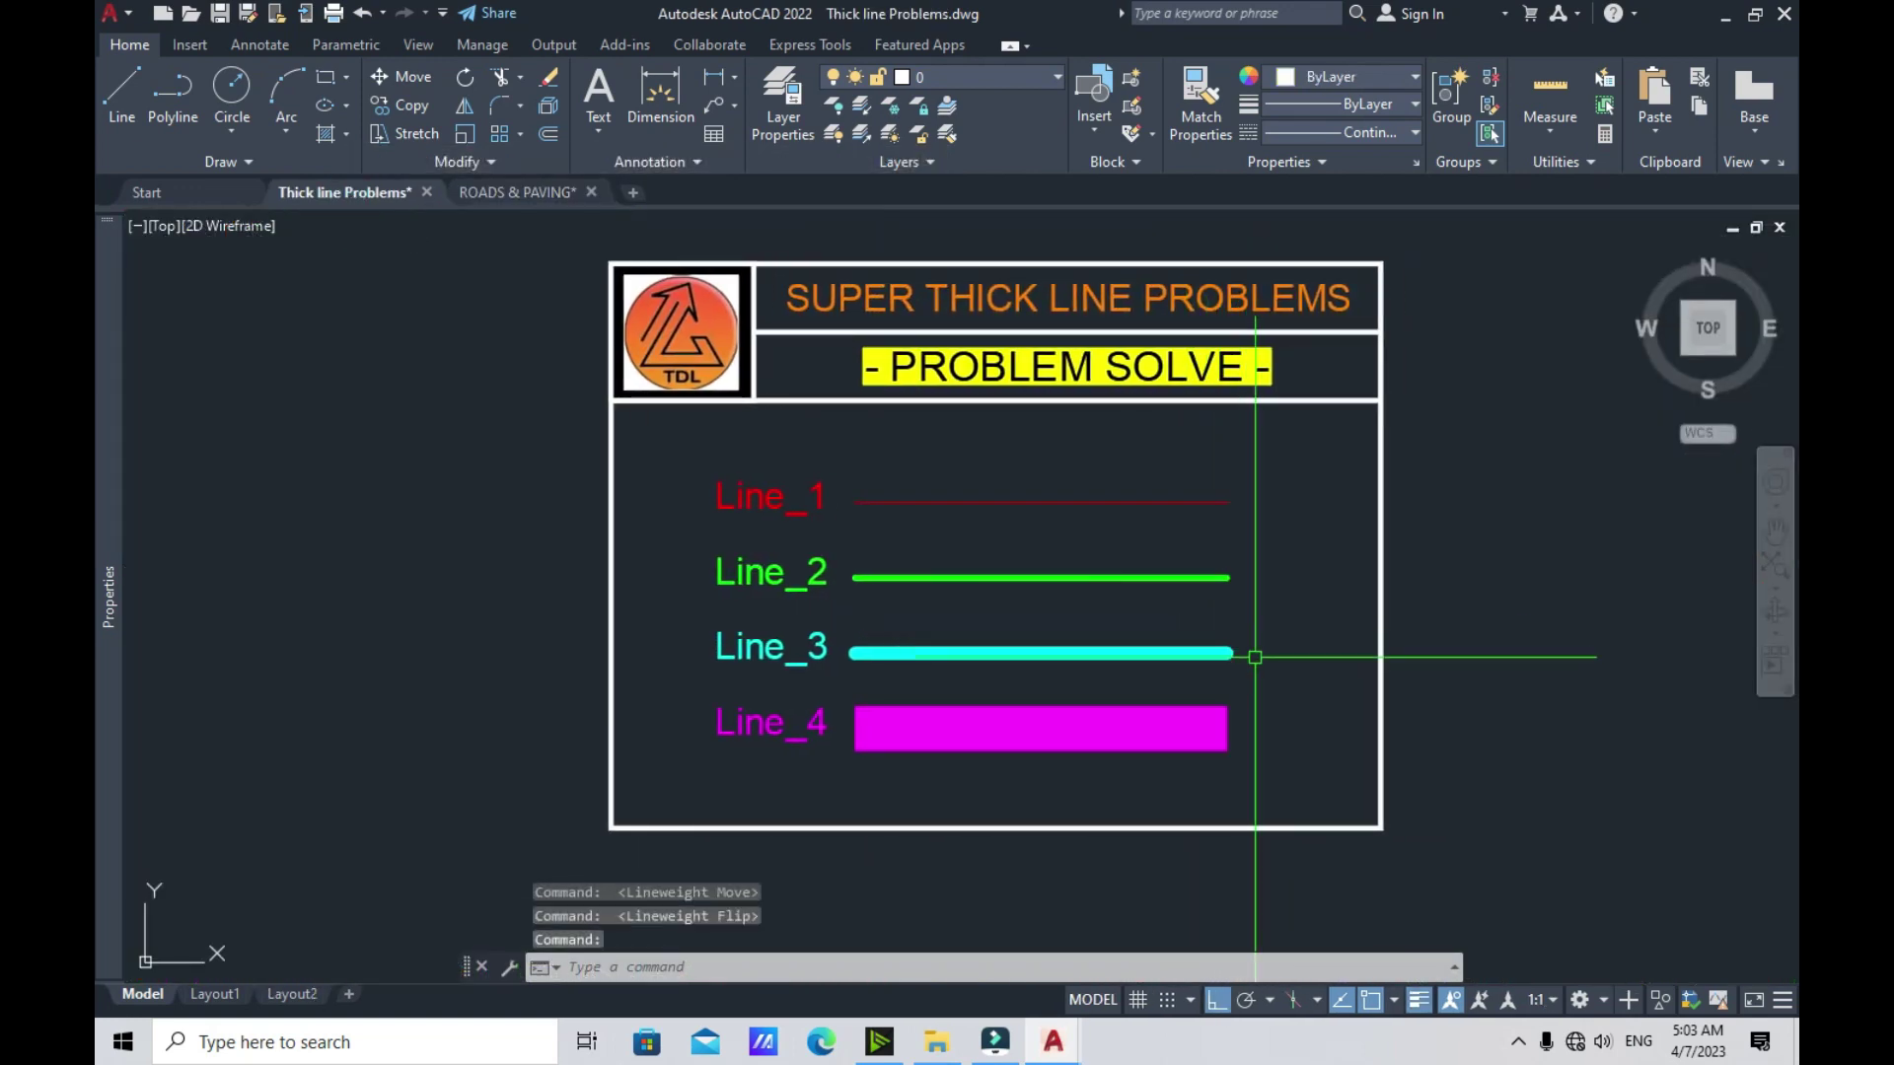
# Inspect the Line_4 layer row in Layer Properties, then reselect the magenta Line_4 polyline
pyautogui.click(1281, 692)
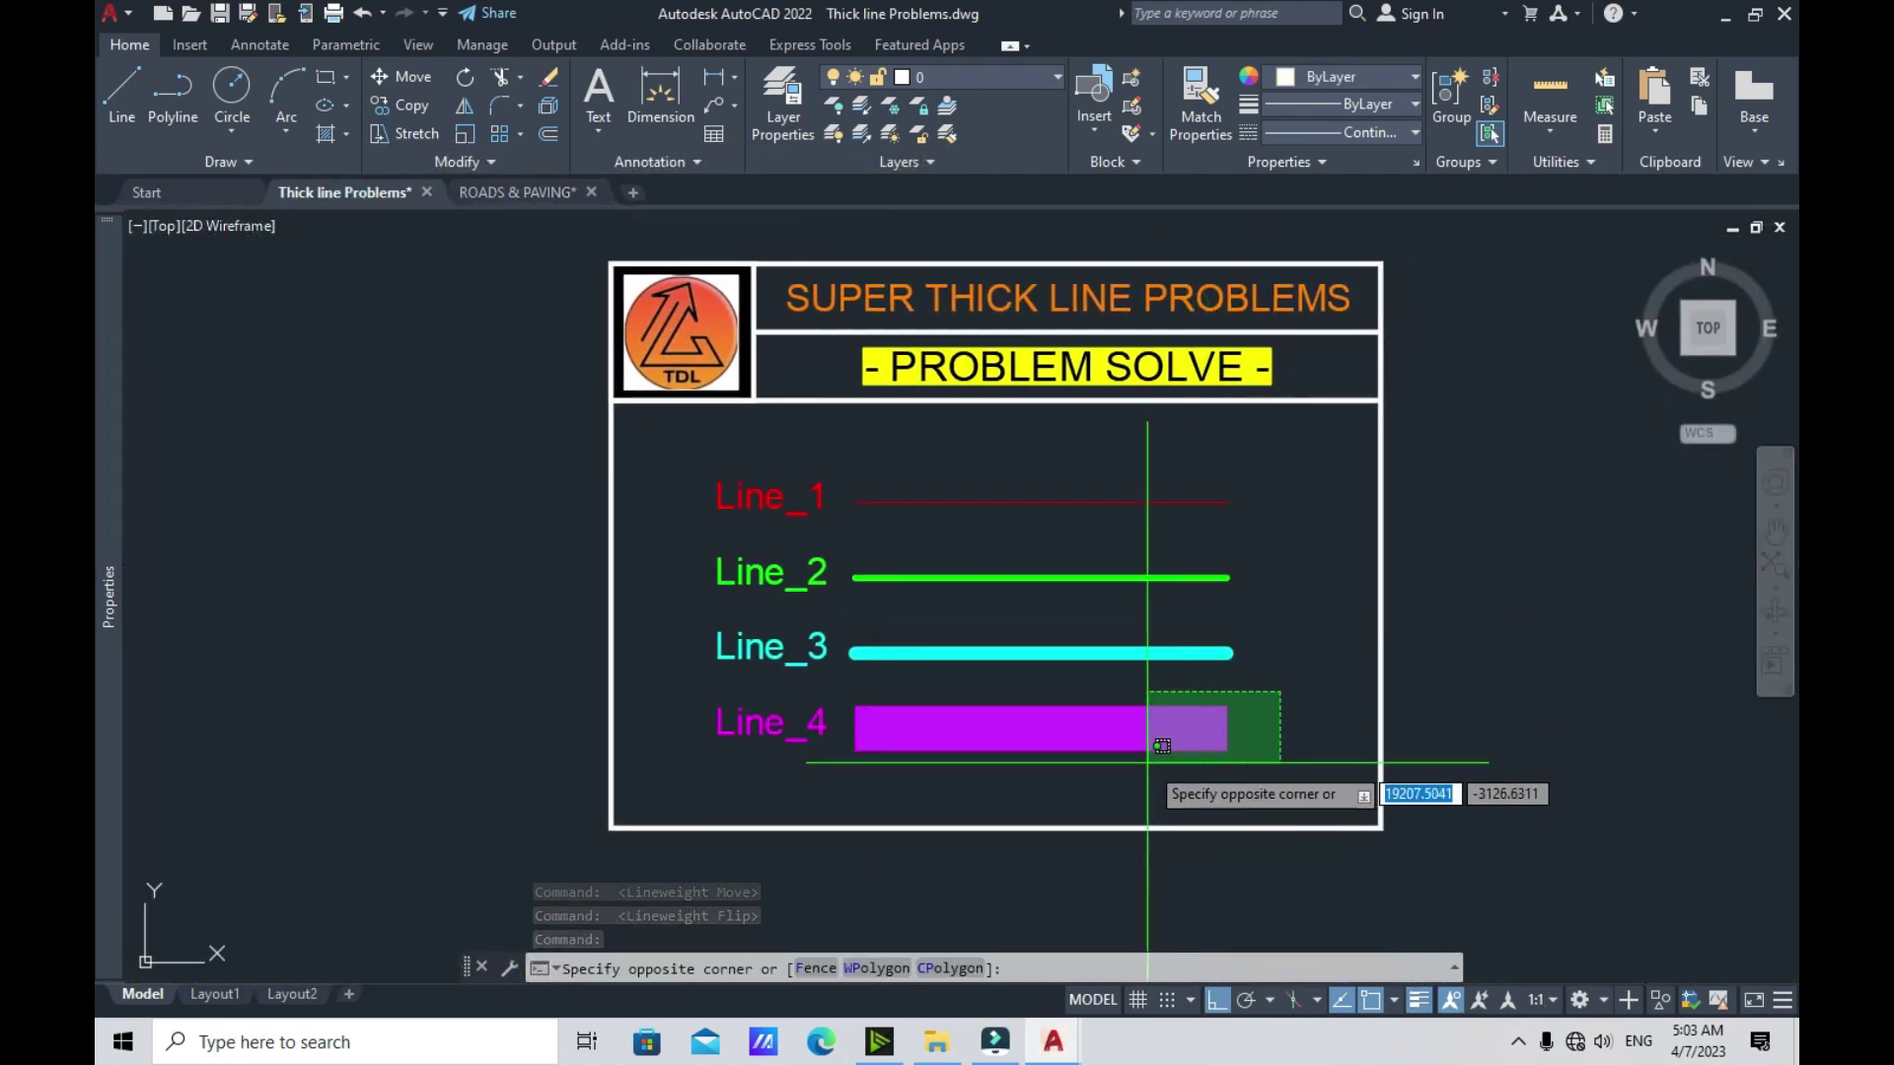
pyautogui.click(1144, 765)
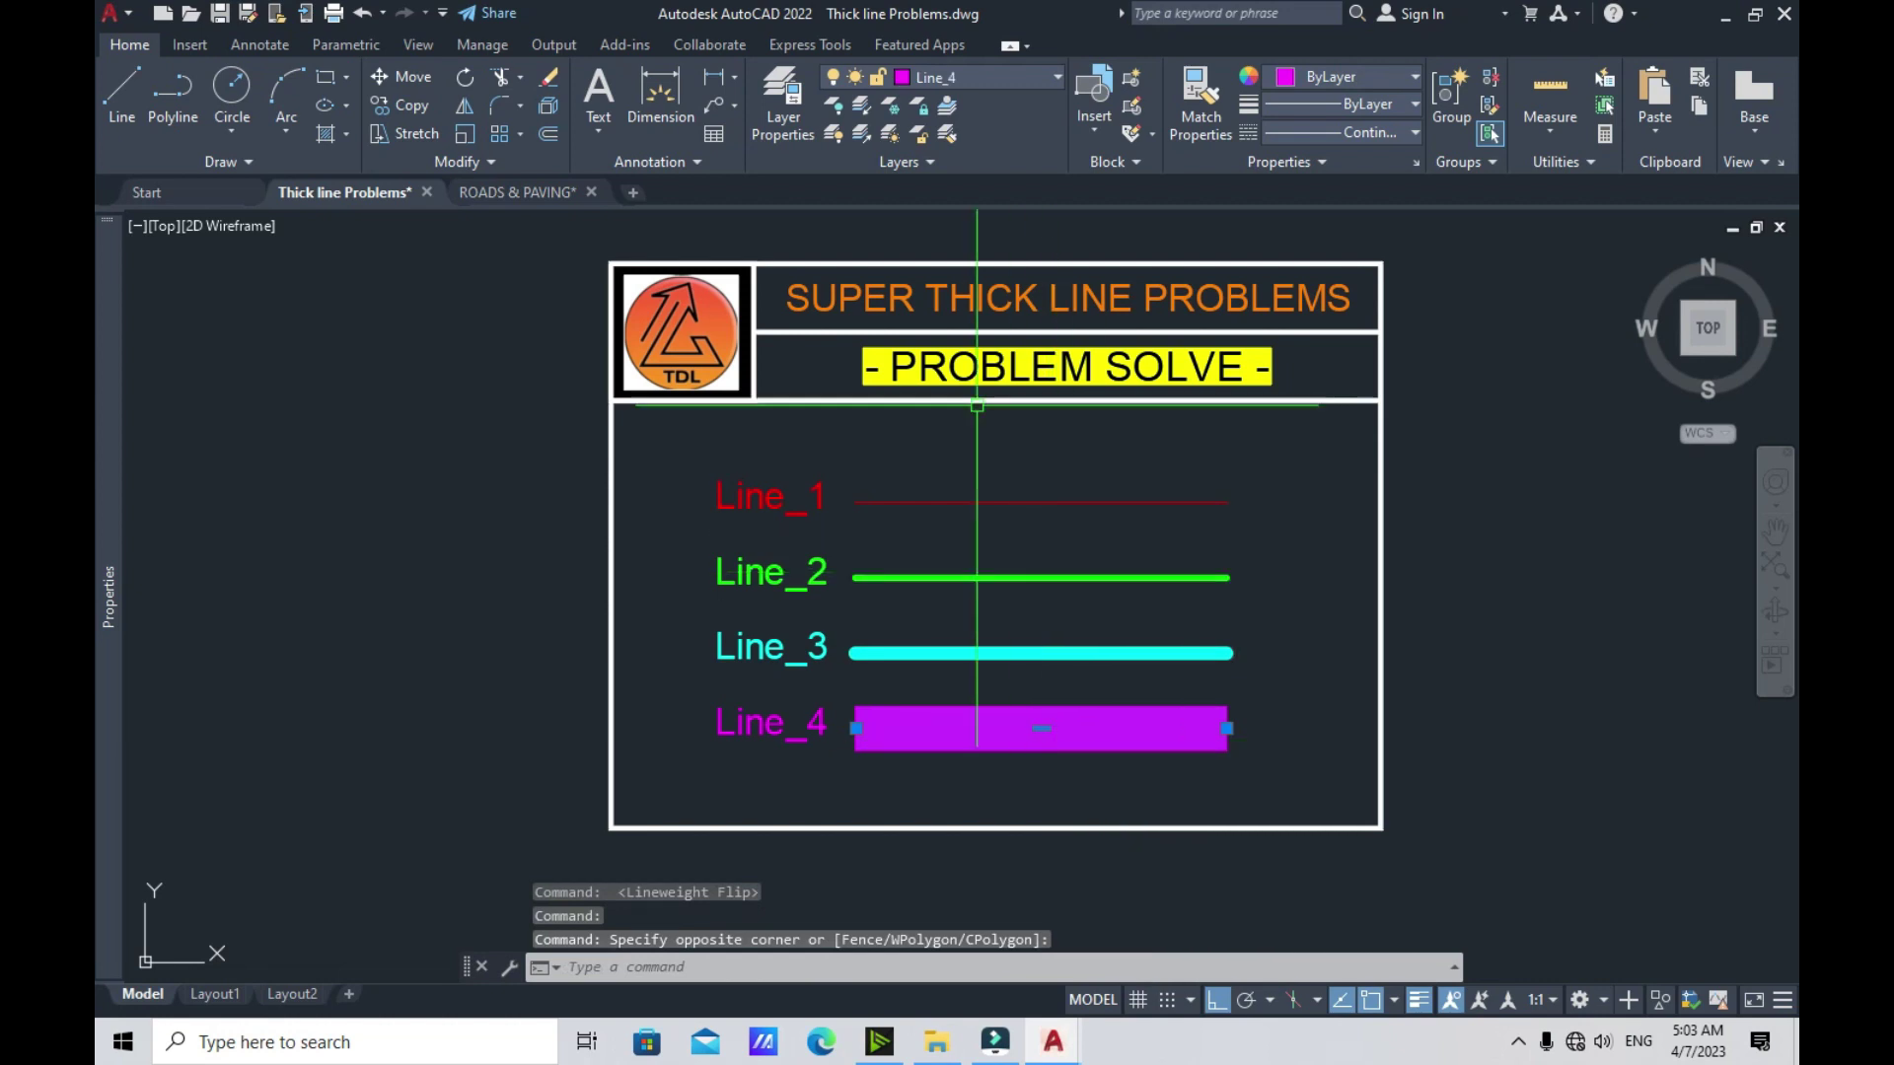
pyautogui.click(780, 130)
pyautogui.press('Escape')
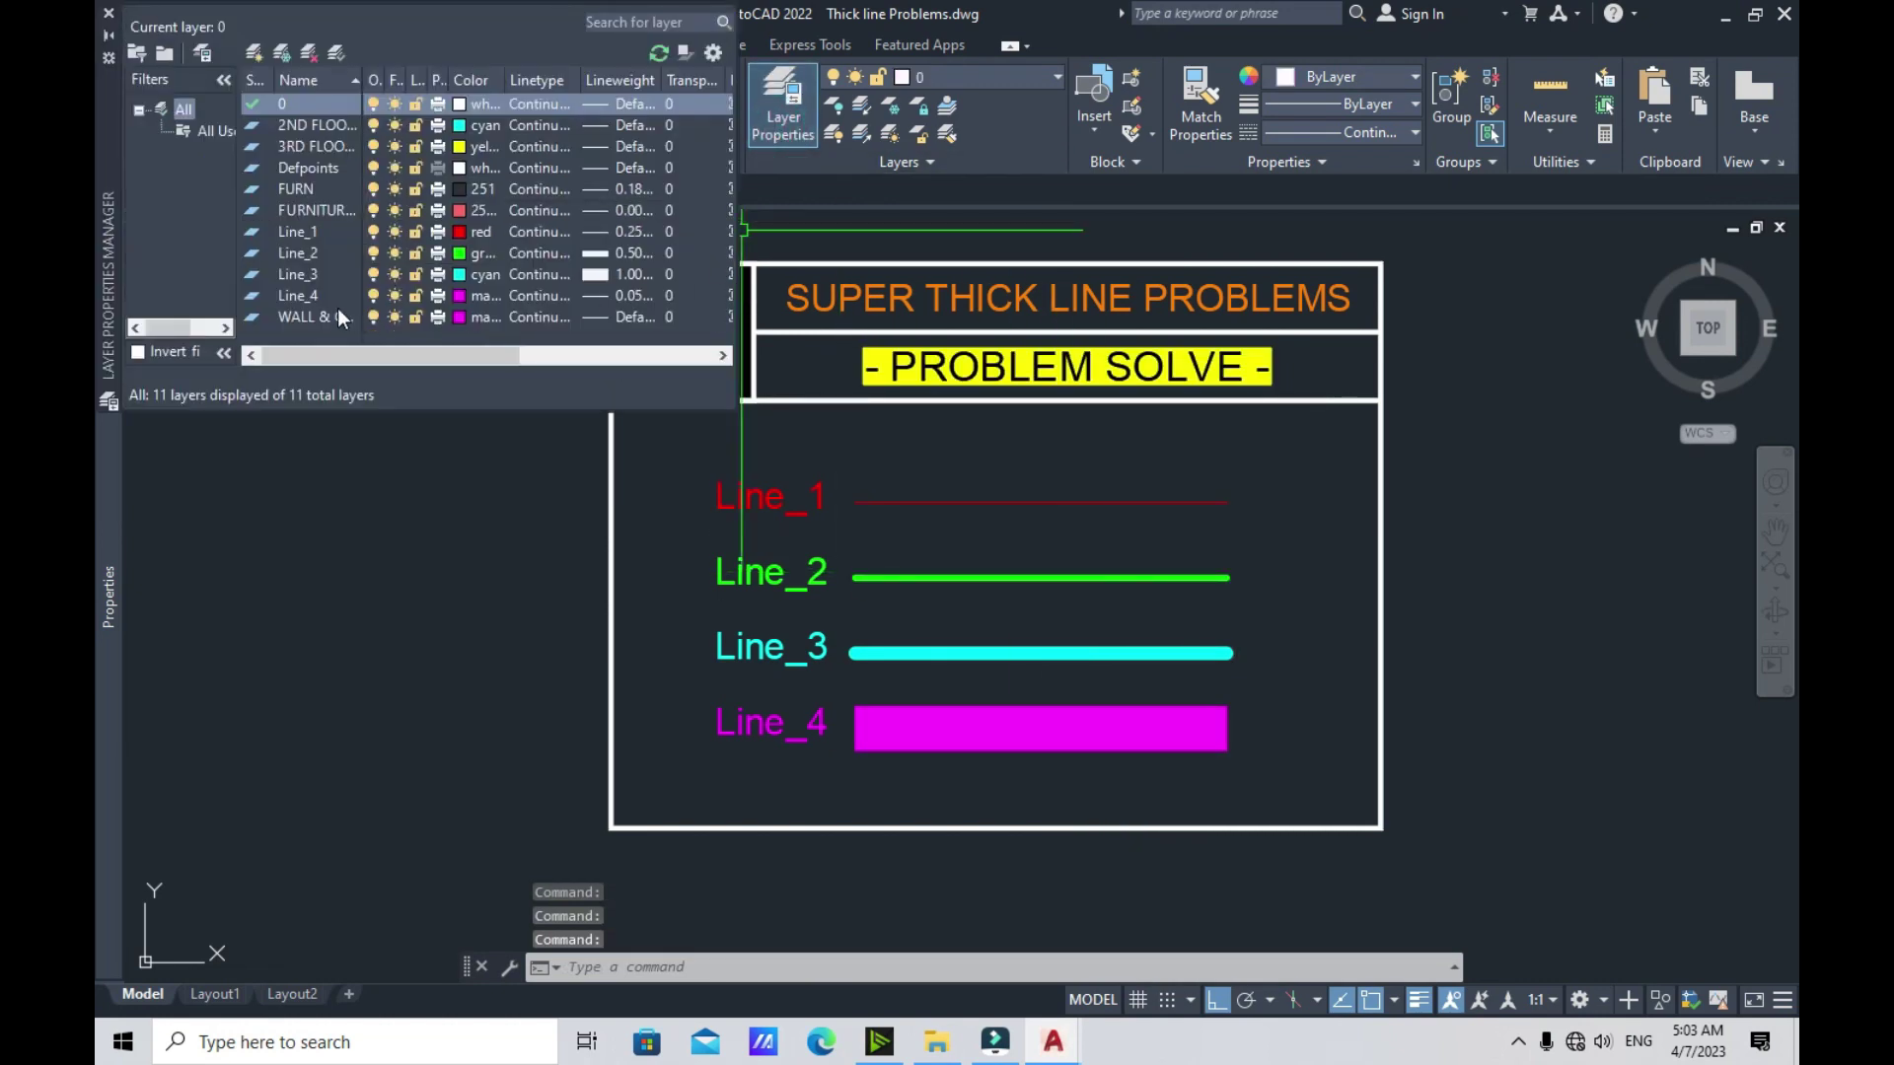
pyautogui.click(299, 296)
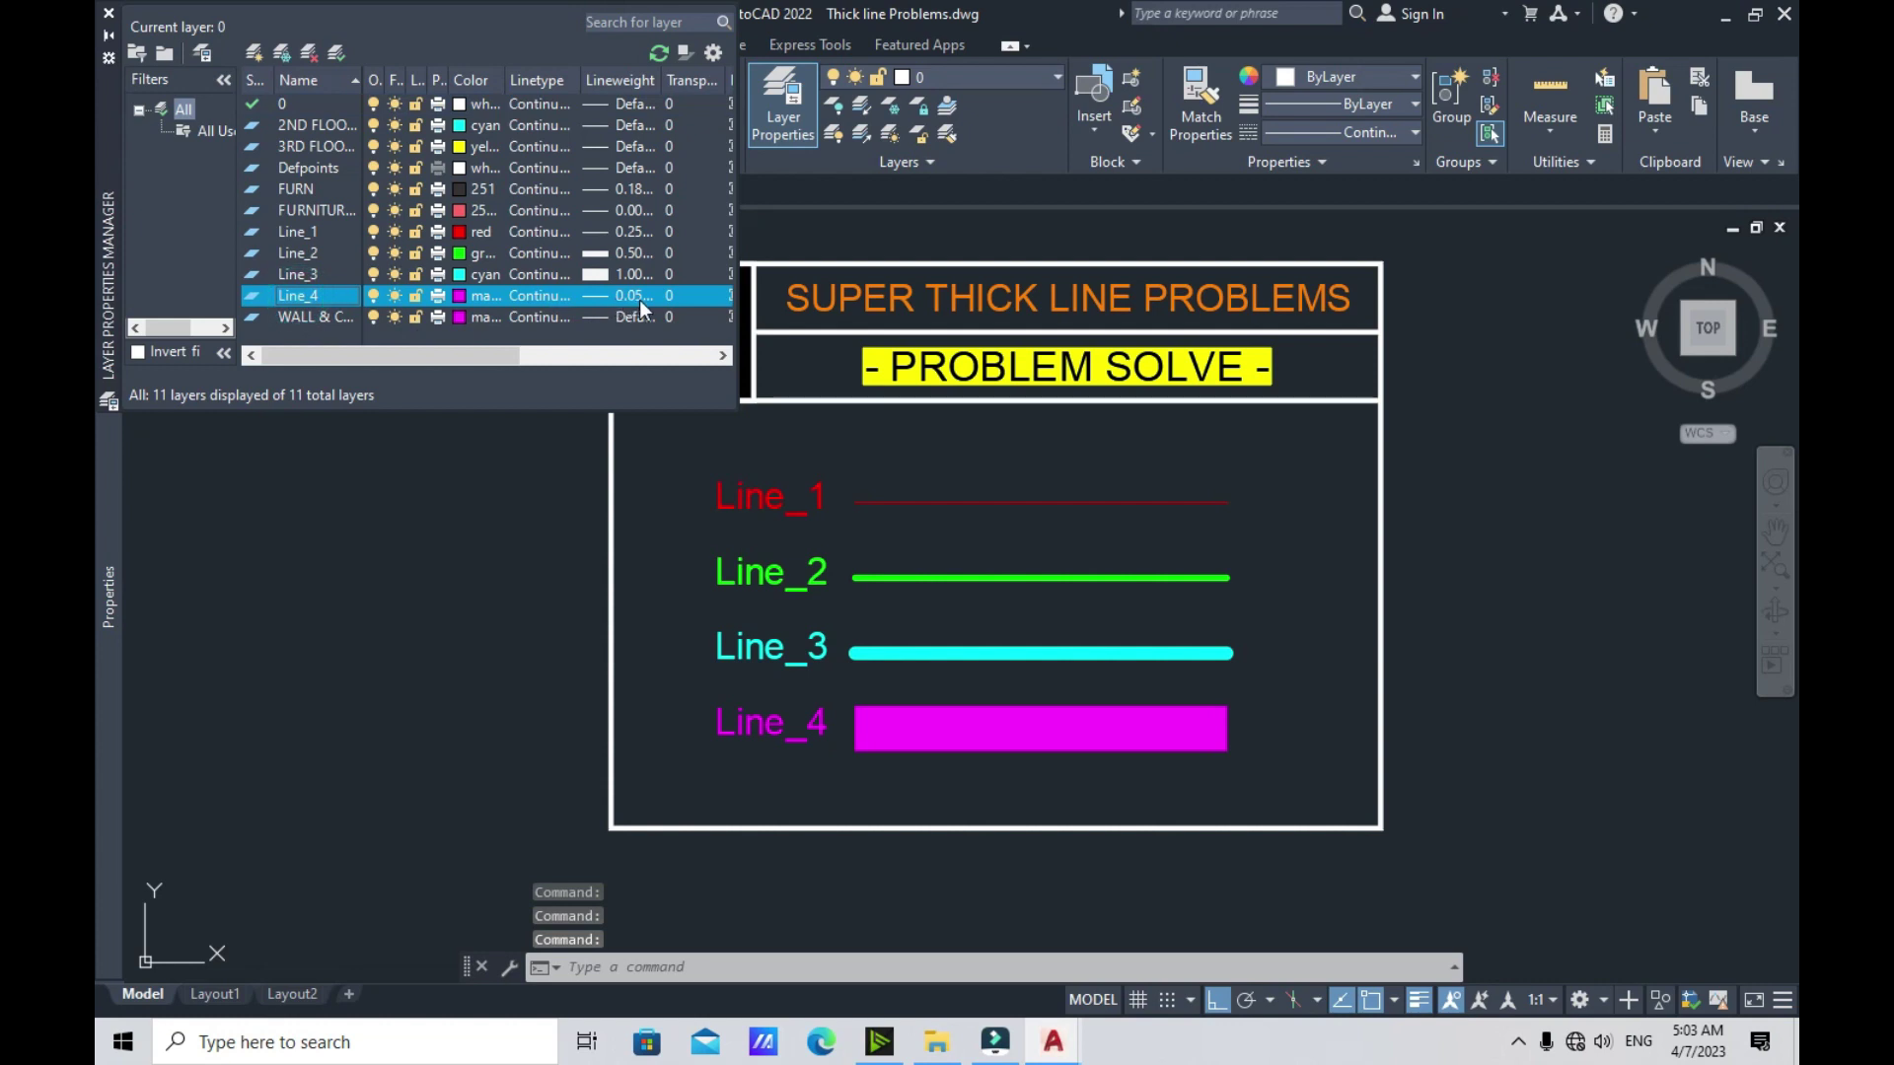
pyautogui.click(109, 13)
pyautogui.click(1167, 742)
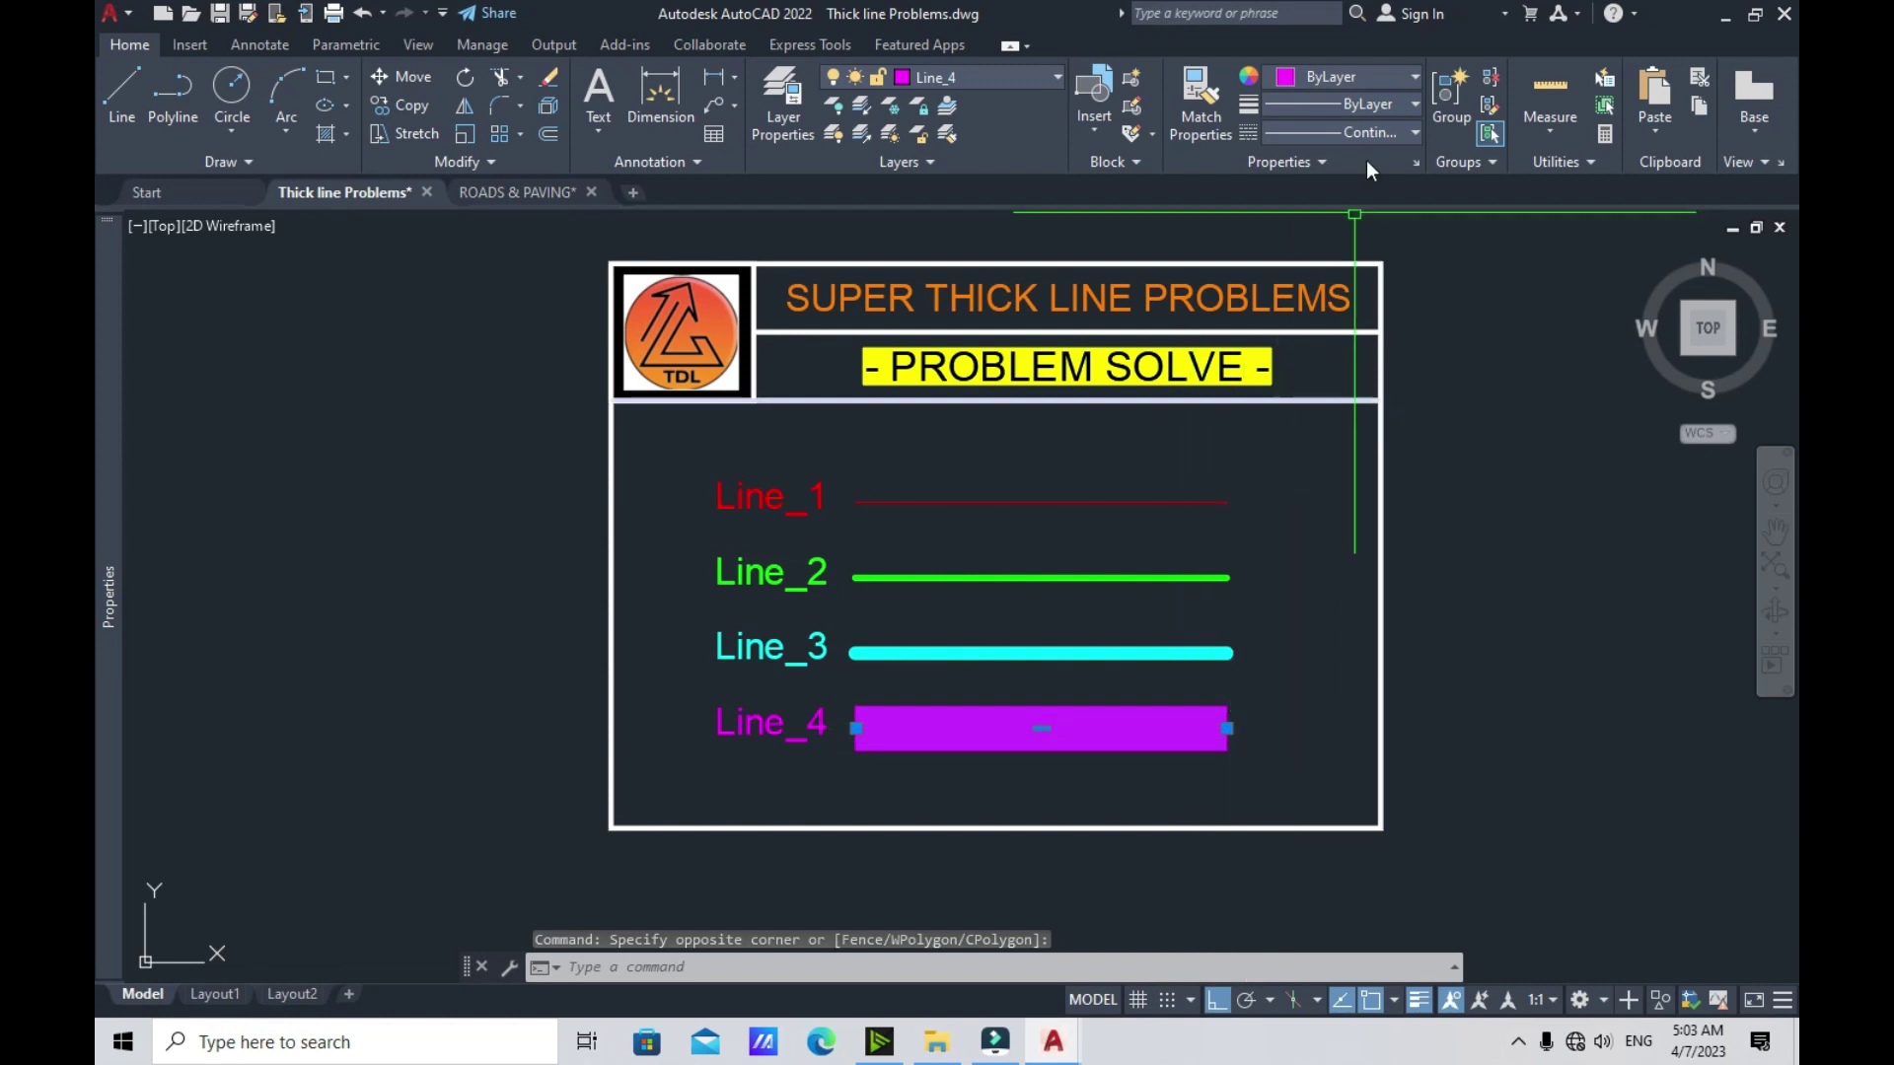
# Set the Line_4 polyline's lineweight to 0.00 mm
pyautogui.click(1375, 102)
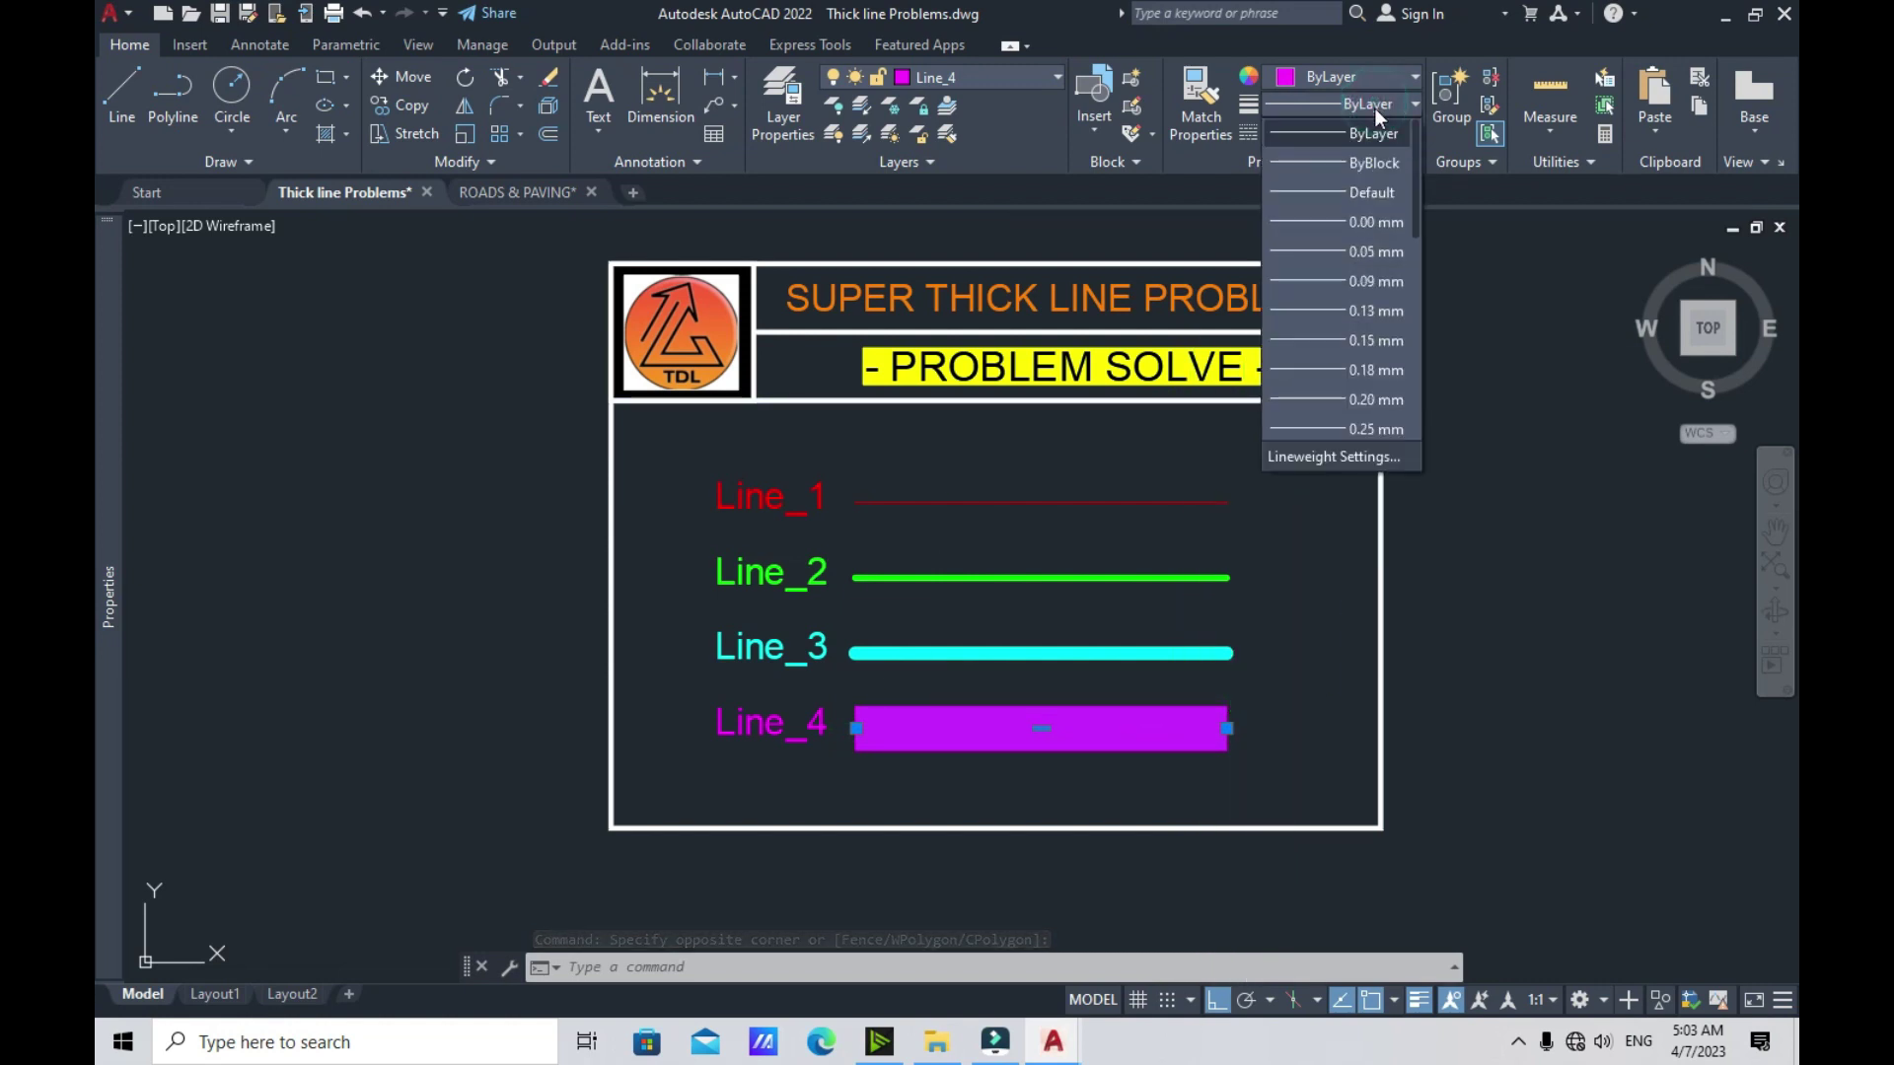
pyautogui.scroll(2, 1365, 200)
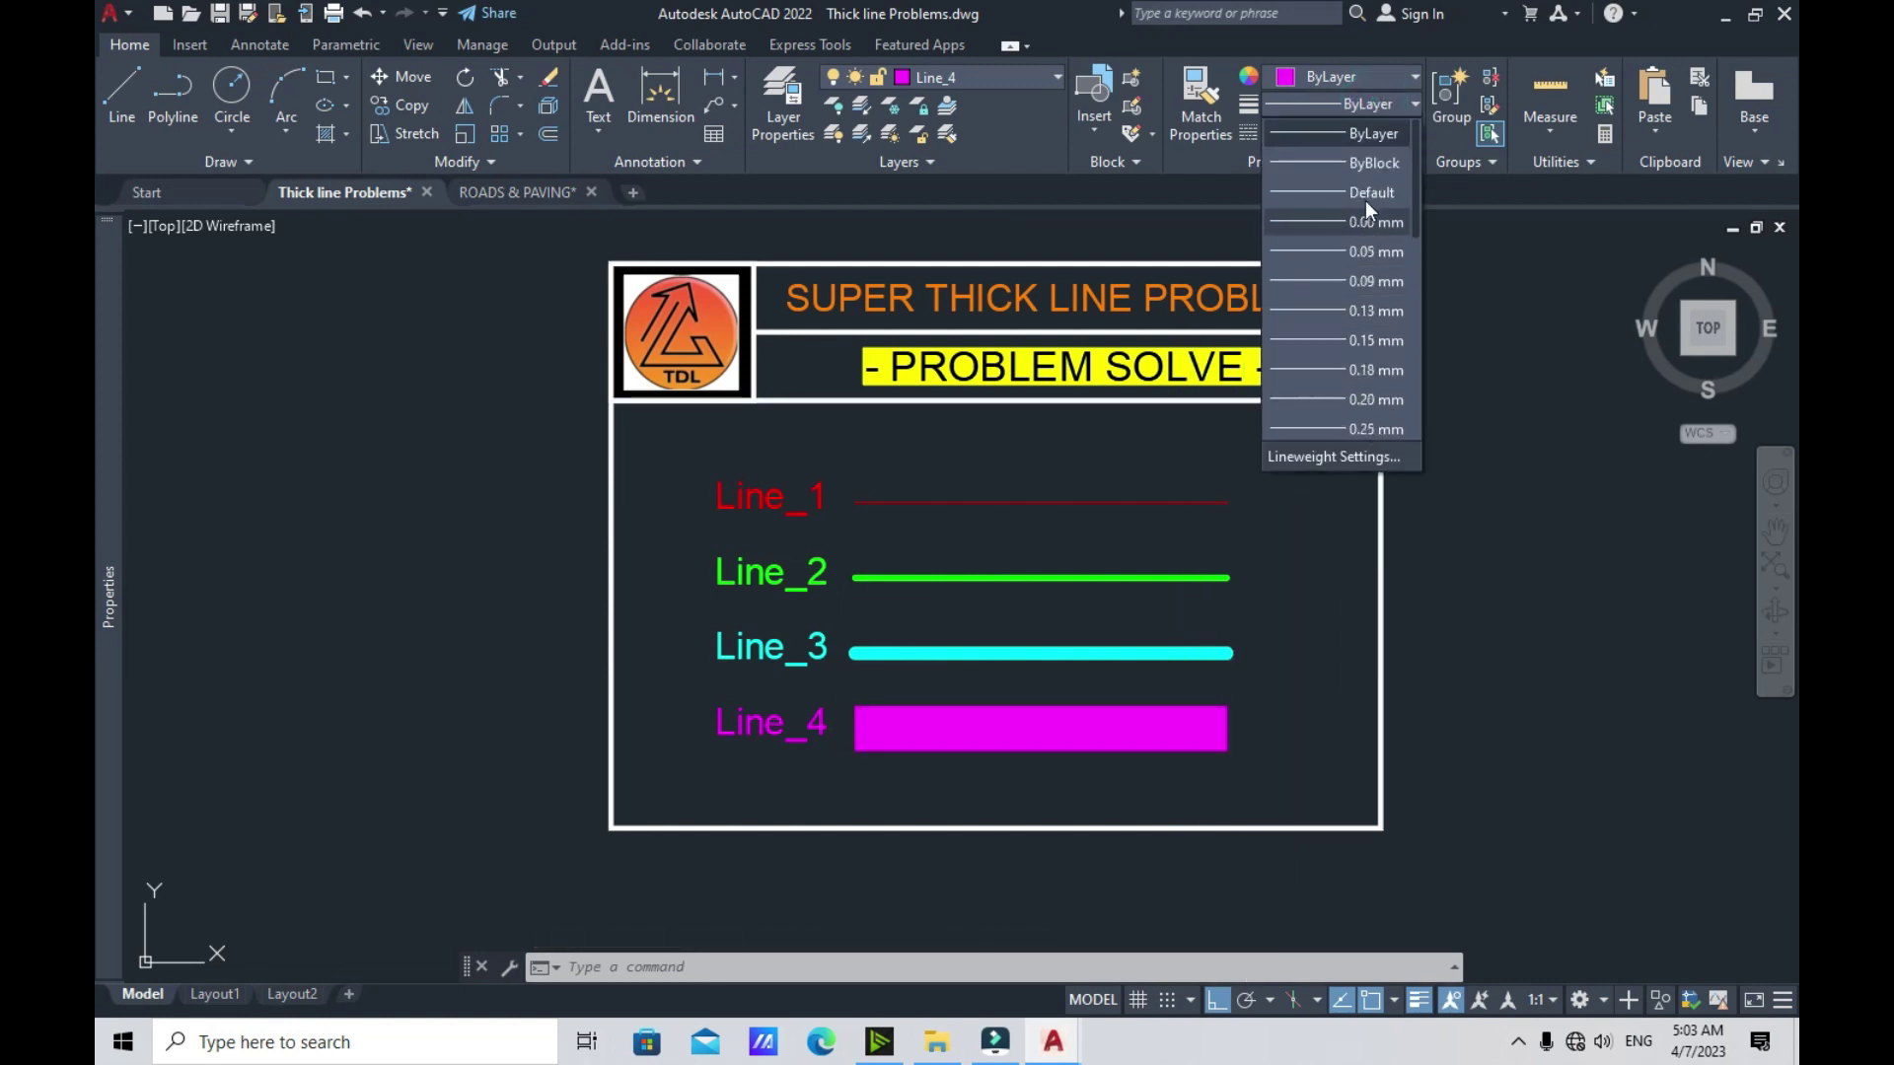
pyautogui.click(1365, 222)
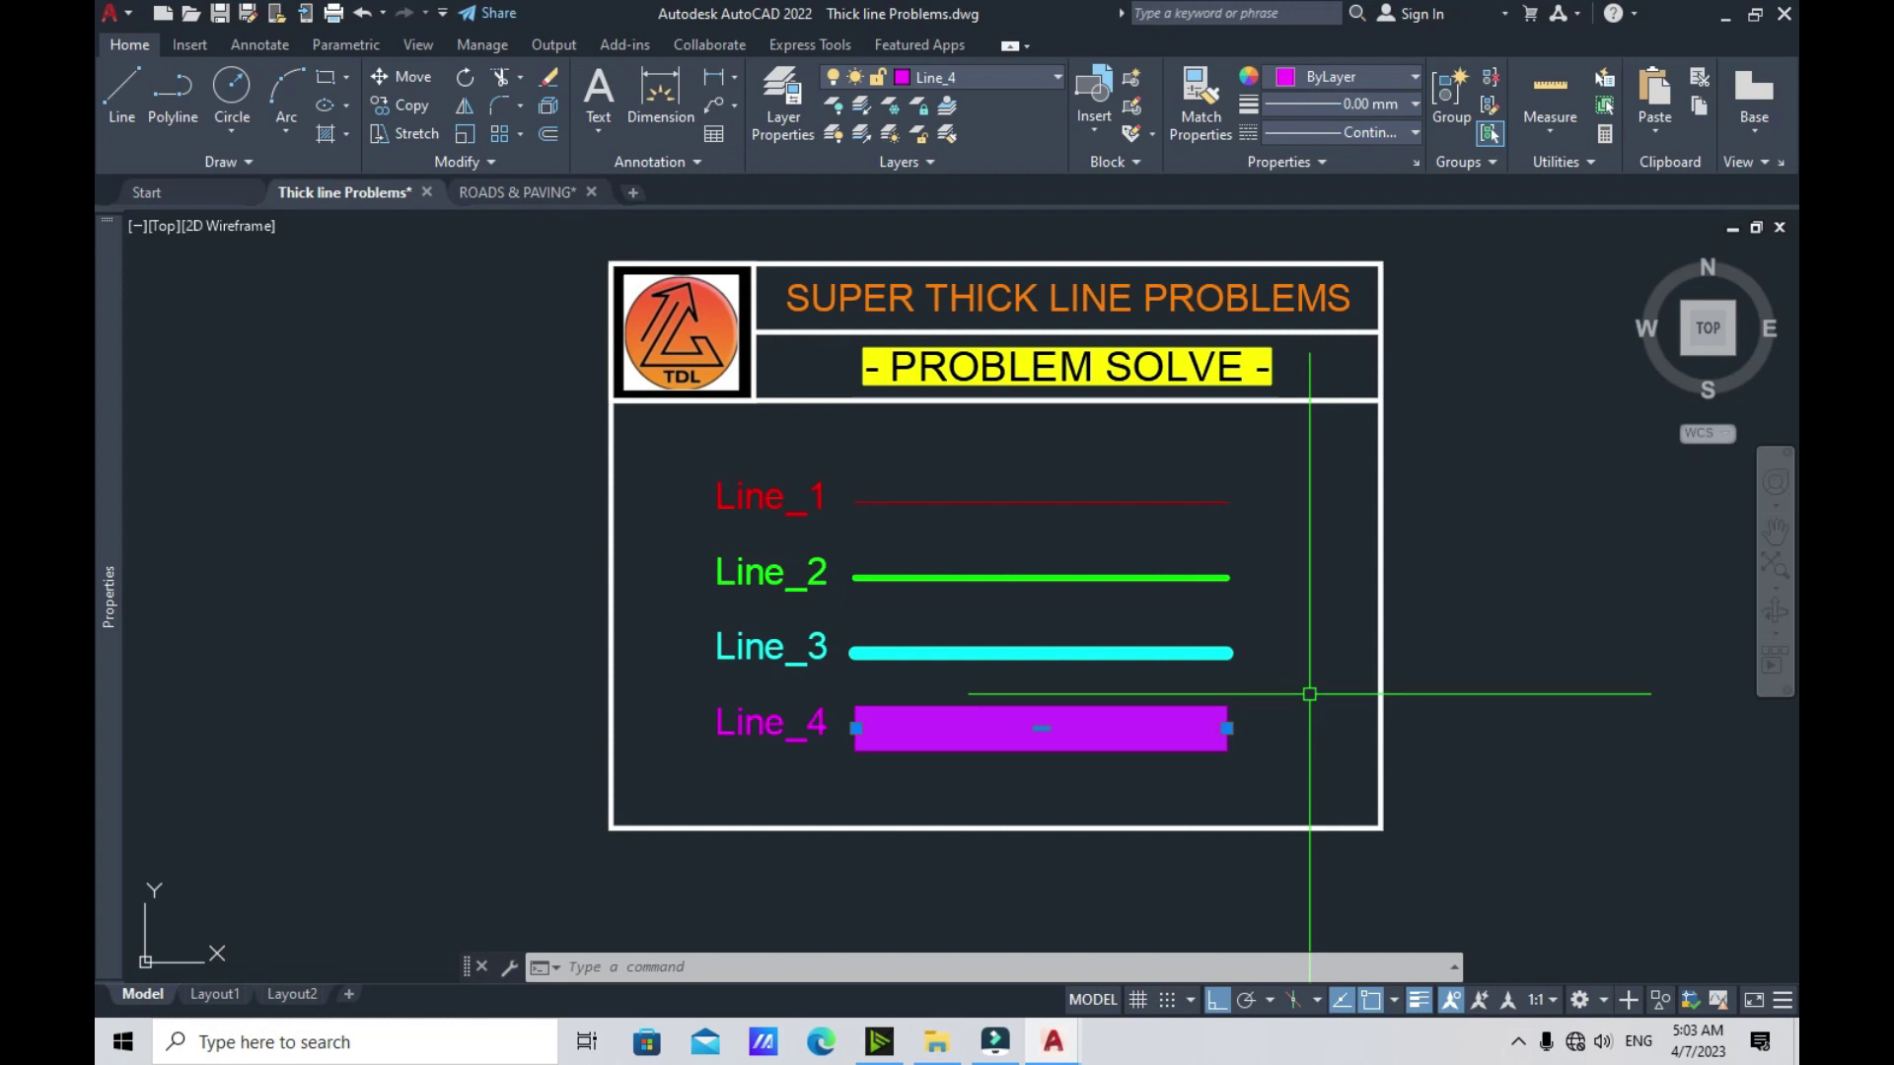
# Toggle lineweight display on and off several times, leaving lineweights hidden
pyautogui.click(1419, 1001)
pyautogui.click(1419, 1000)
pyautogui.click(1422, 998)
pyautogui.click(1420, 999)
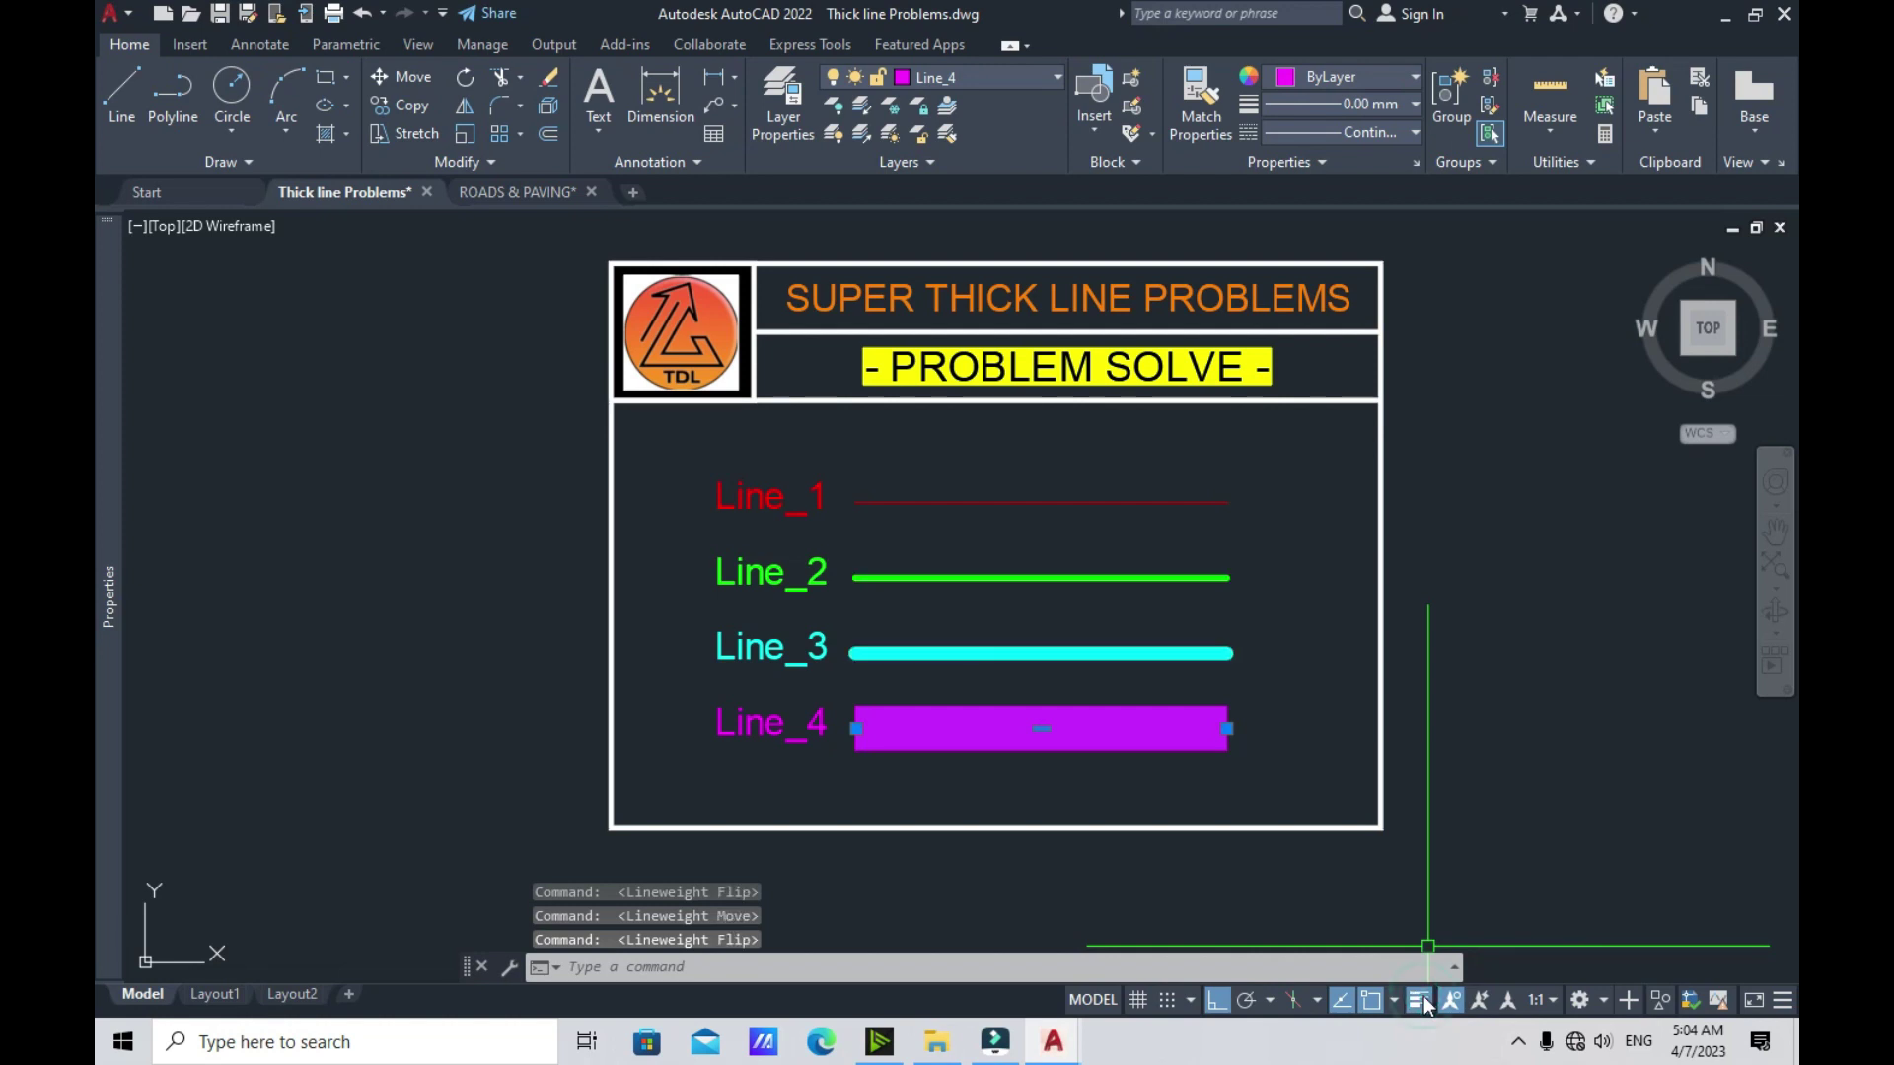
pyautogui.click(1421, 998)
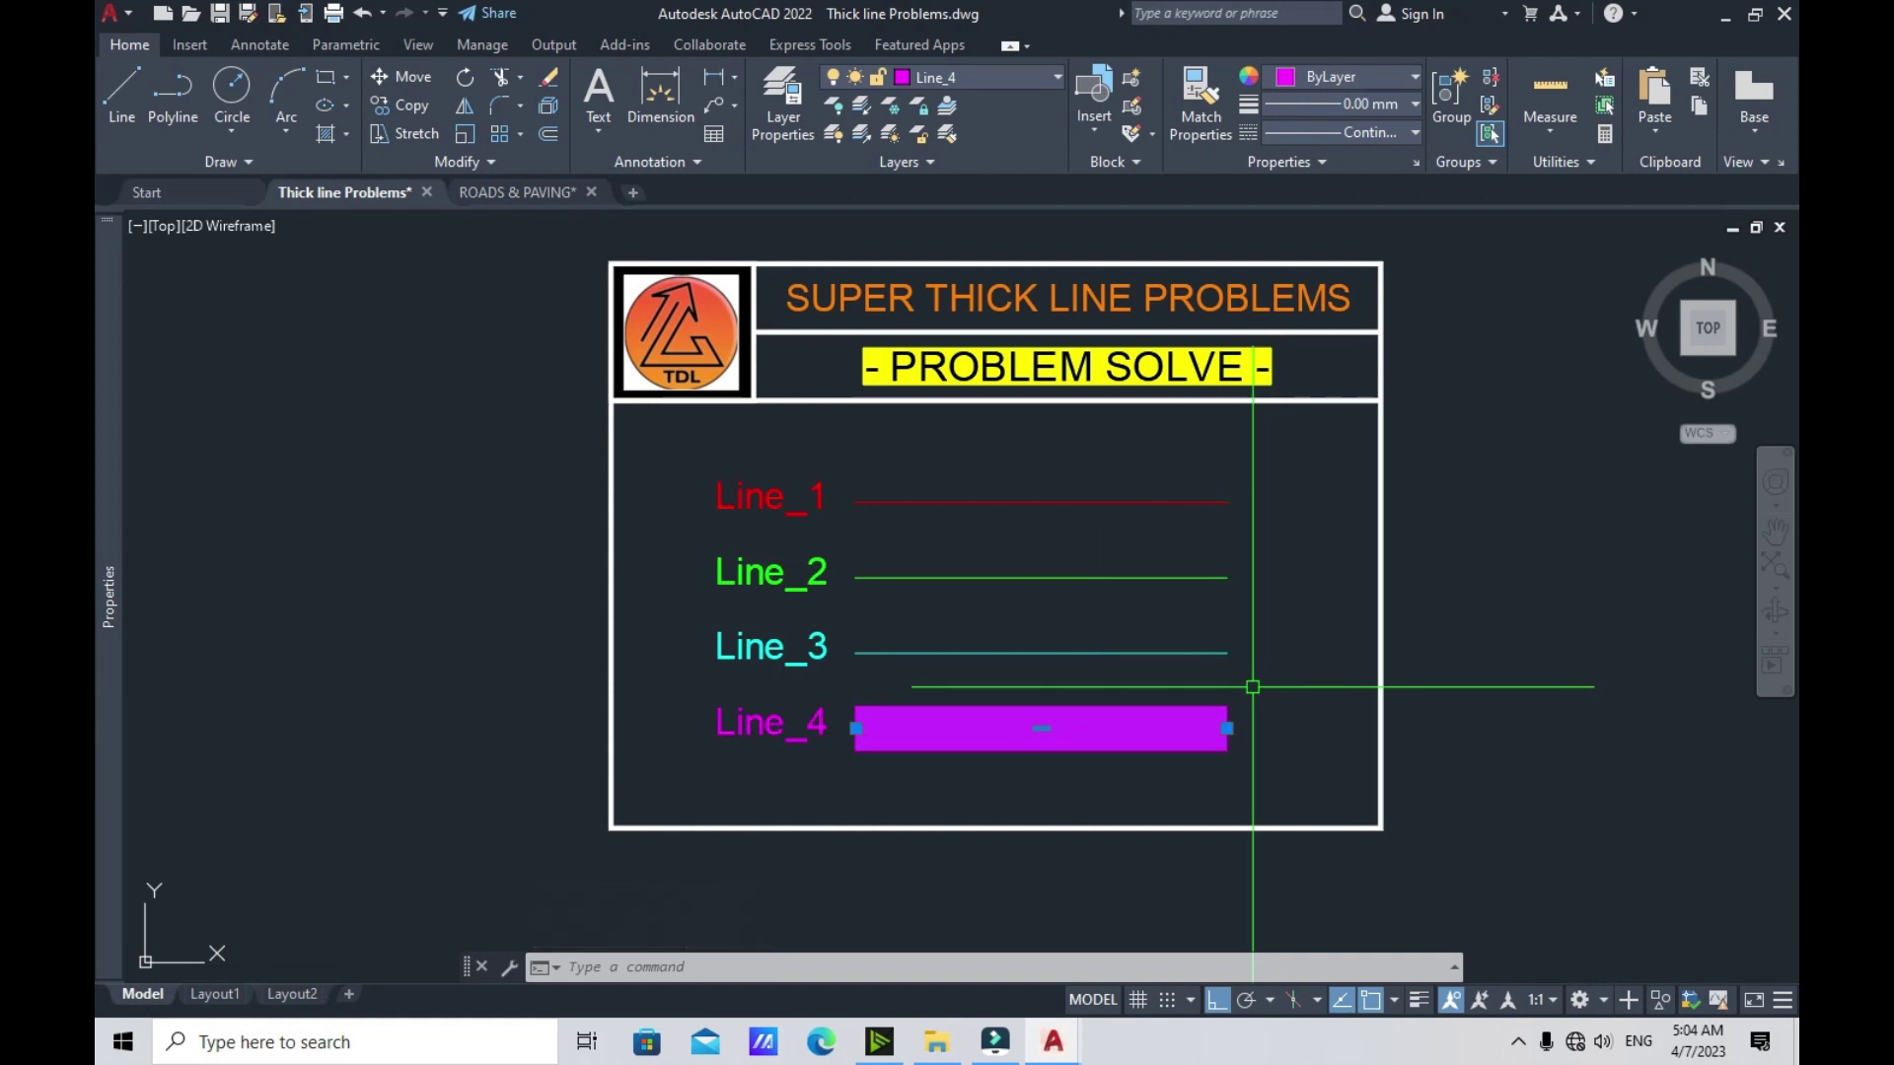
# Set the Line_4 polyline's Global width to 0.00 in the Properties palette
pyautogui.moveTo(96, 583)
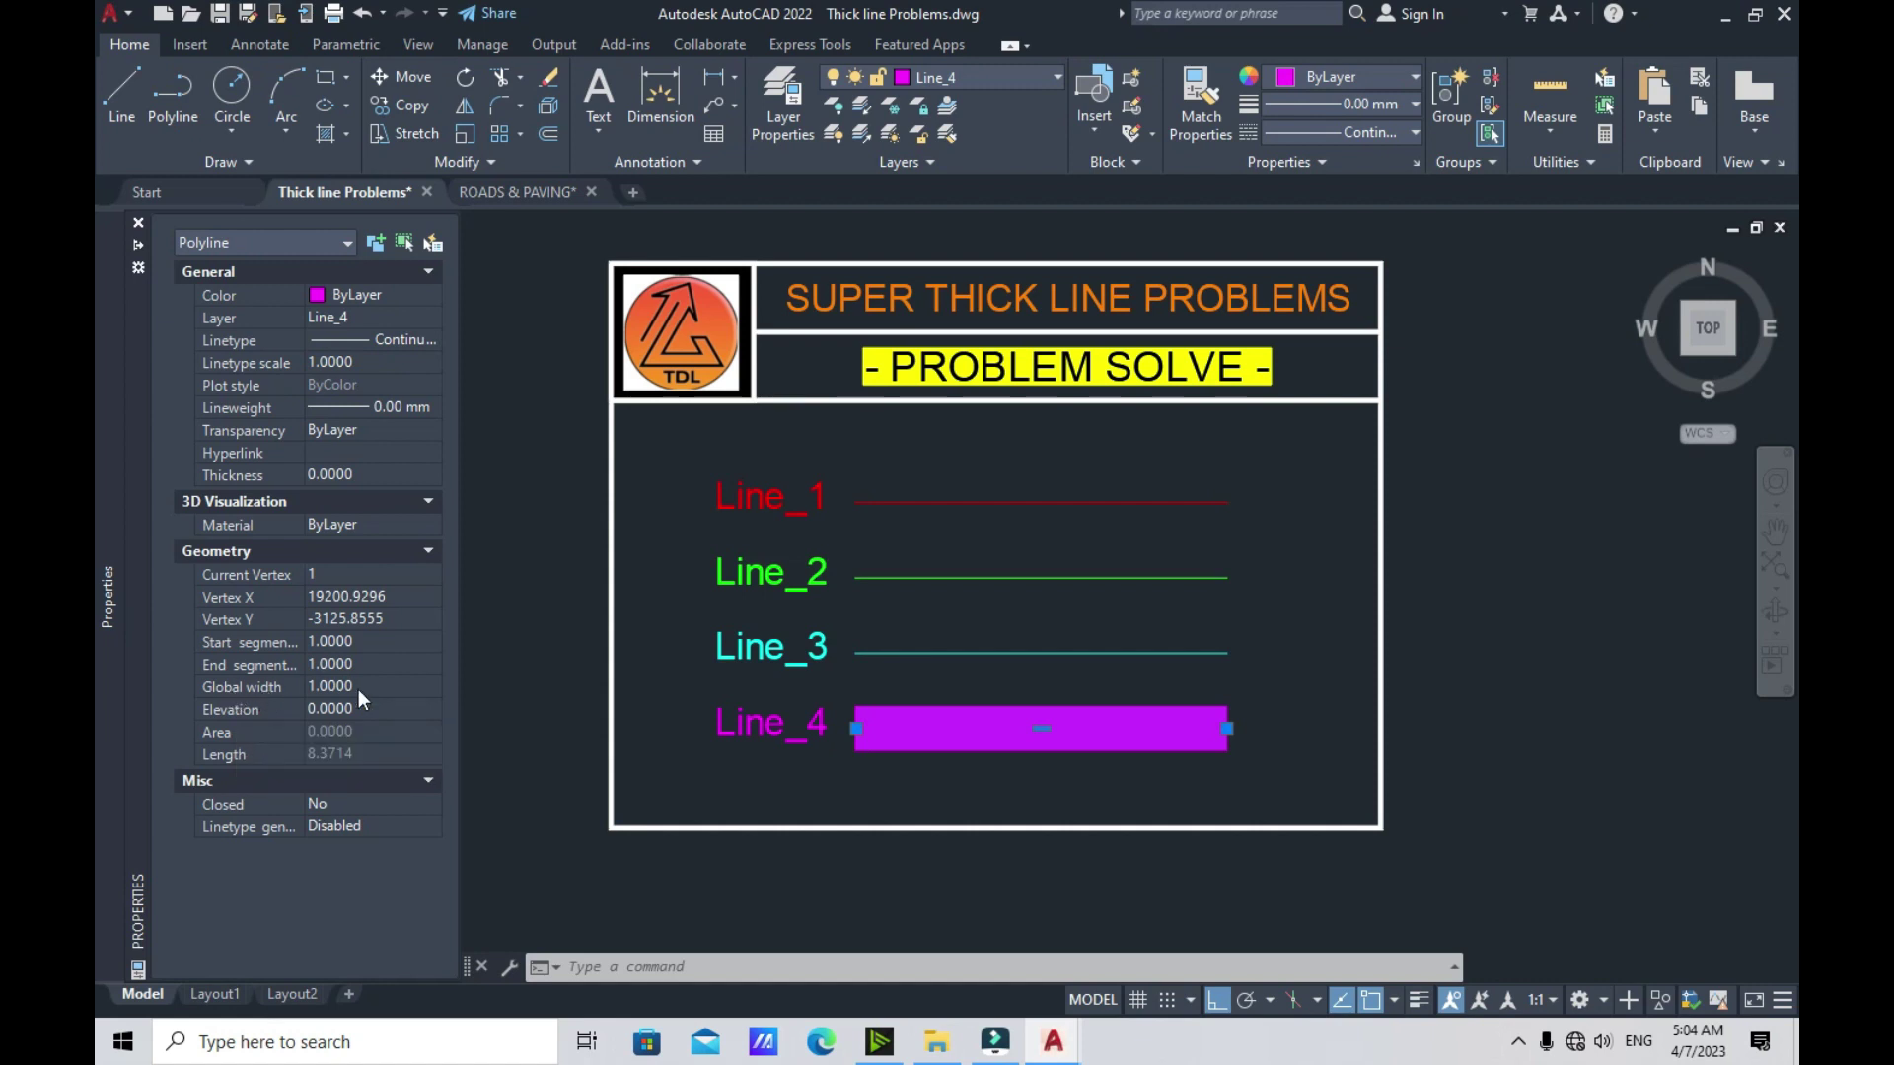
pyautogui.click(388, 687)
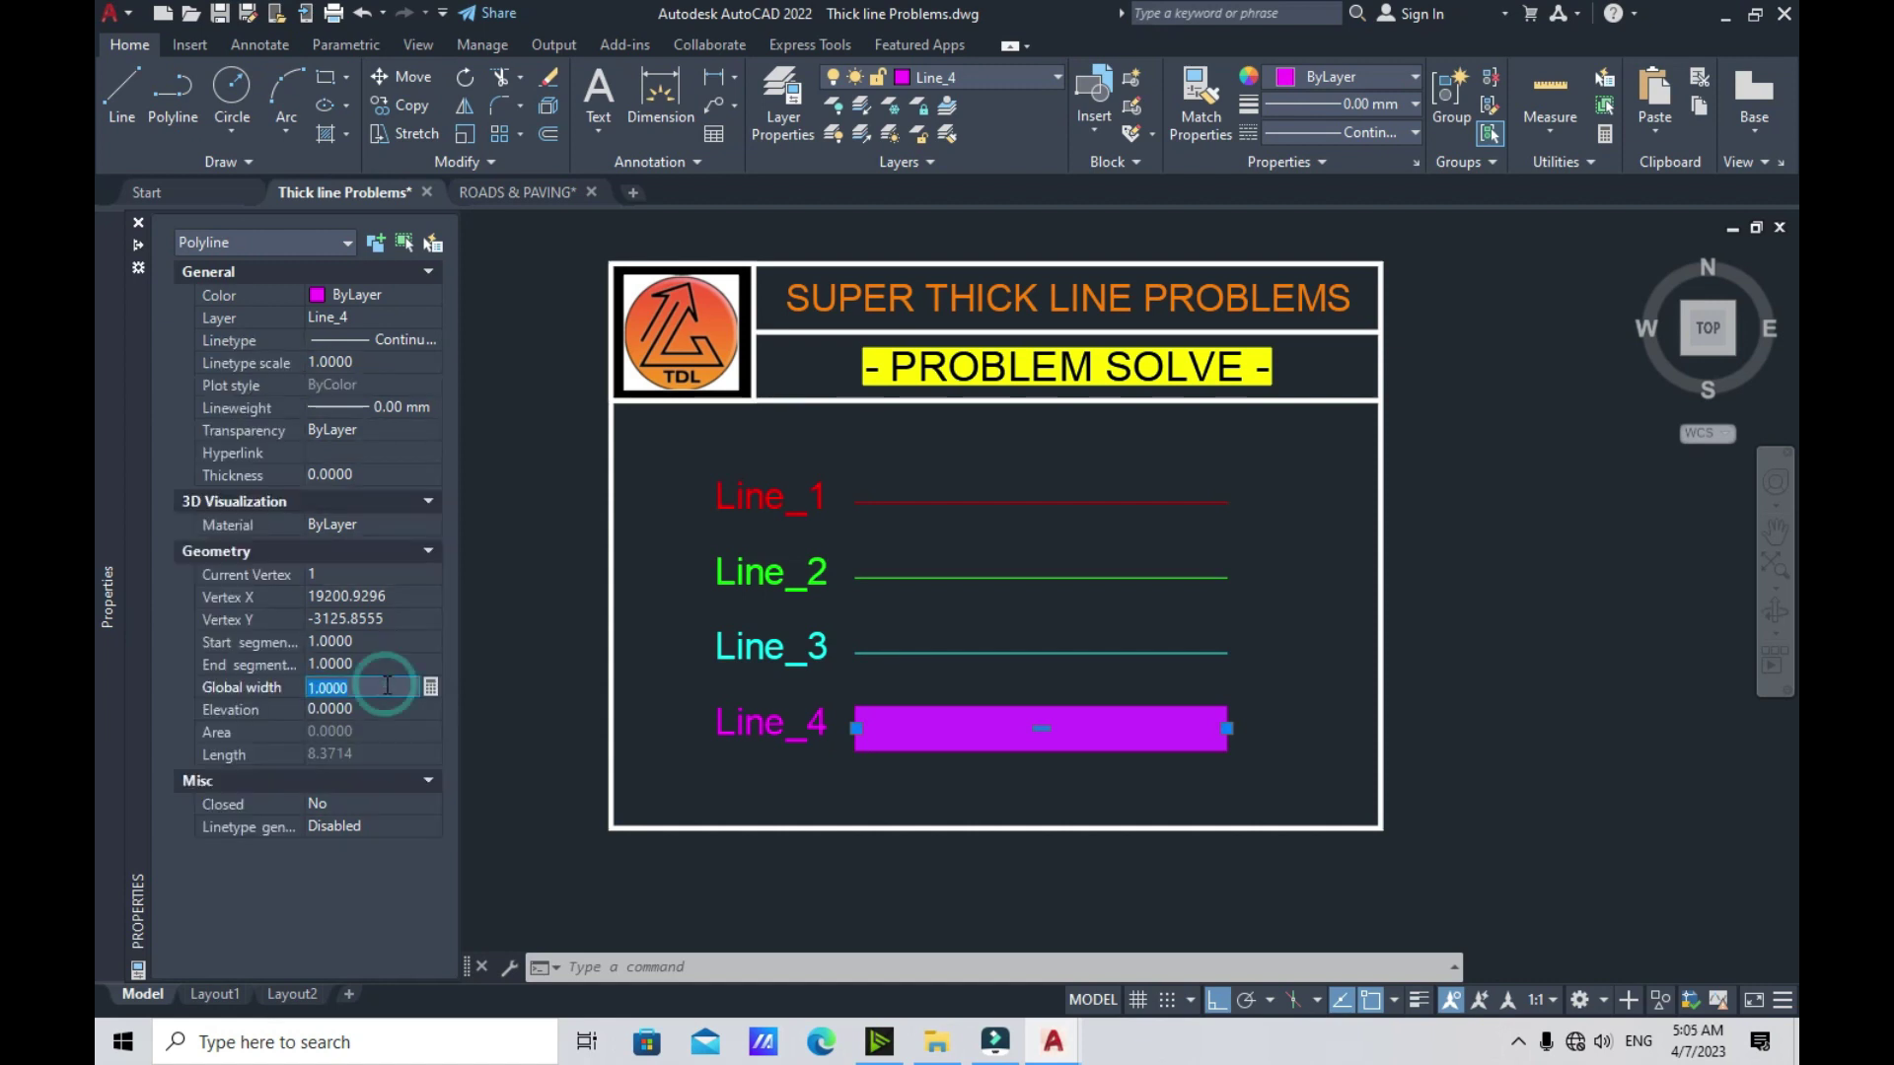
pyautogui.write('0.00')
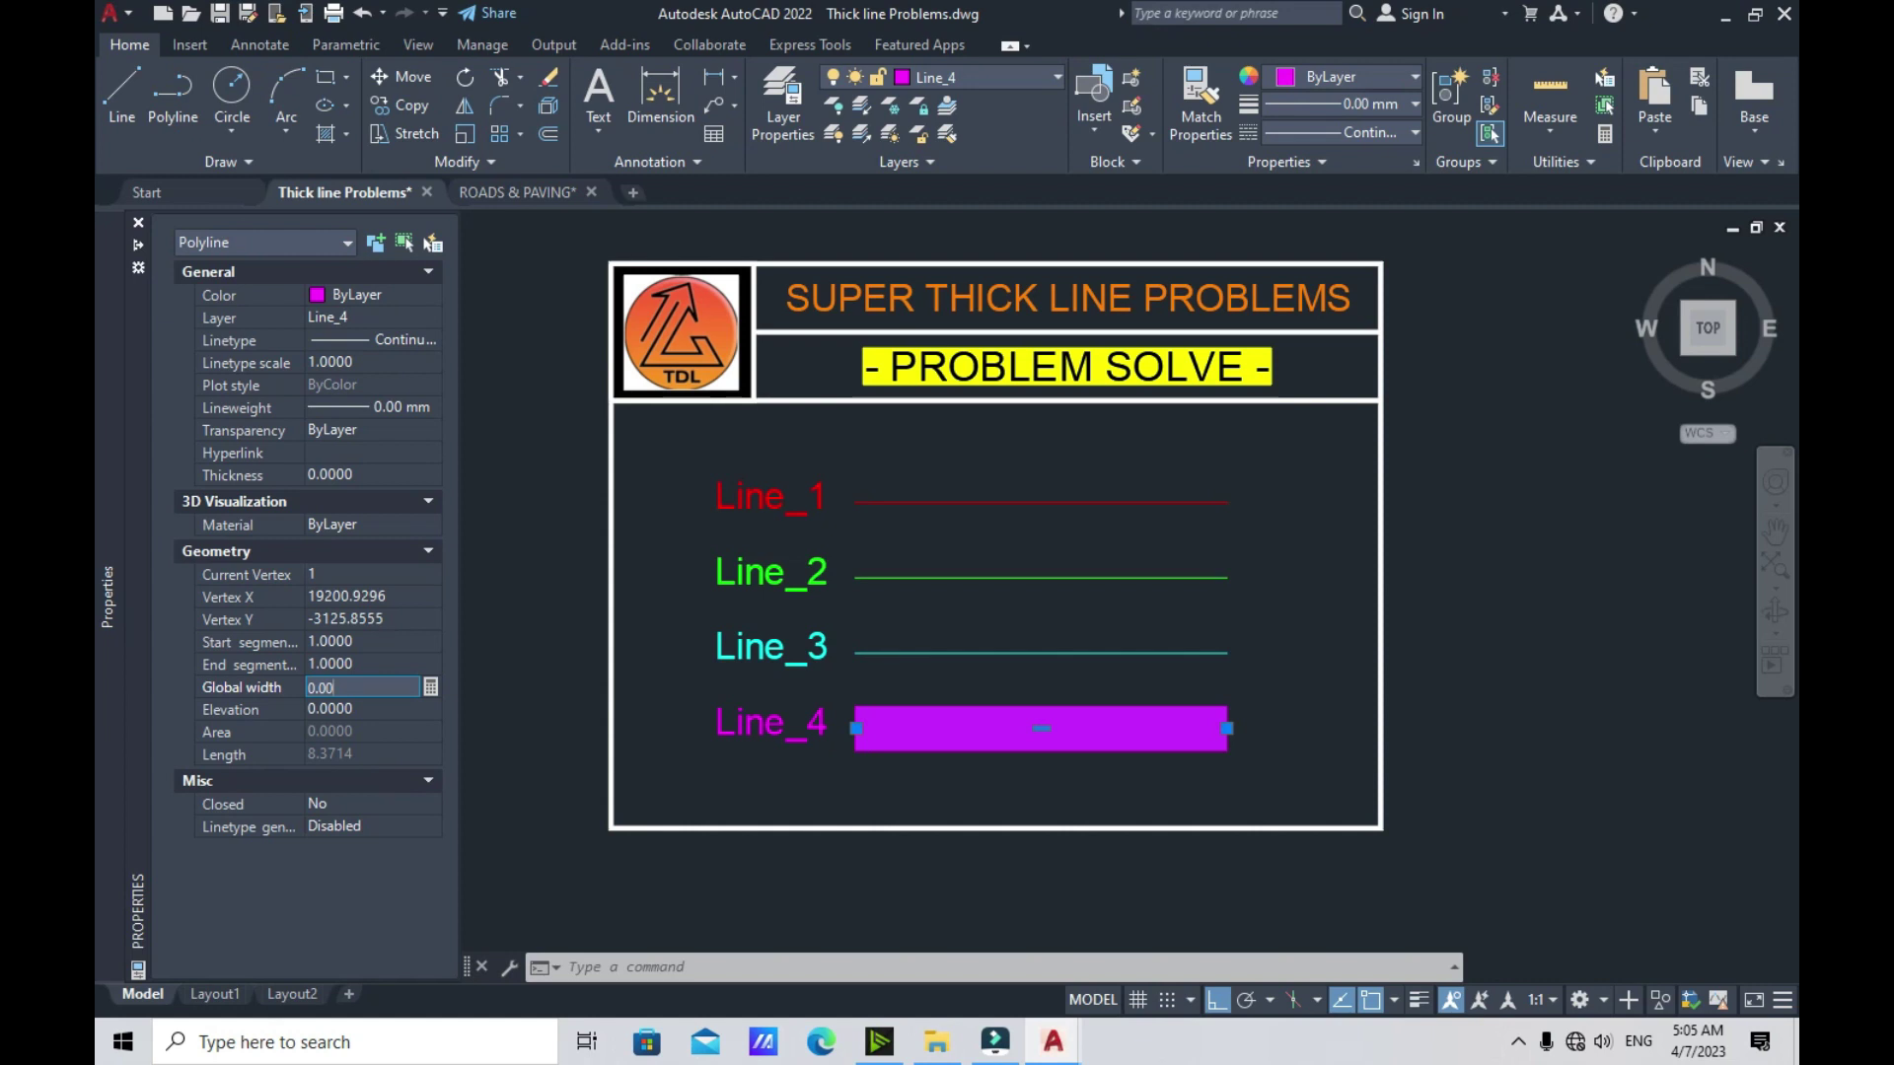
pyautogui.press('Return')
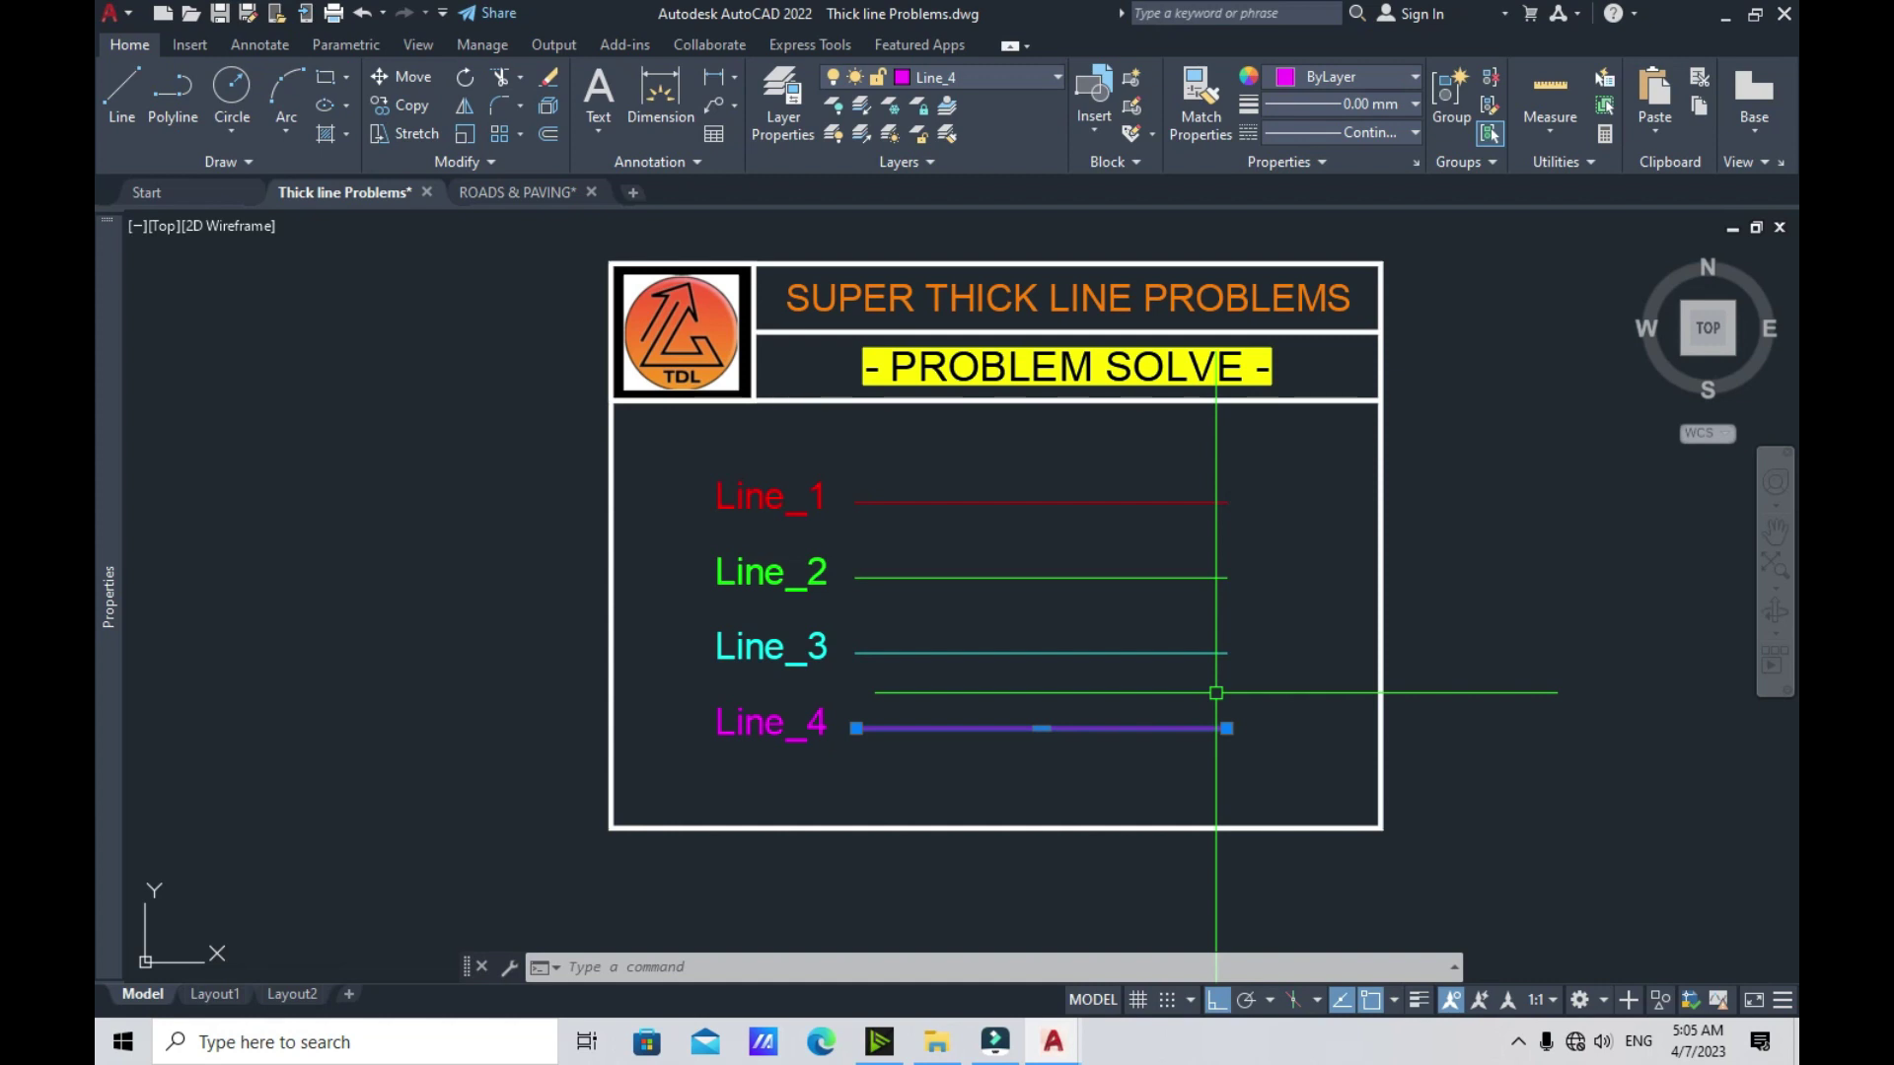
# Turn lineweight display back on in the drawing
pyautogui.click(1419, 997)
pyautogui.click(1418, 997)
pyautogui.click(1418, 997)
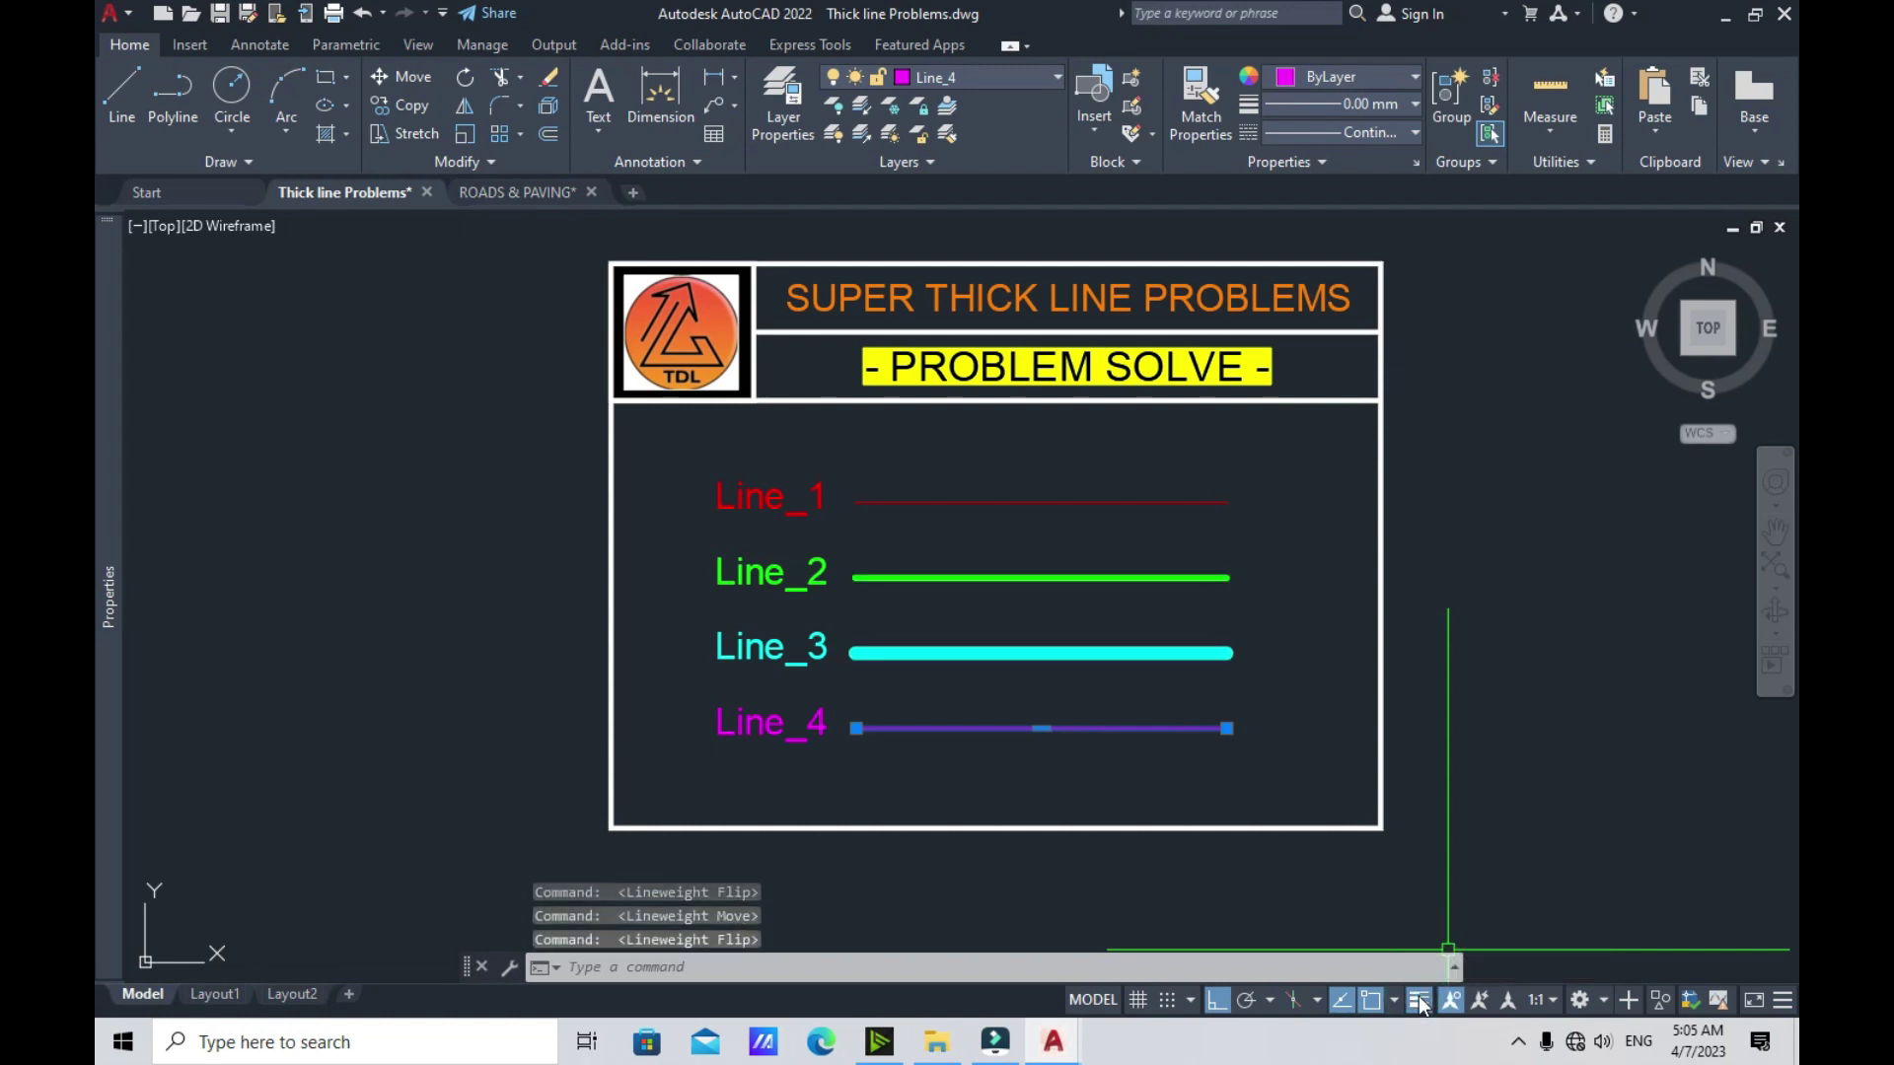
# Reselect the Line_4 polyline and set its lineweight back to ByLayer
pyautogui.press('Escape')
pyautogui.click(1180, 700)
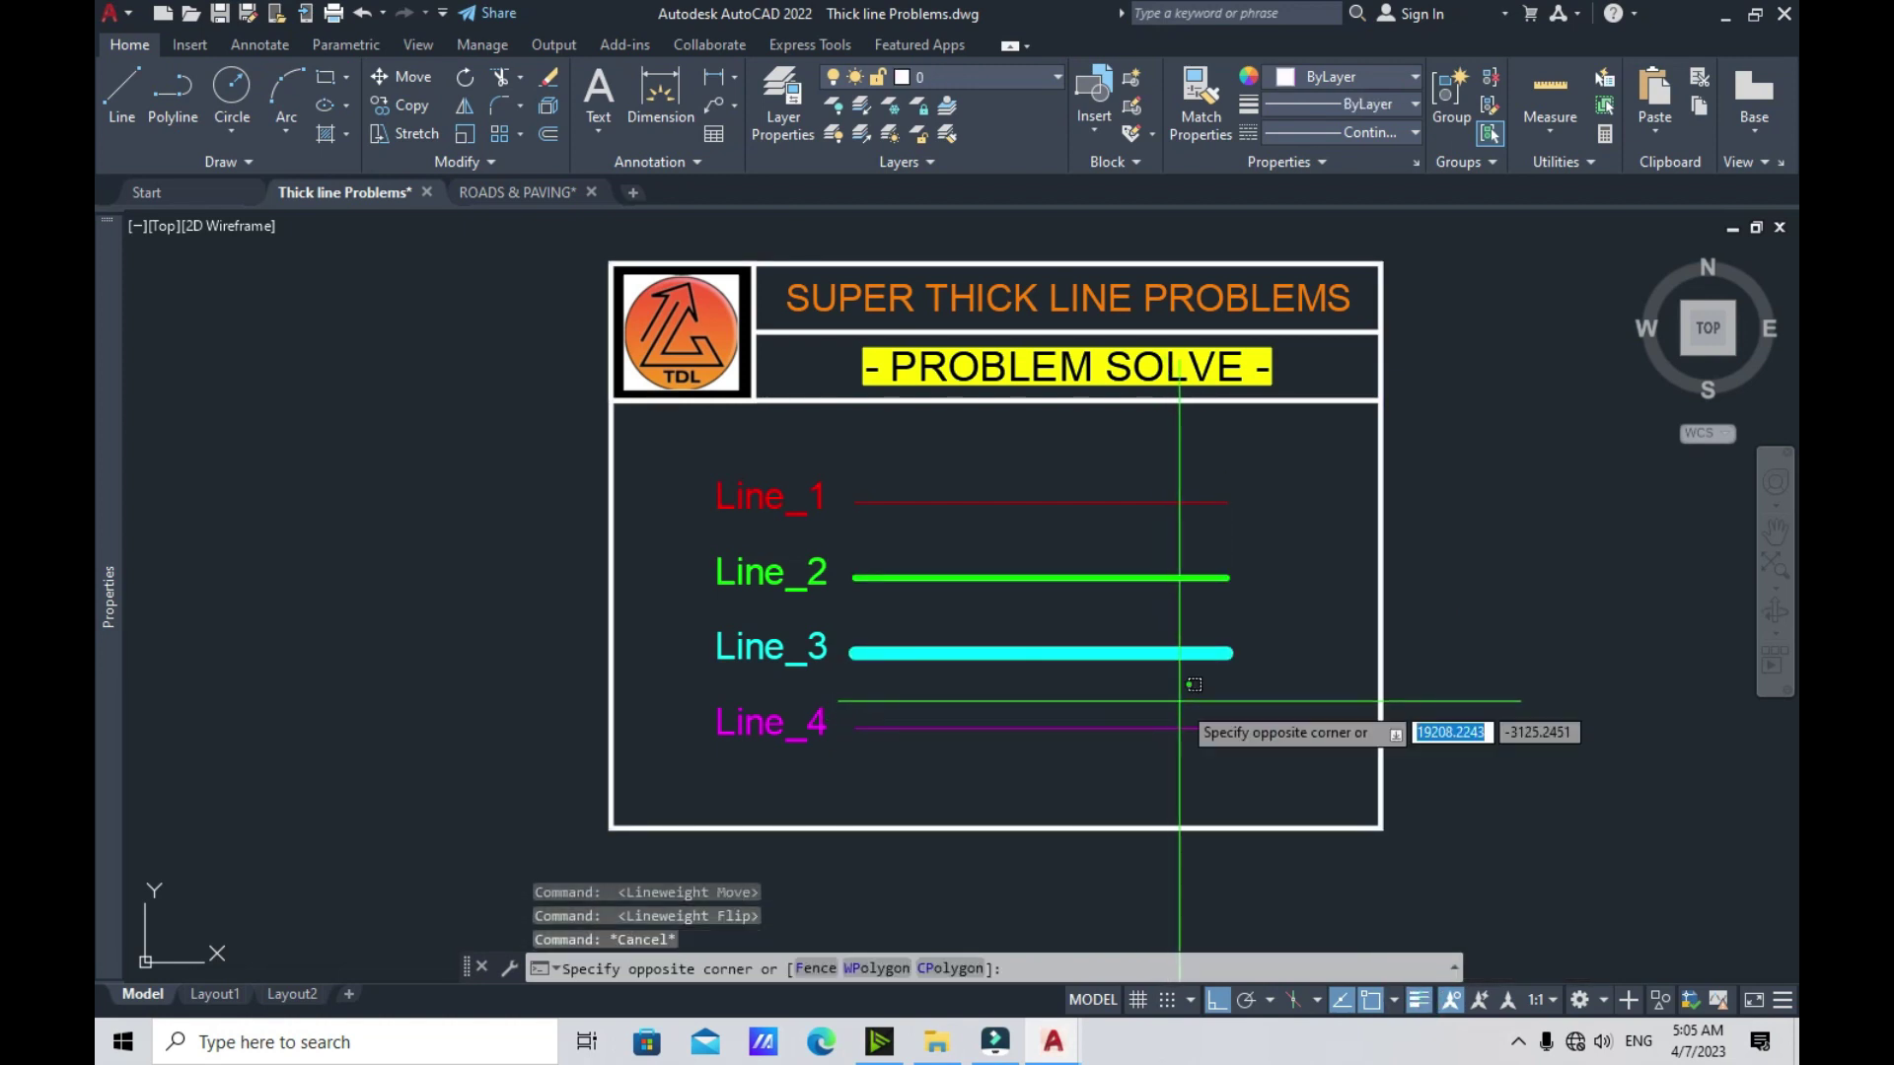
pyautogui.click(1137, 753)
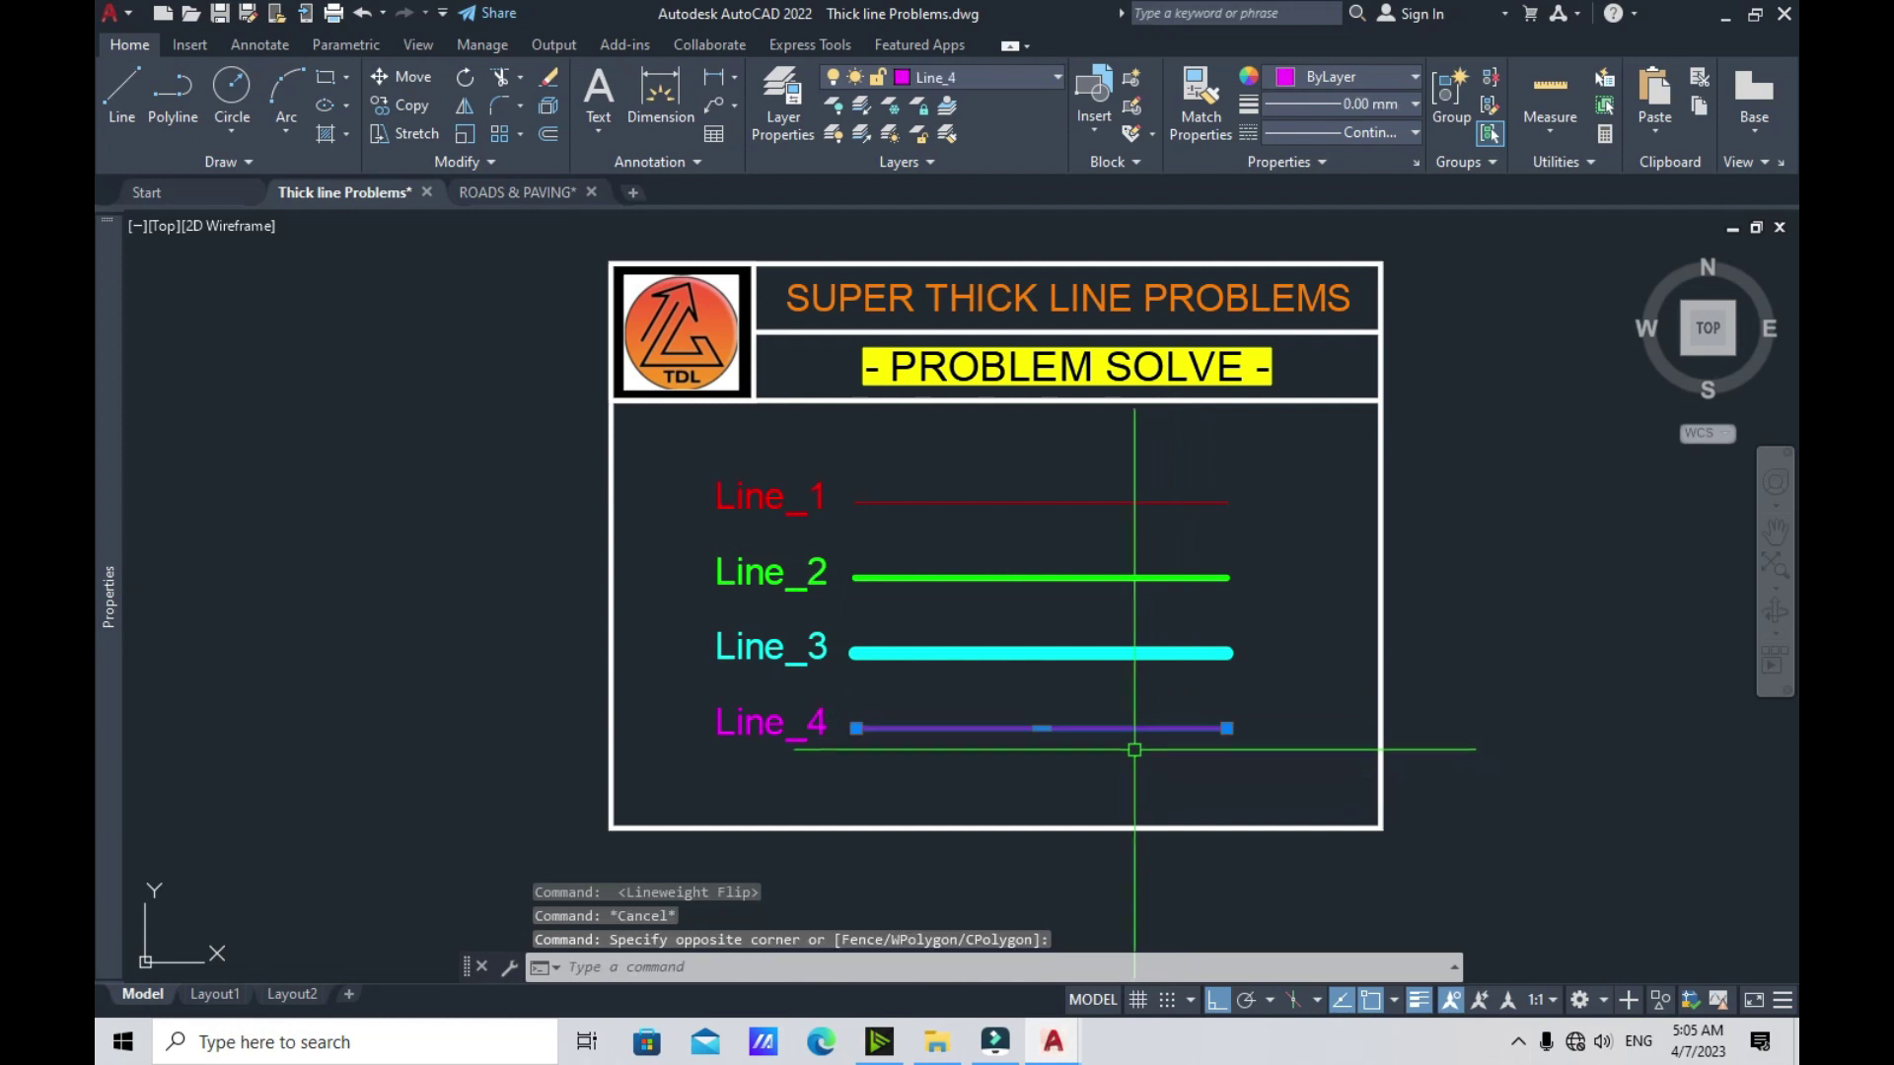
pyautogui.click(1359, 101)
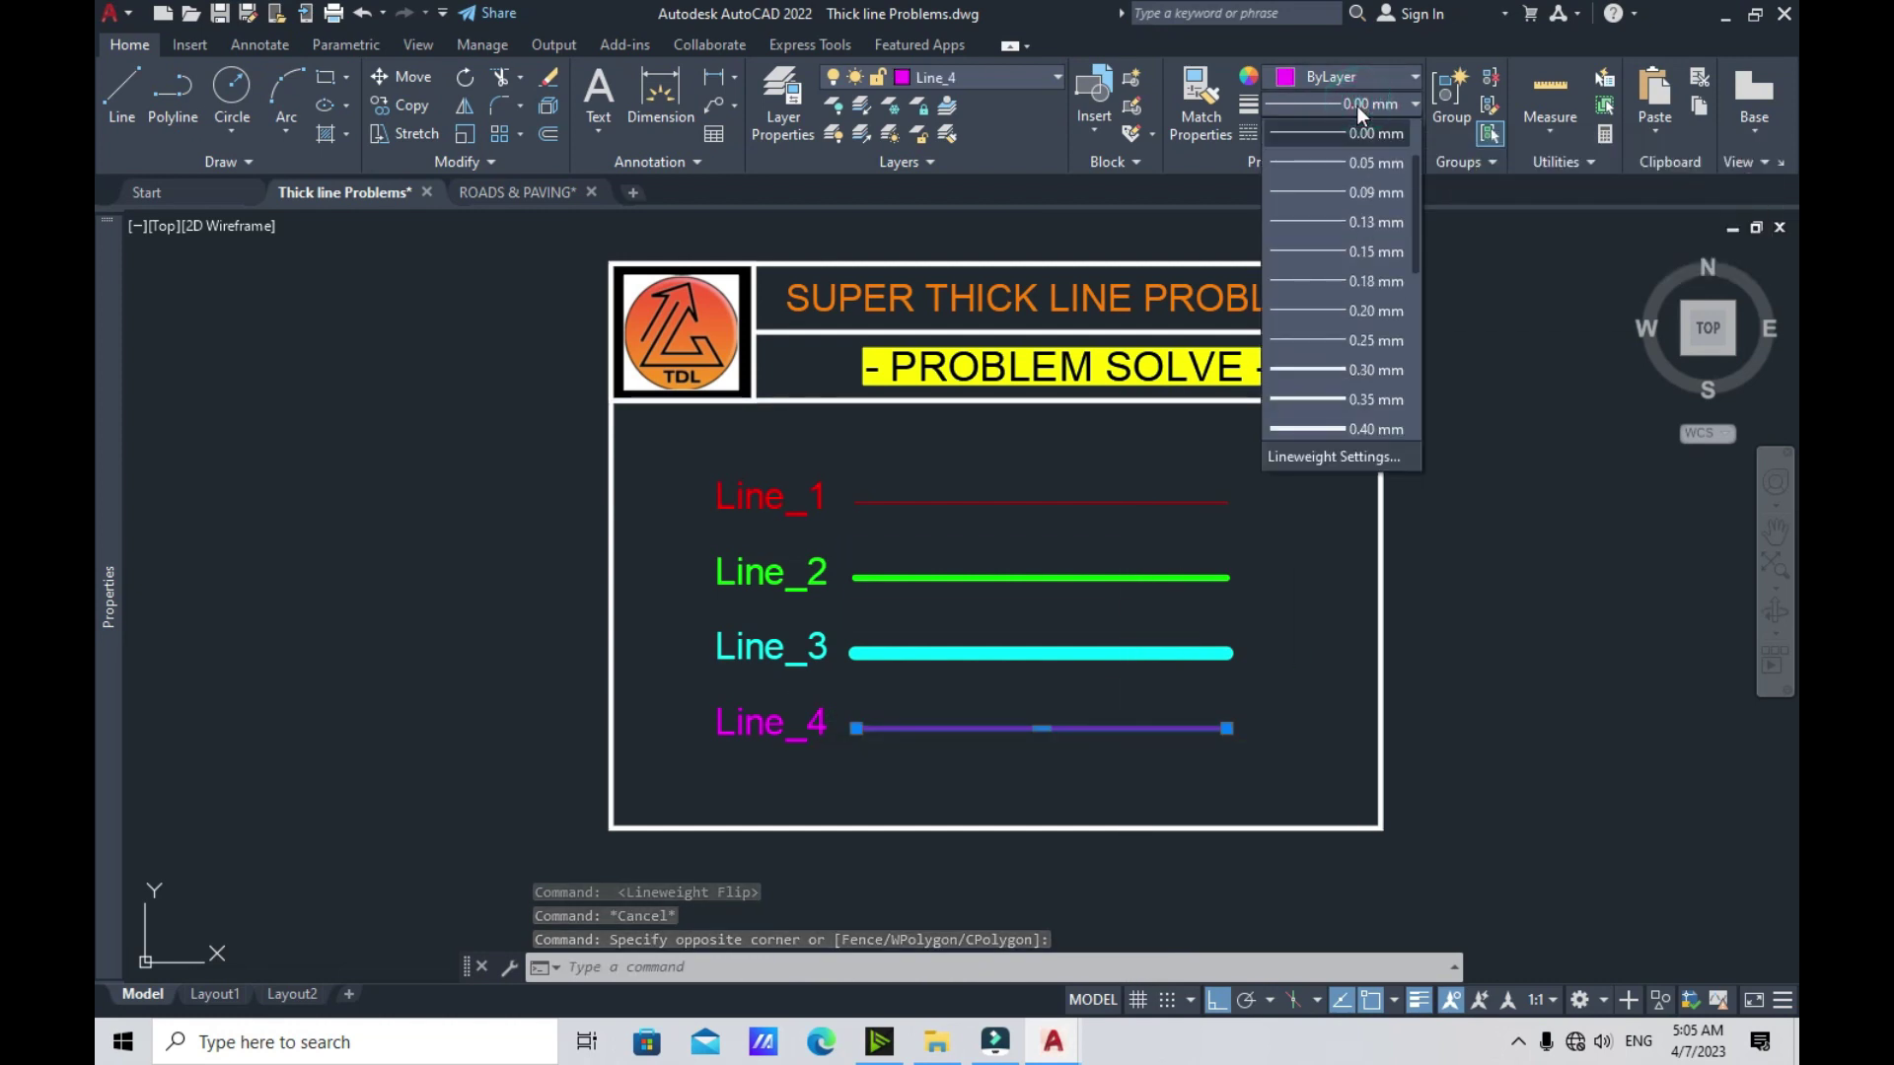
pyautogui.scroll(2, 1367, 144)
pyautogui.click(1353, 138)
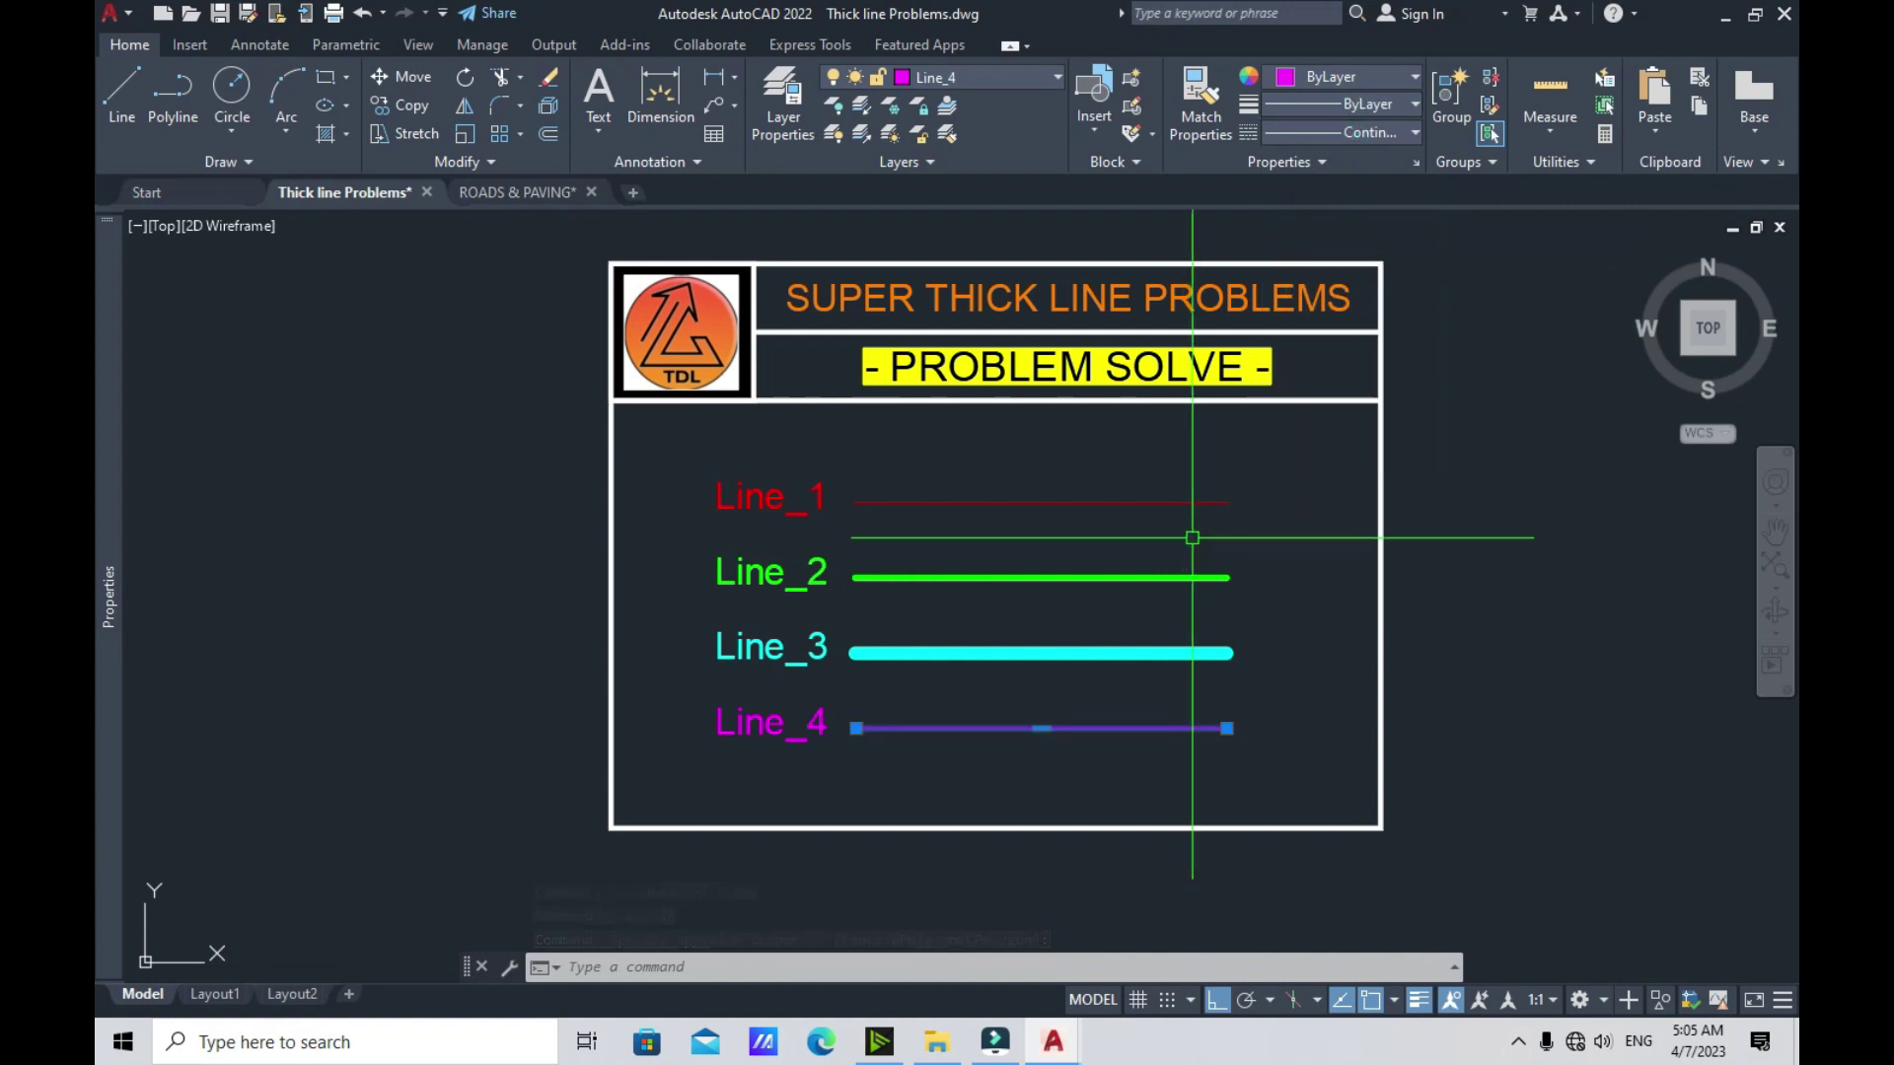
# Check the Line_4 layer's lineweight in the layer list, then close it
pyautogui.click(781, 128)
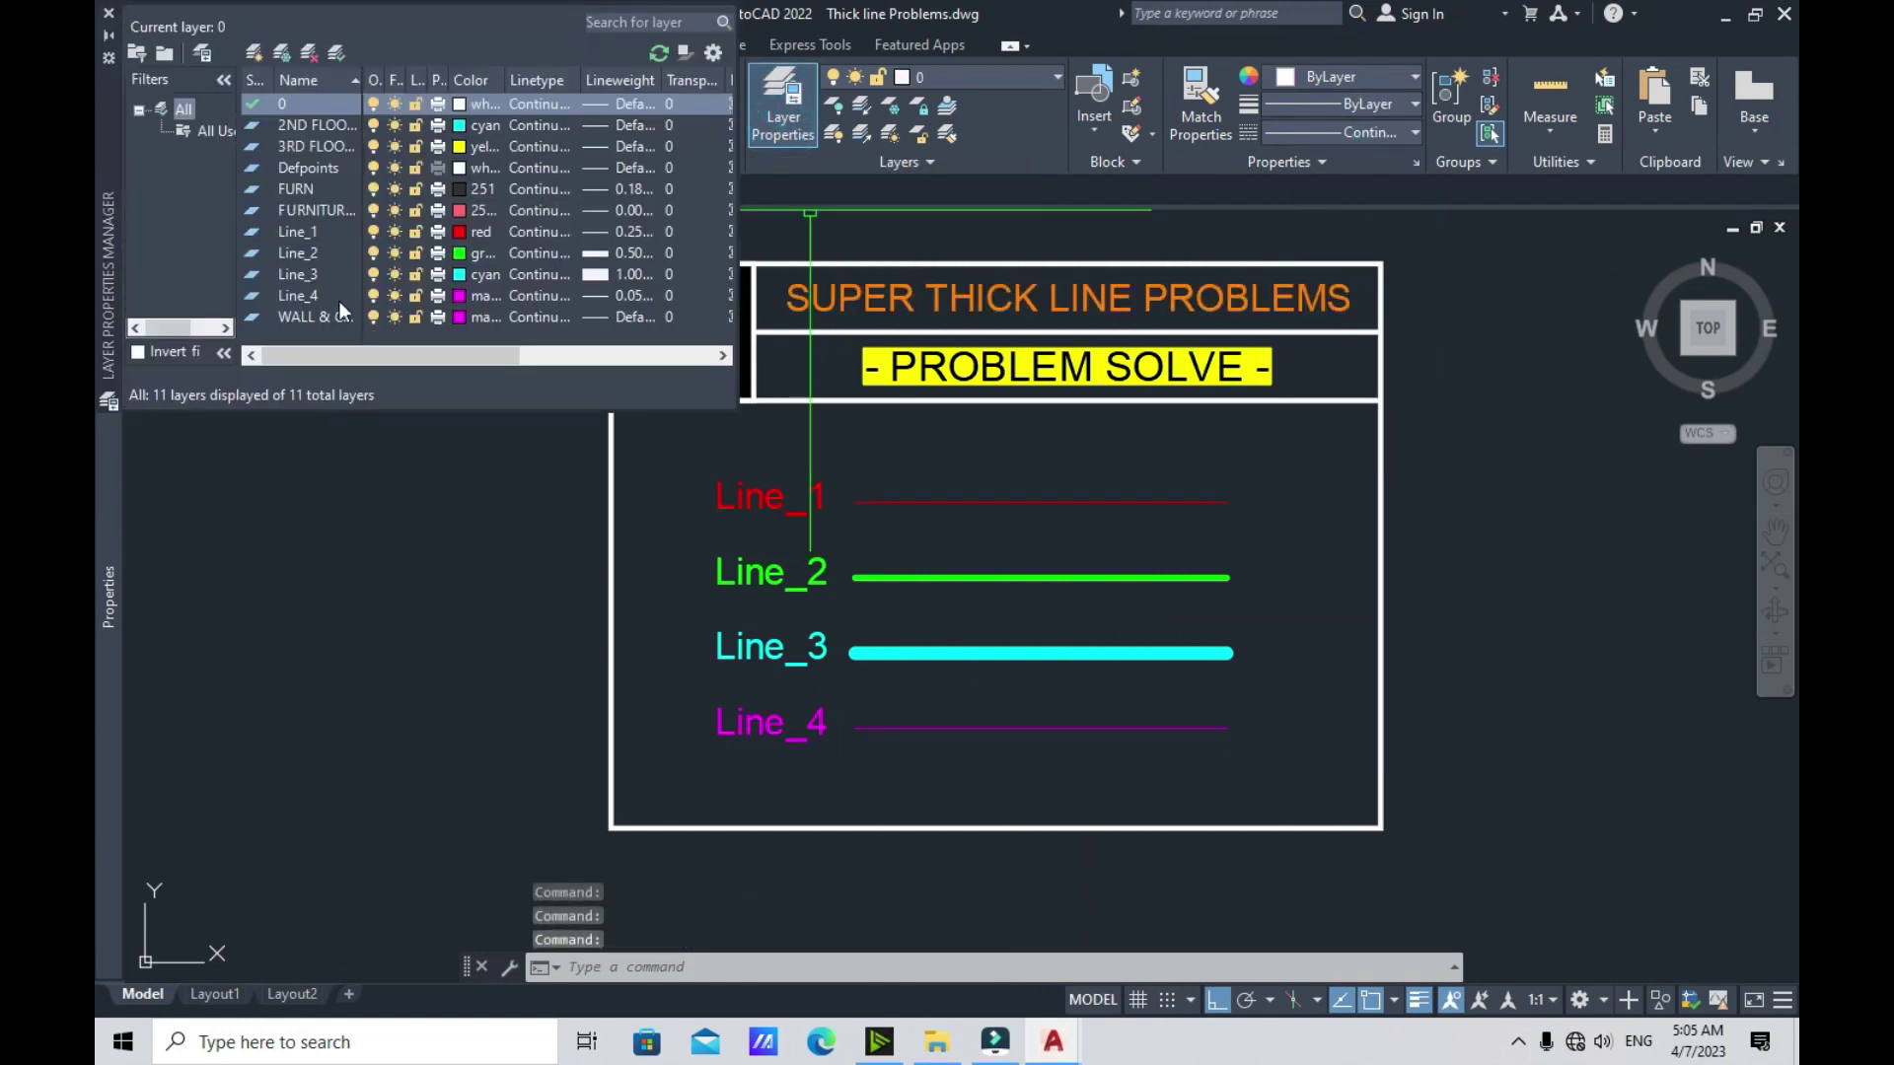
pyautogui.click(312, 296)
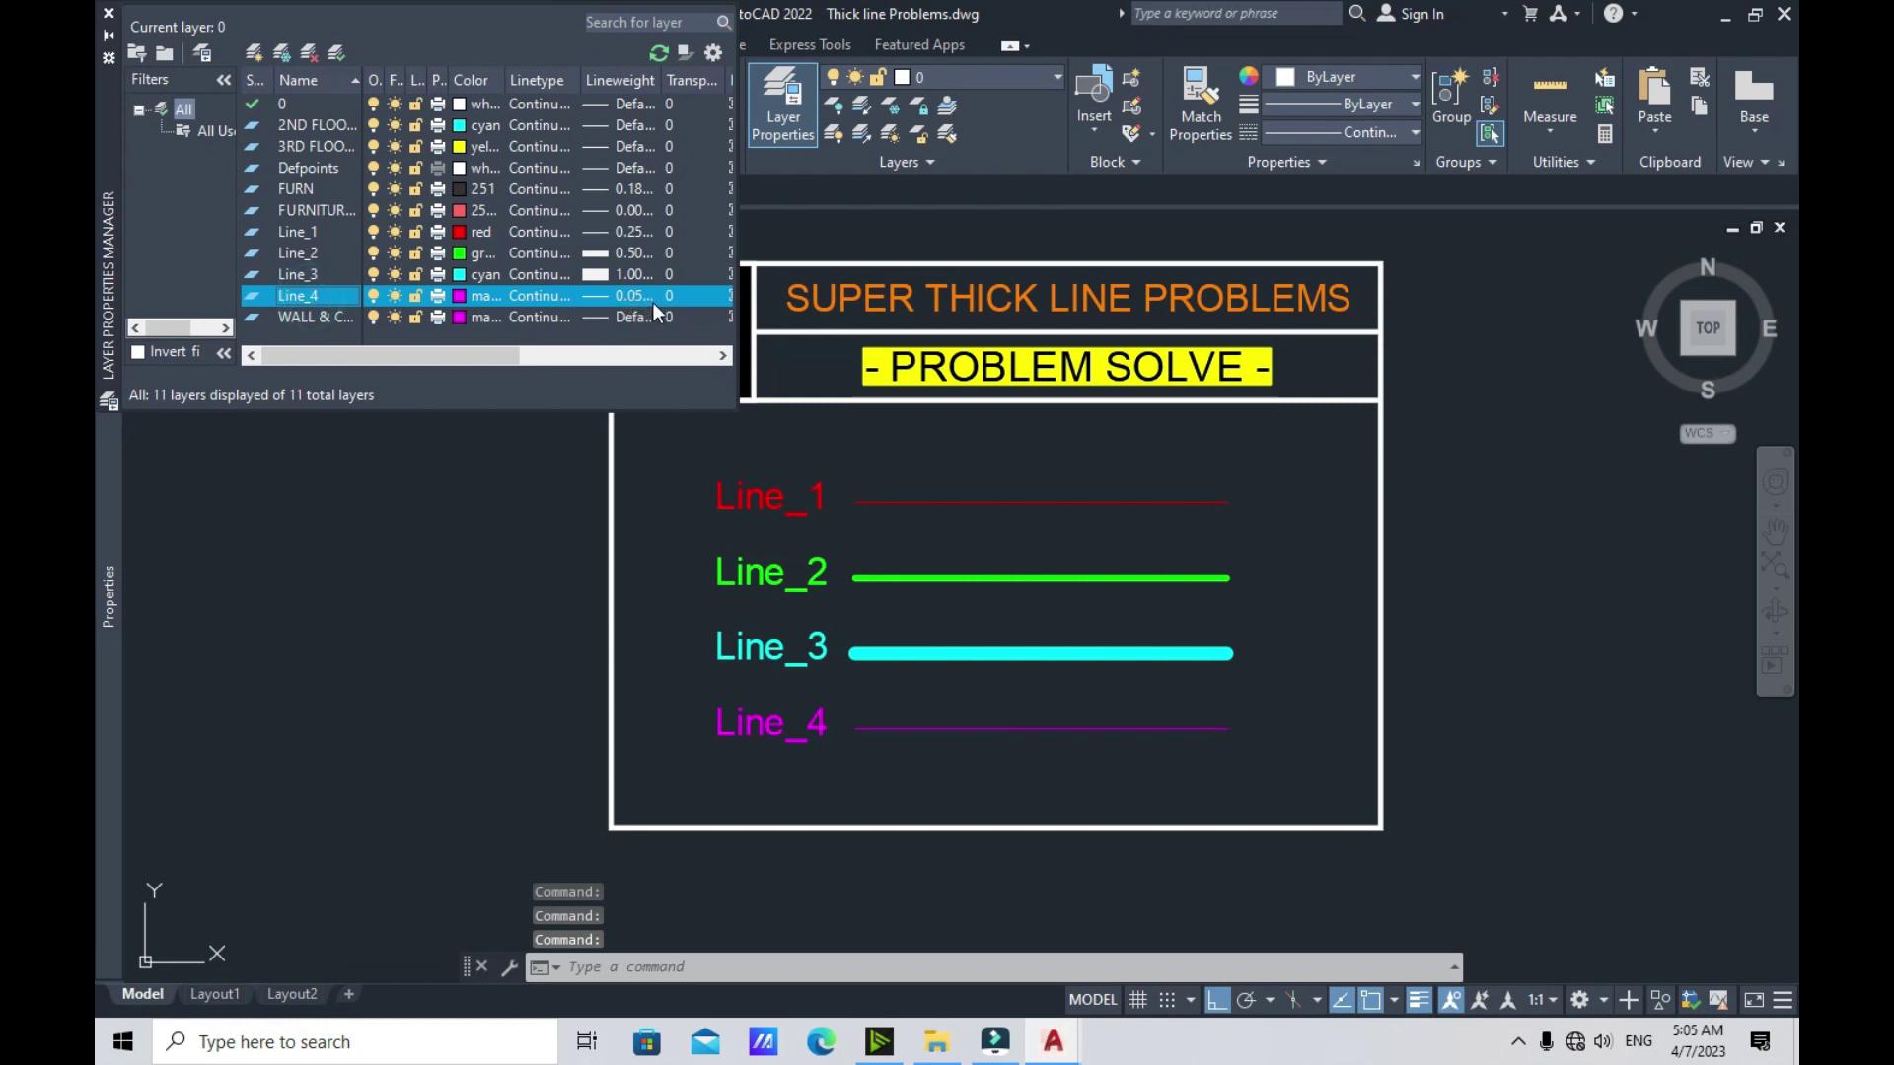
pyautogui.click(108, 13)
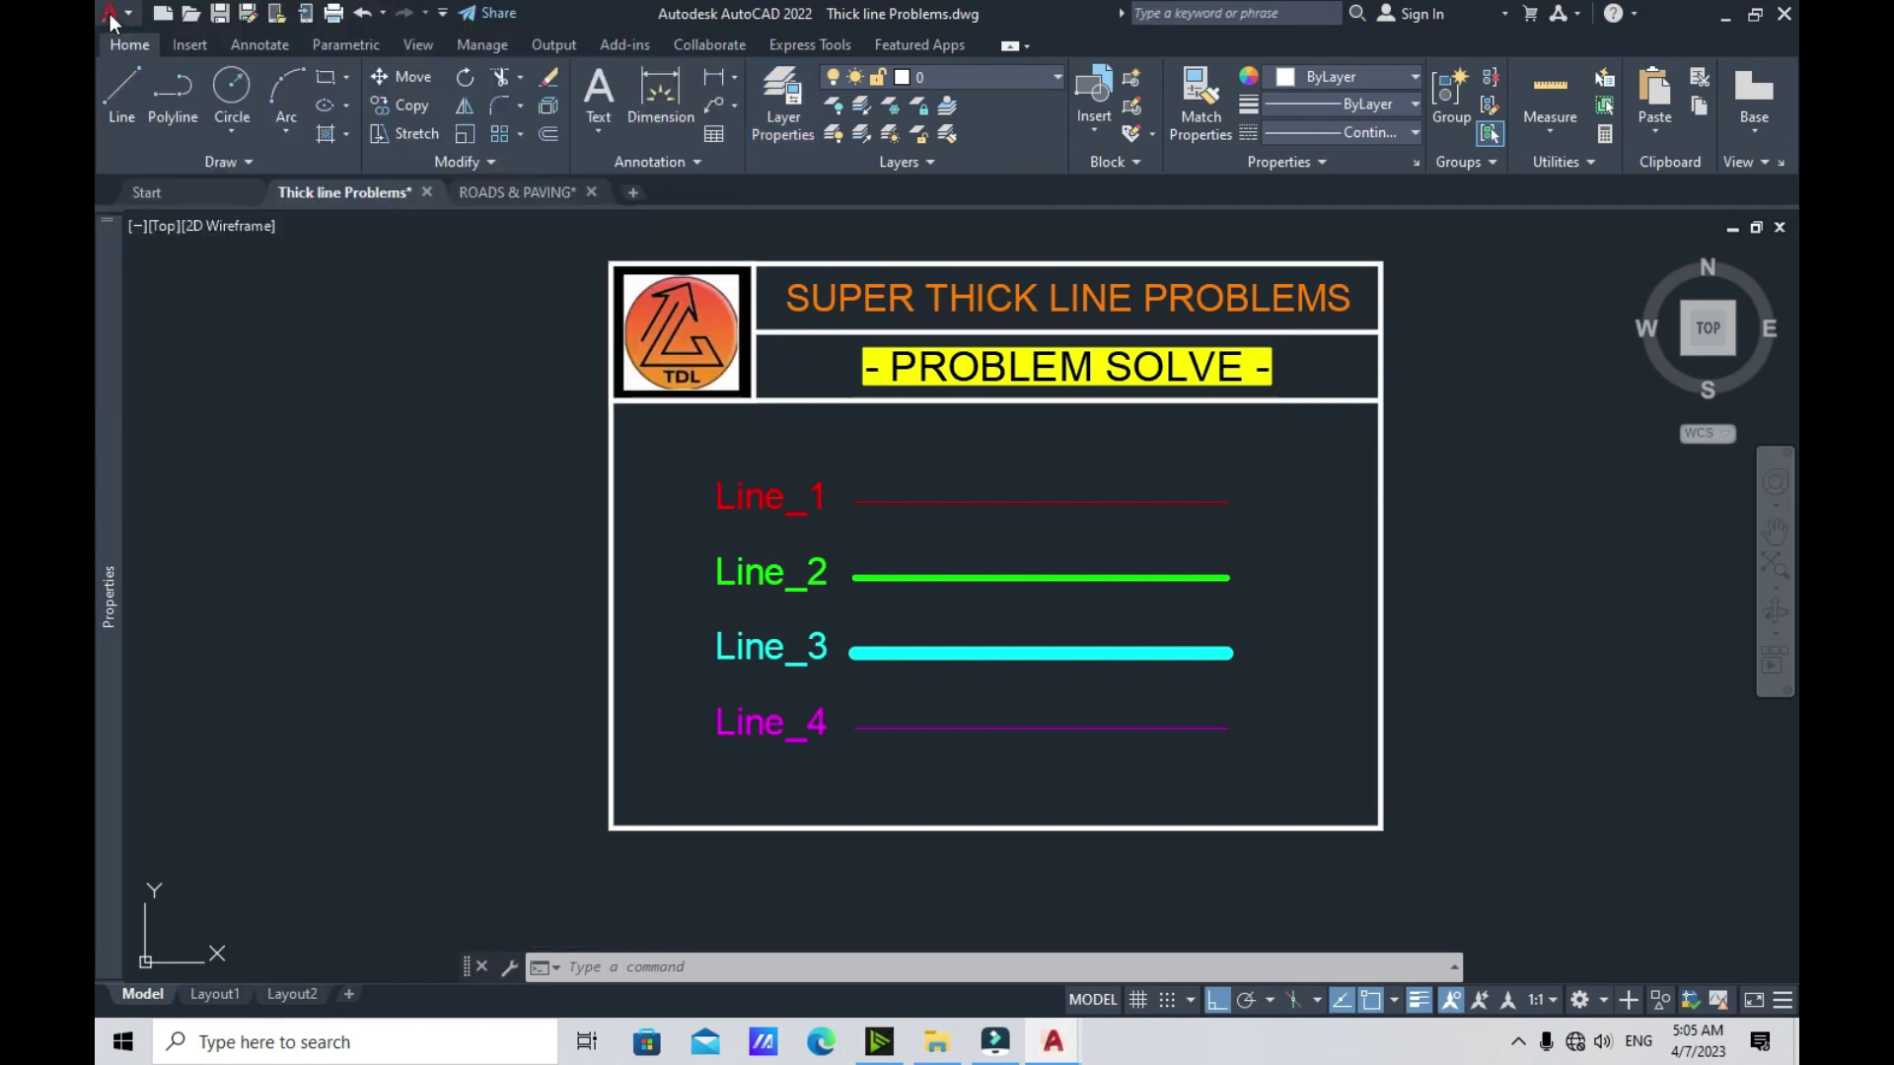